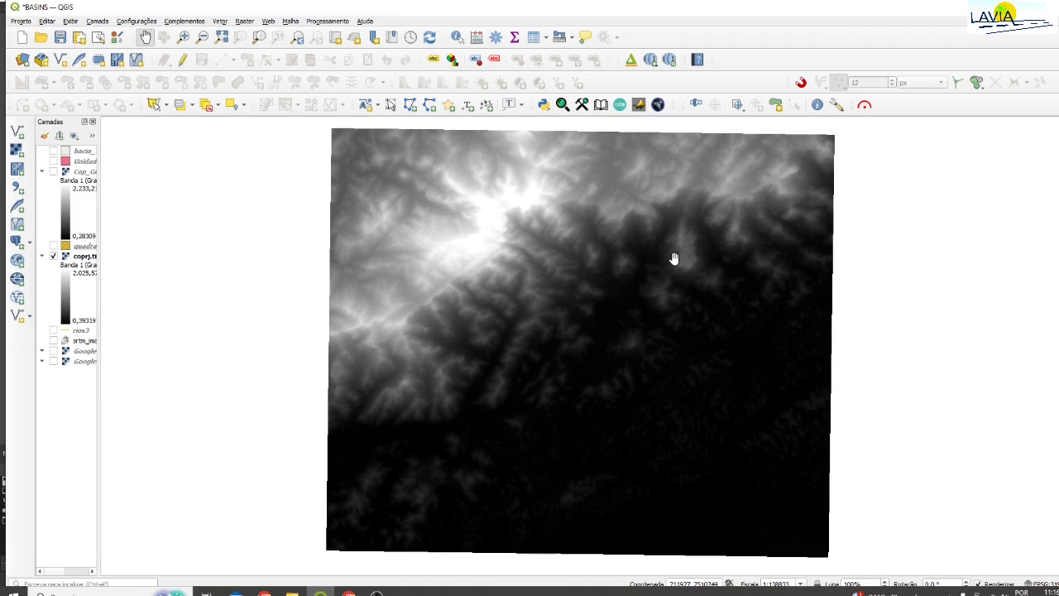
left_click_drag(676, 258, 629, 248)
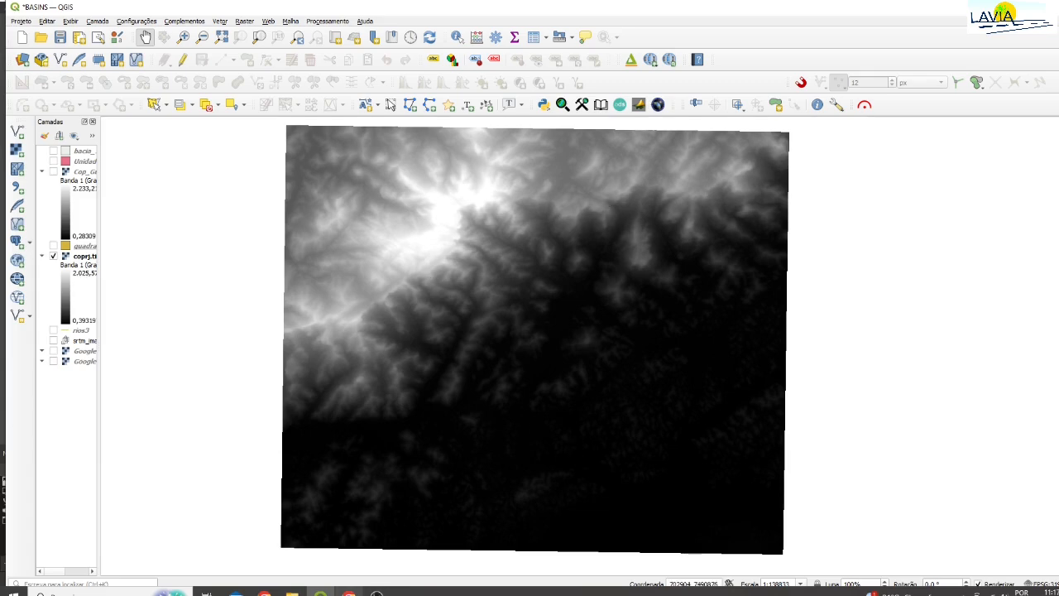
- Switch to Chrome, search Google for "saga gis" and open the SourceForge downloads page from the official SAGA homepage
left_click(349, 592)
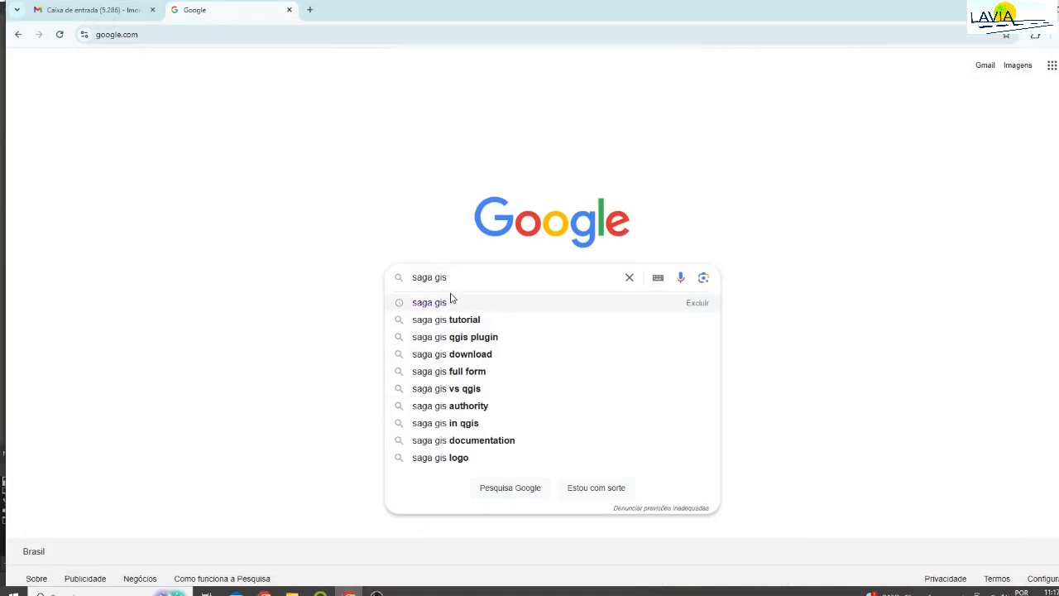
key("Return")
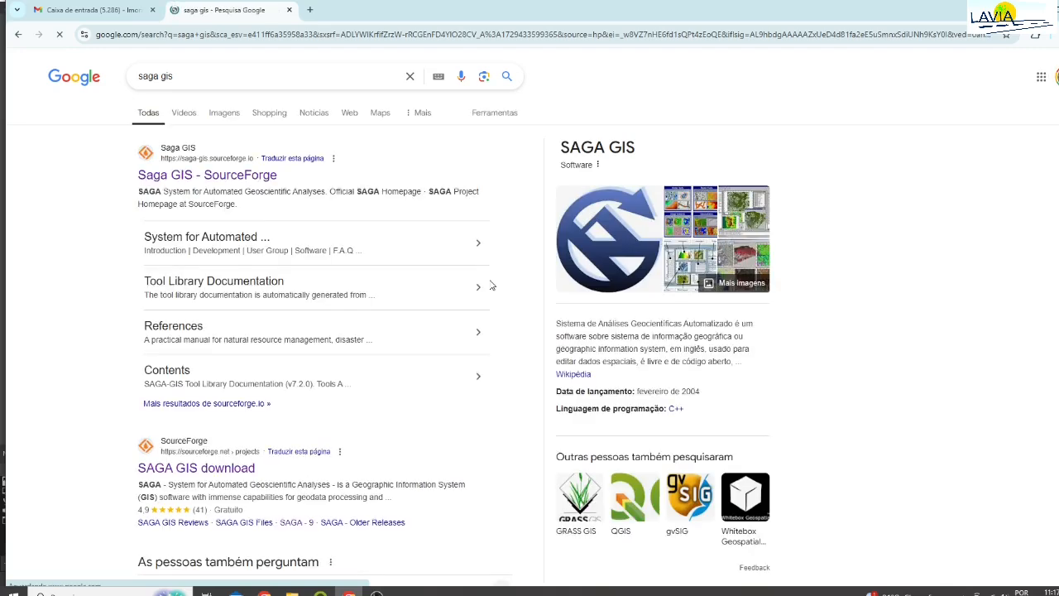
left_click(245, 176)
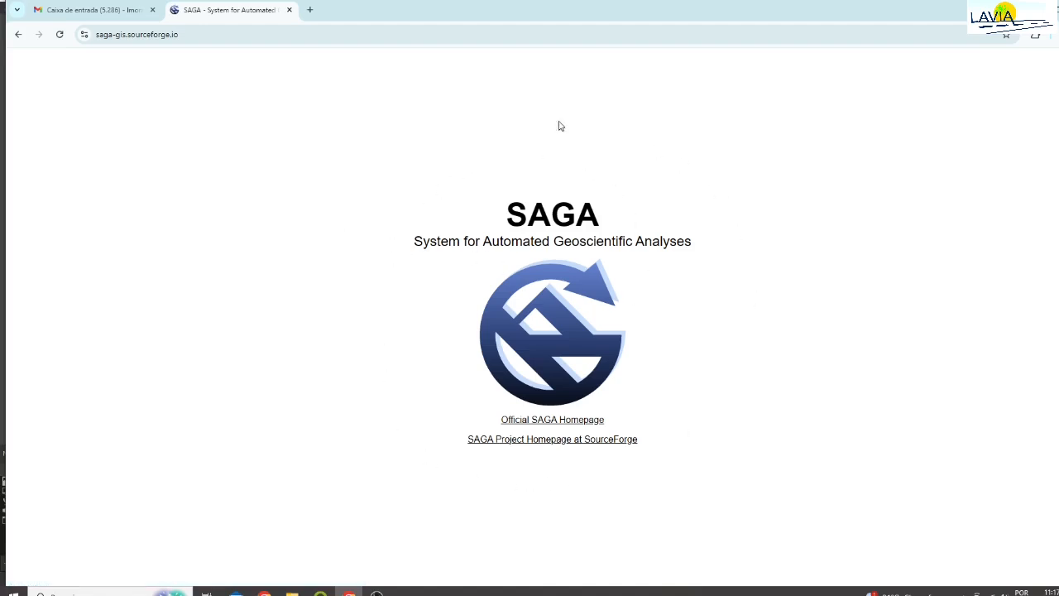
left_click(501, 440)
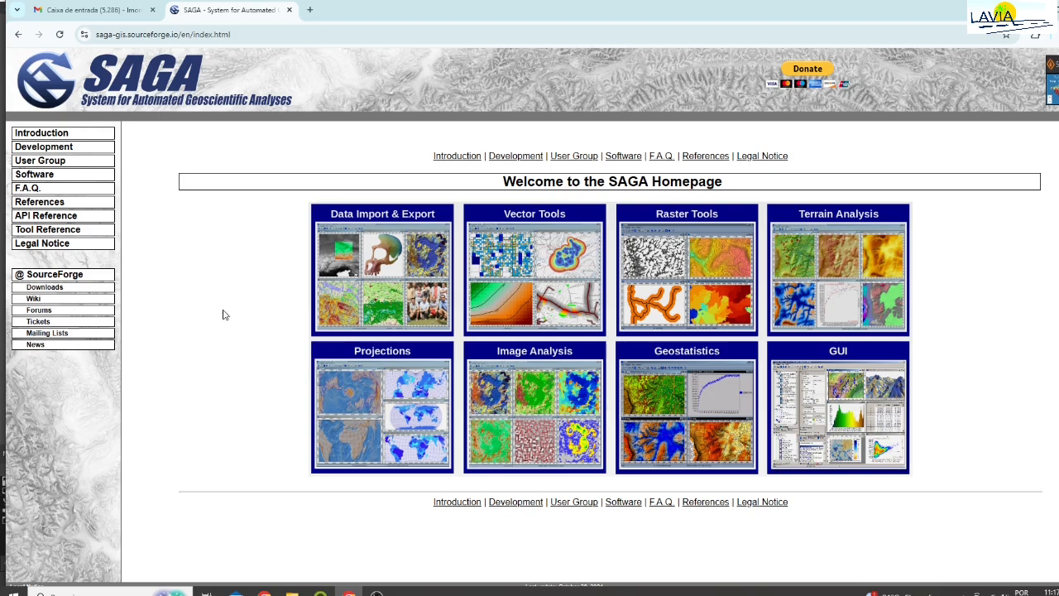
left_click(47, 294)
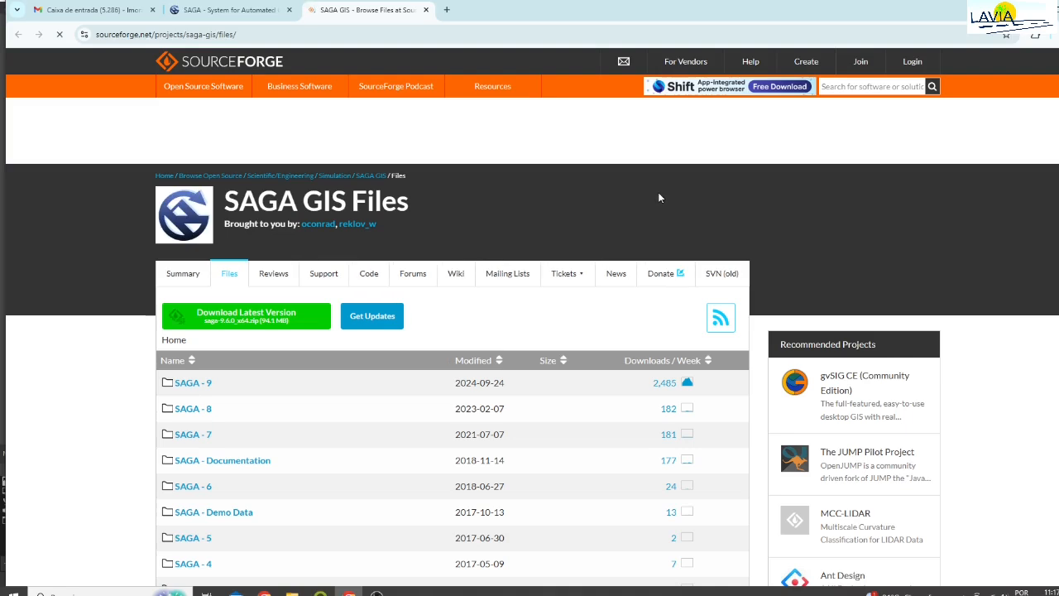
- Open the SAGA - 9.1.3 folder within the SAGA - 9 releases and review its downloadable files
scroll(660, 198, "down", 2)
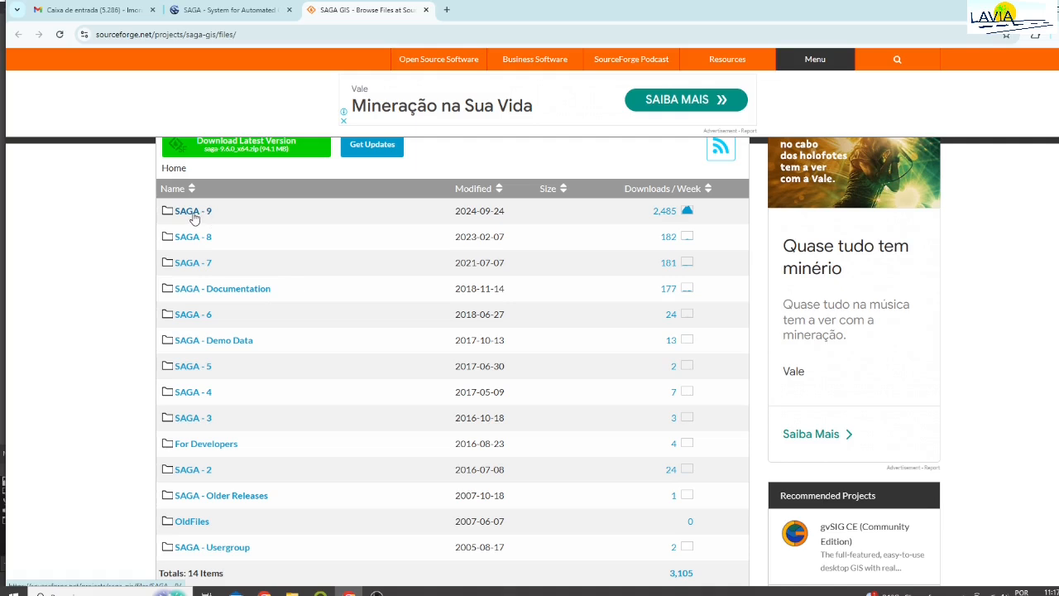
left_click(194, 214)
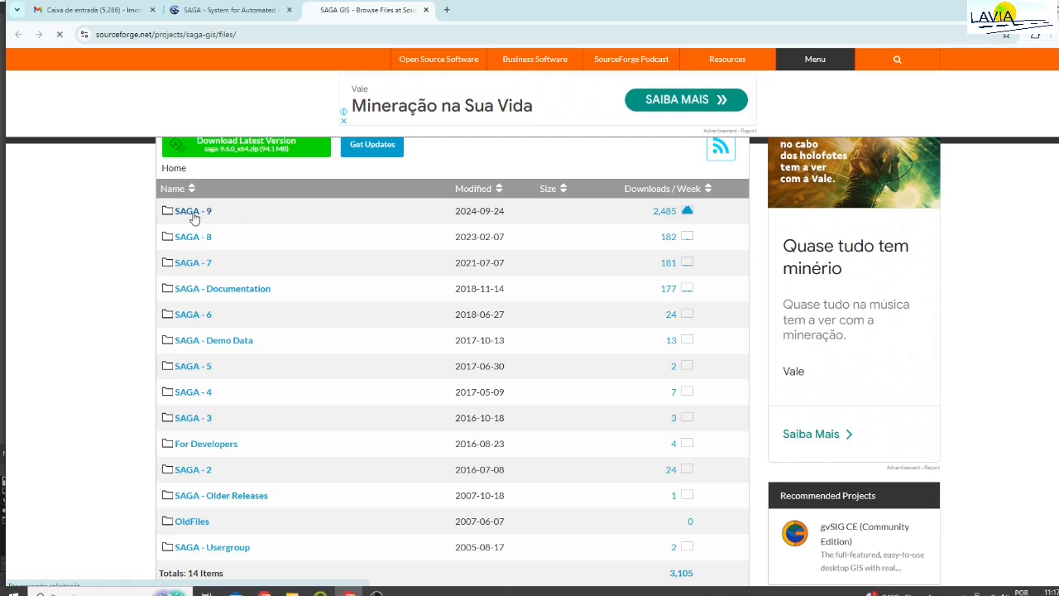
scroll(495, 334, "down", 4)
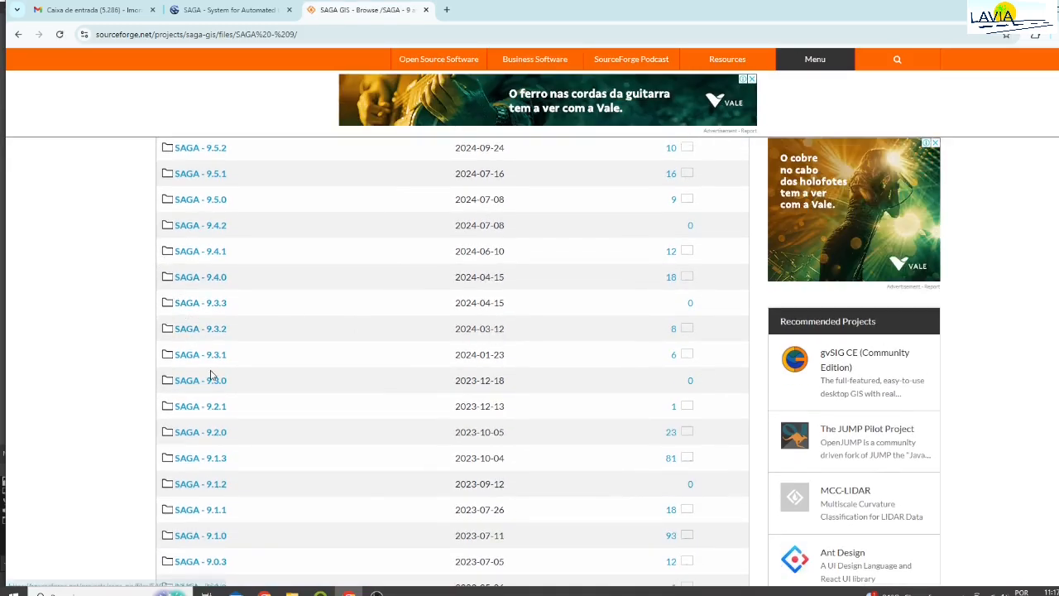
scroll(217, 407, "down", 2)
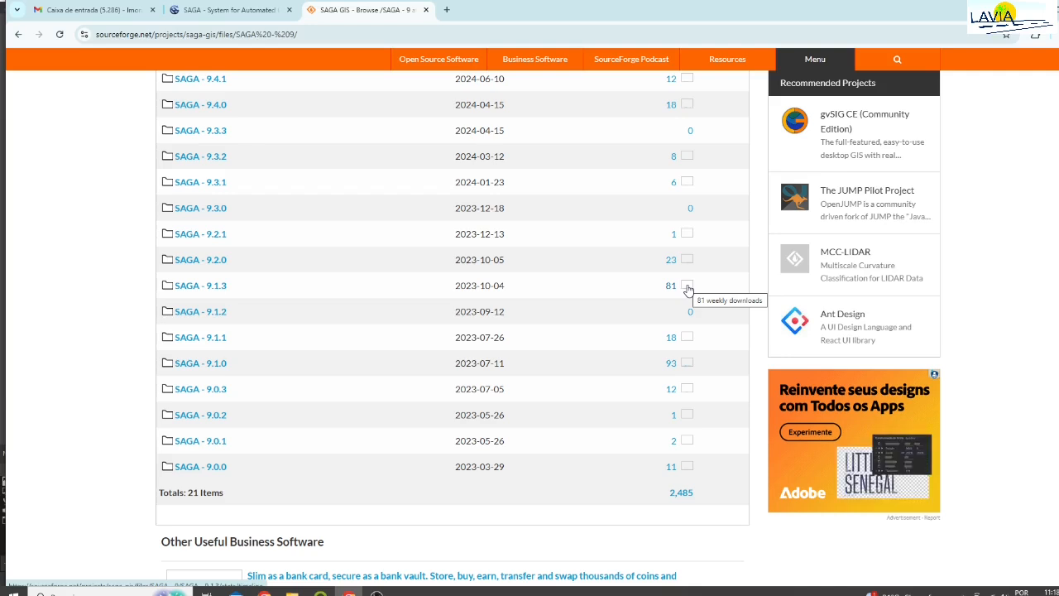
left_click(197, 287)
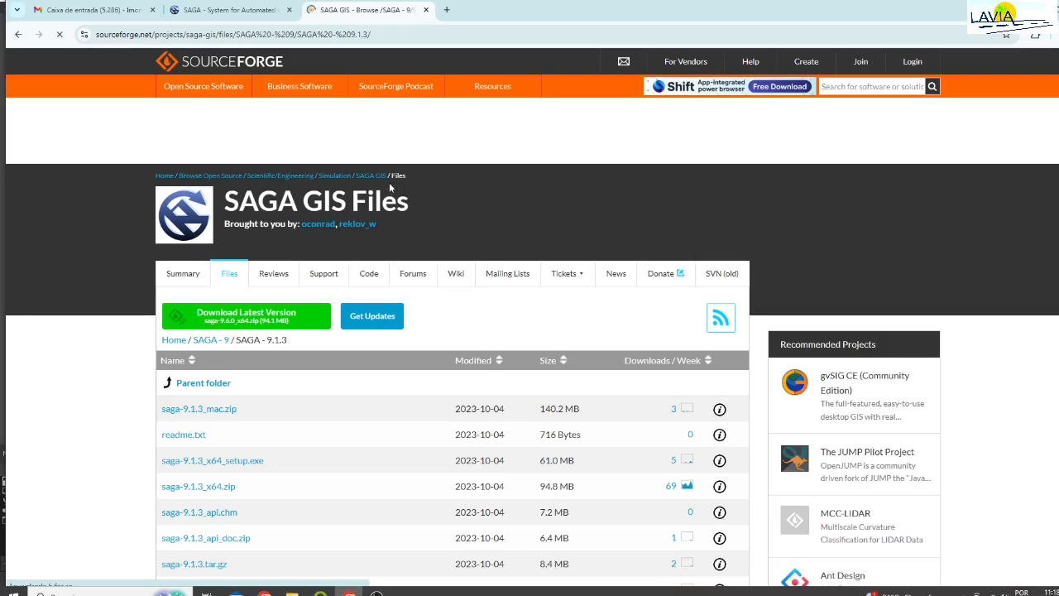
scroll(402, 240, "down", 3)
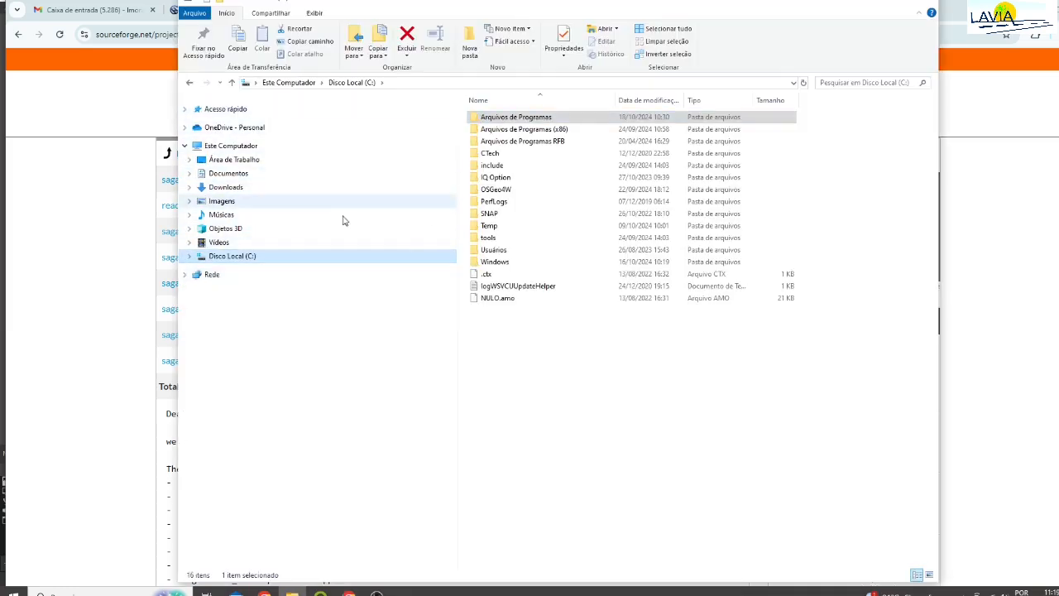
- In File Explorer, inspect the saga-9.1.3_x64 folder in Arquivos de Programas on drive C:, and close the window
double_click(516, 119)
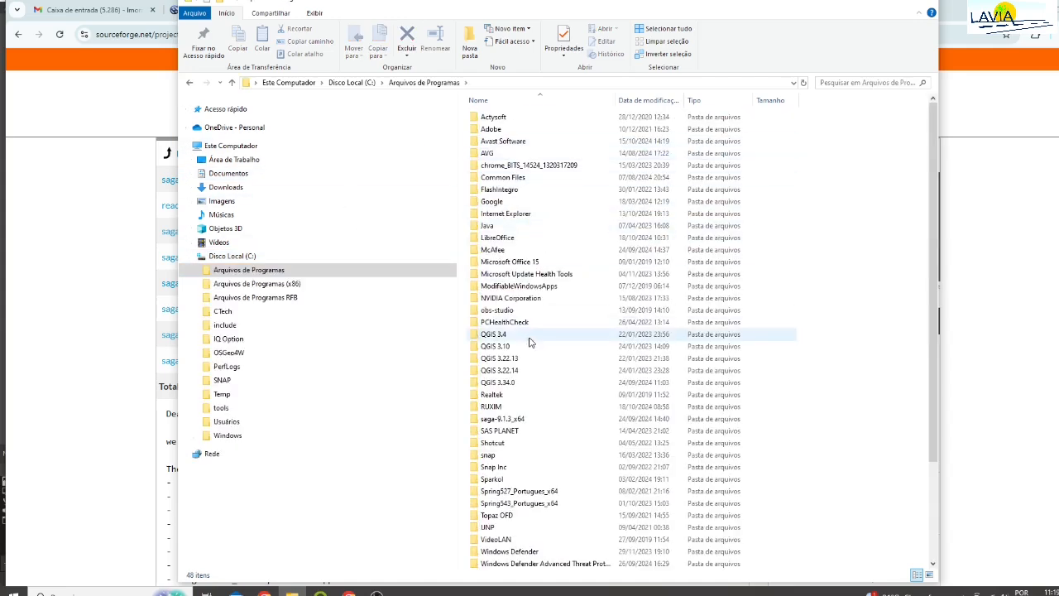
scroll(529, 274, "down", 3)
scroll(529, 342, "down", 1)
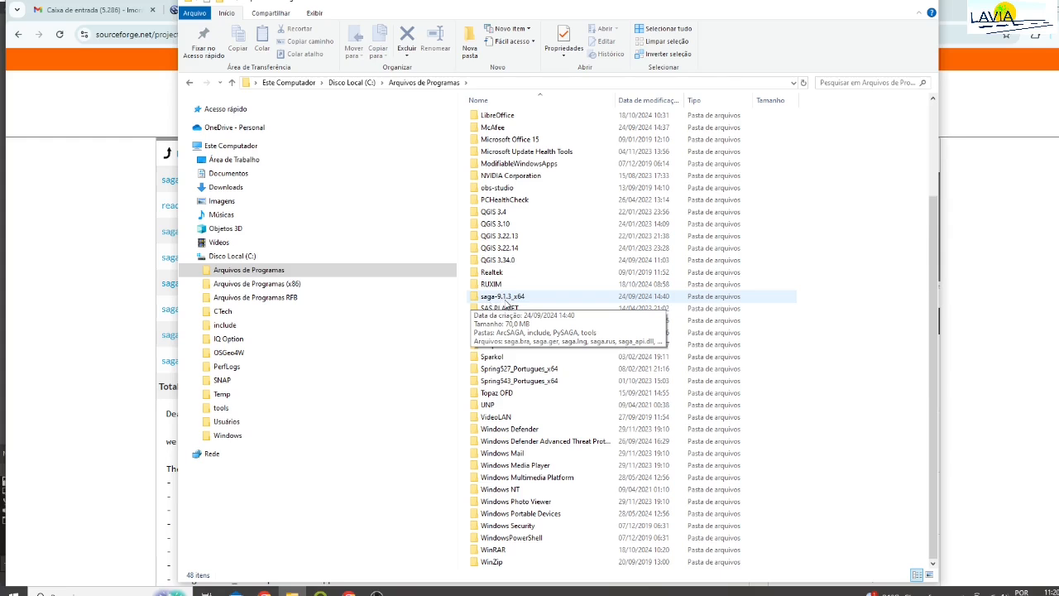
double_click(499, 298)
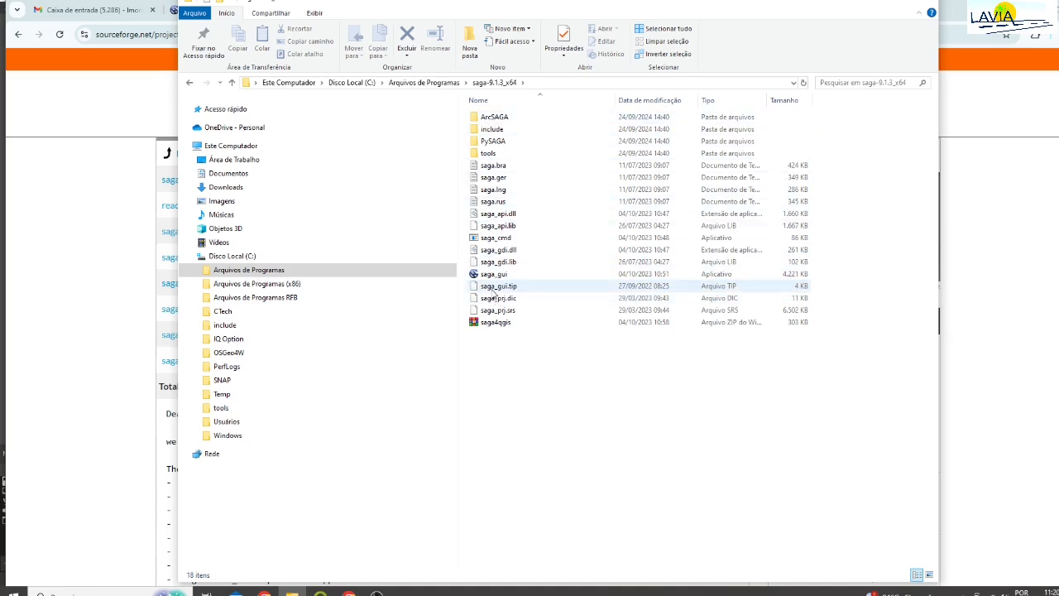
left_click(188, 84)
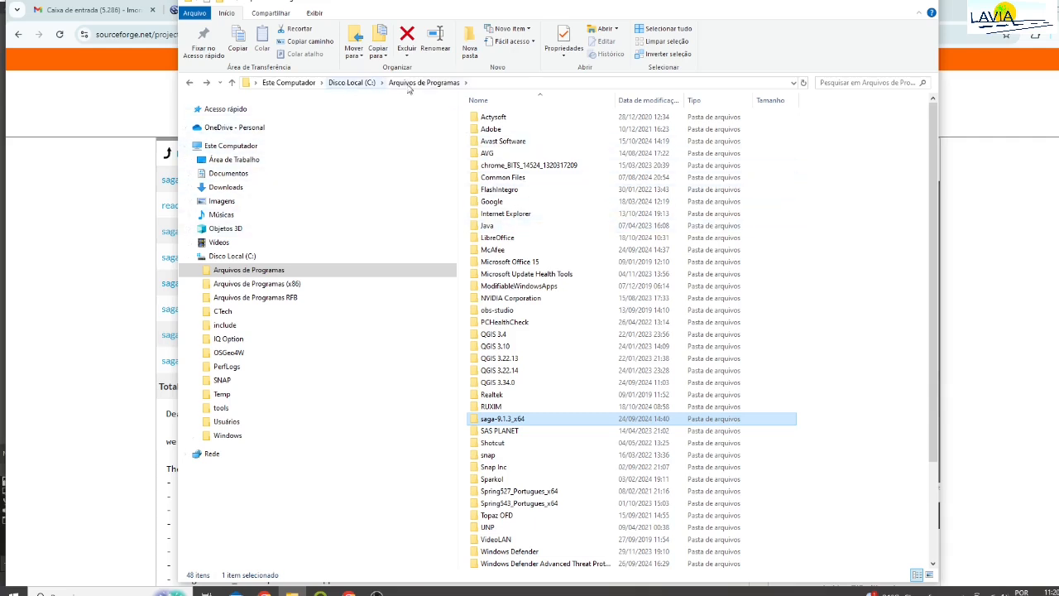
left_click(939, 10)
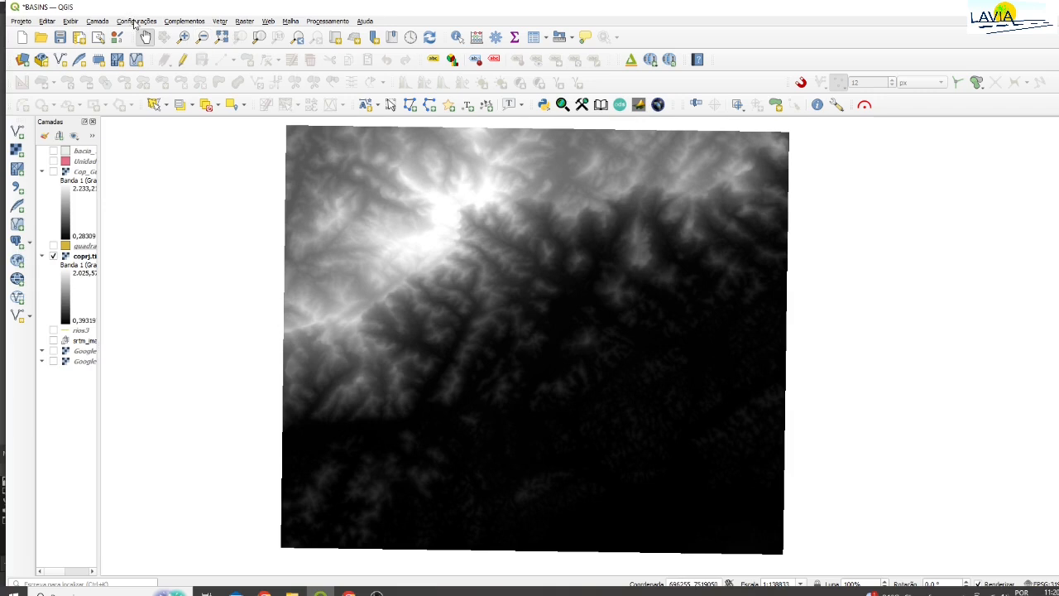
- In QGIS, search the installed and not-installed plugins for "saga" to check the Processing Saga NextGen Provider, and close the plugin manager
left_click(184, 22)
left_click(189, 33)
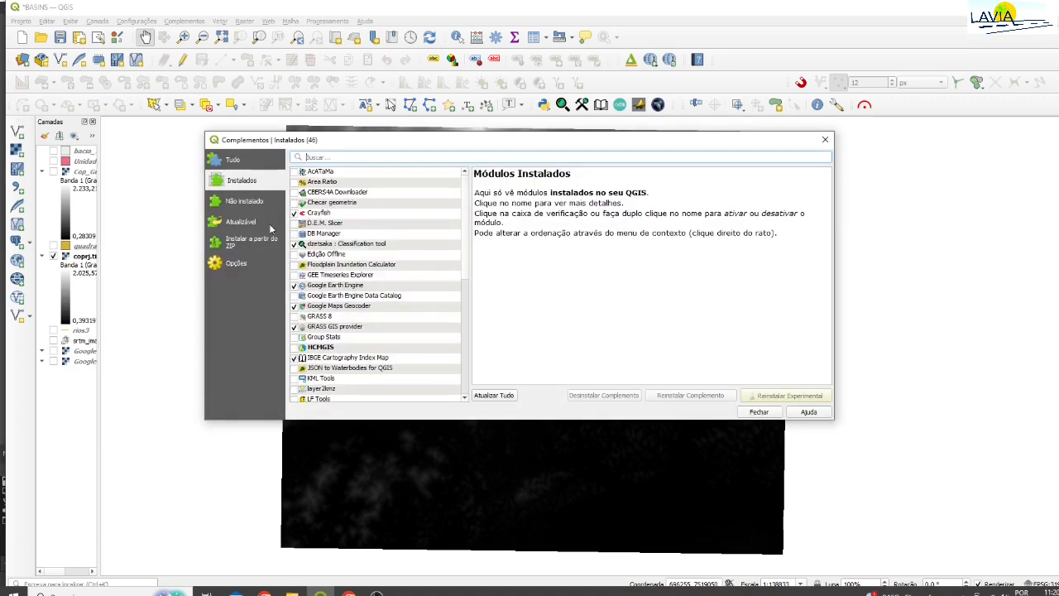
left_click(256, 203)
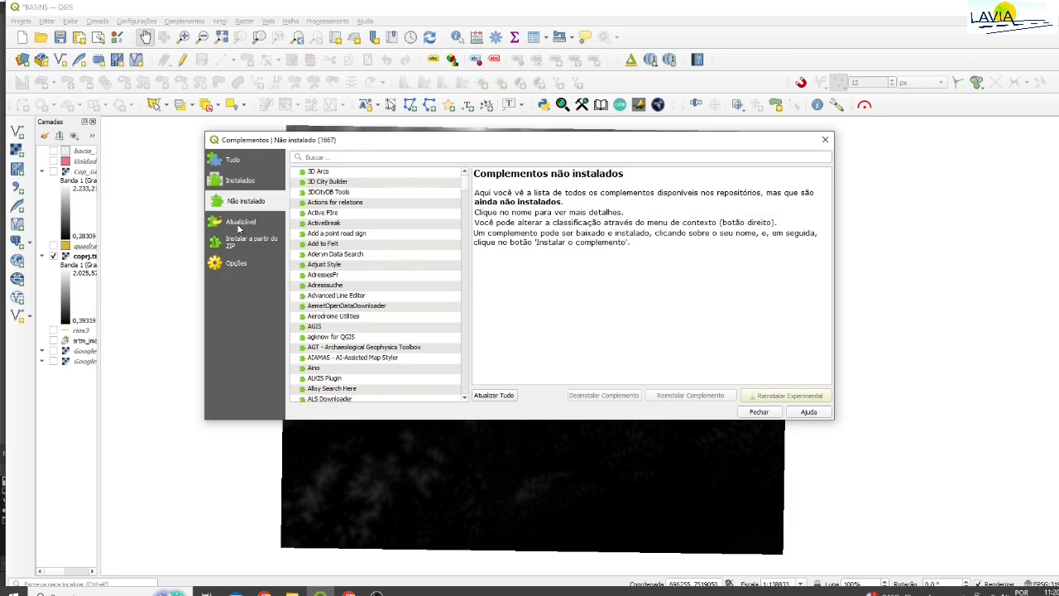
left_click(245, 187)
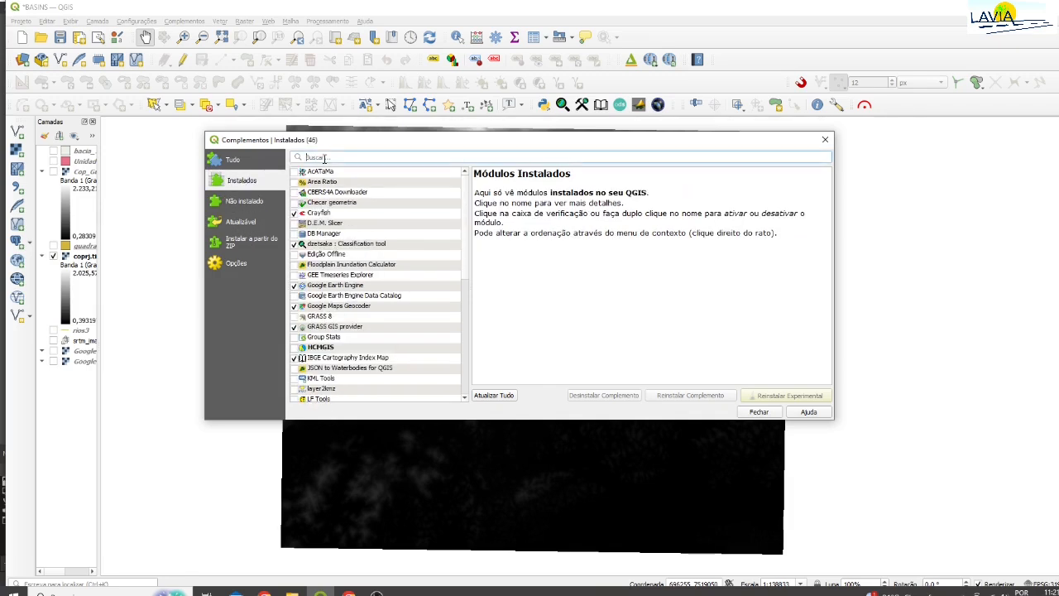
type("saga")
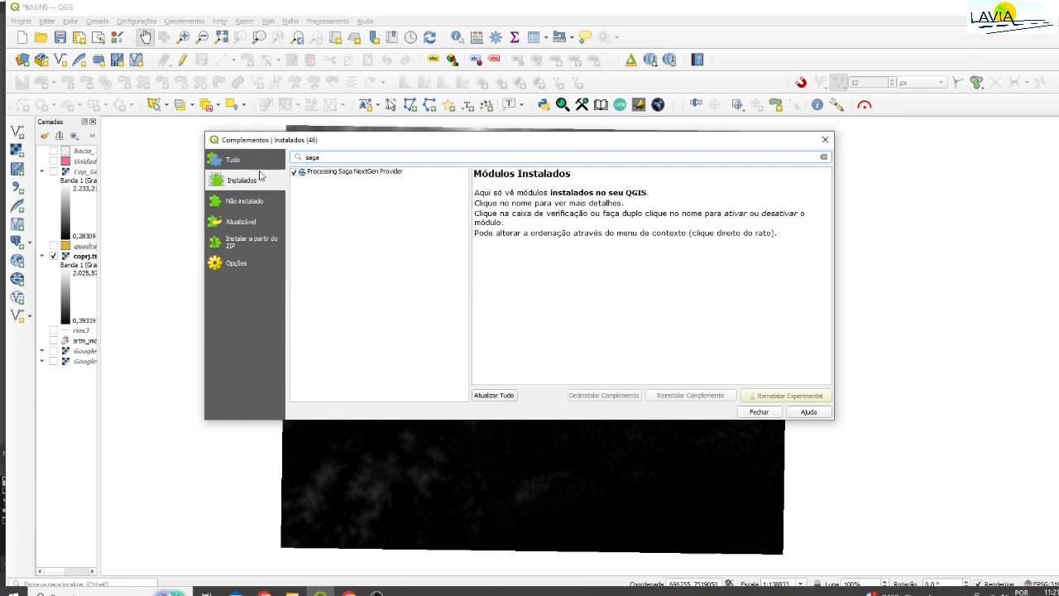
left_click(239, 206)
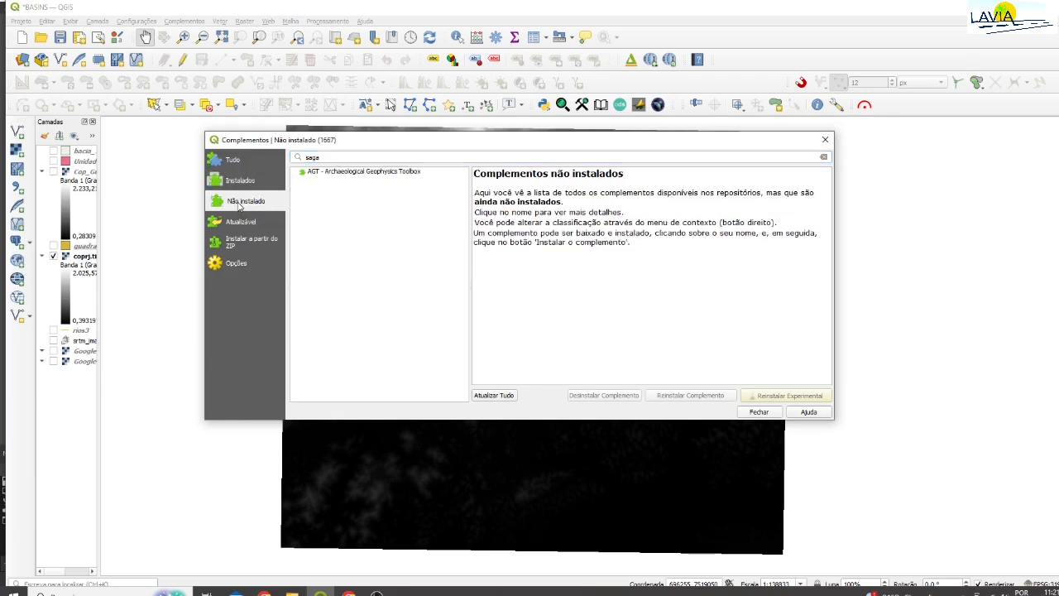
left_click(254, 183)
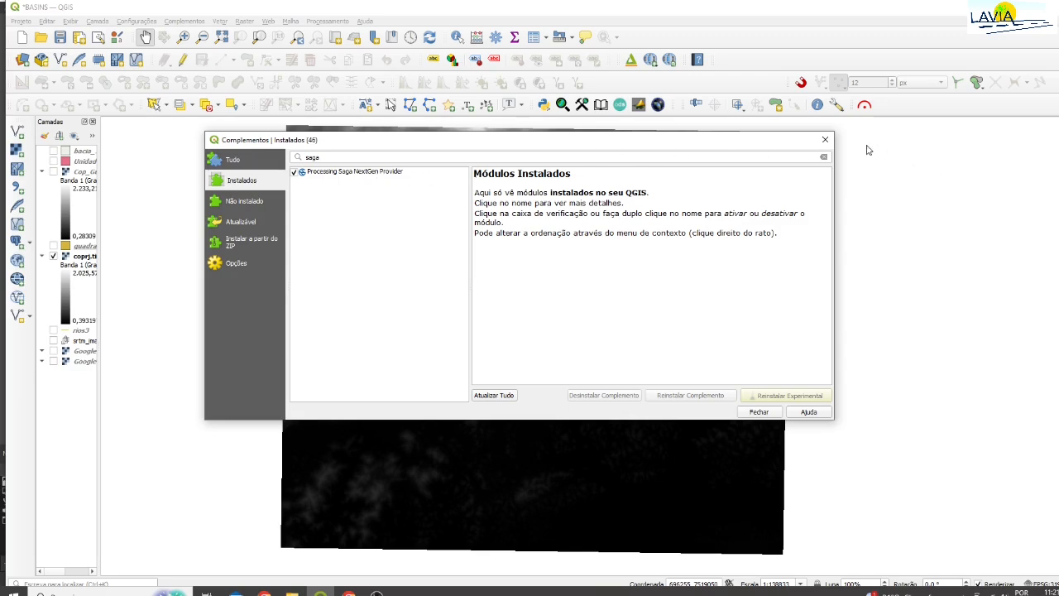
left_click(825, 140)
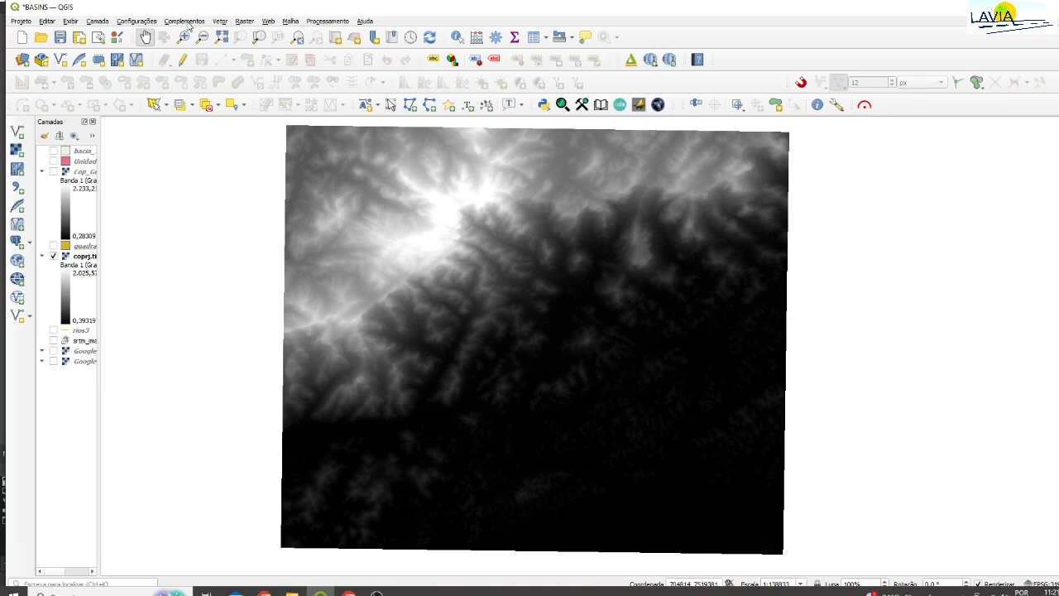
- Check the SAGA folder path of the SAGANG provider in the Processing options, and close the options unchanged
left_click(142, 21)
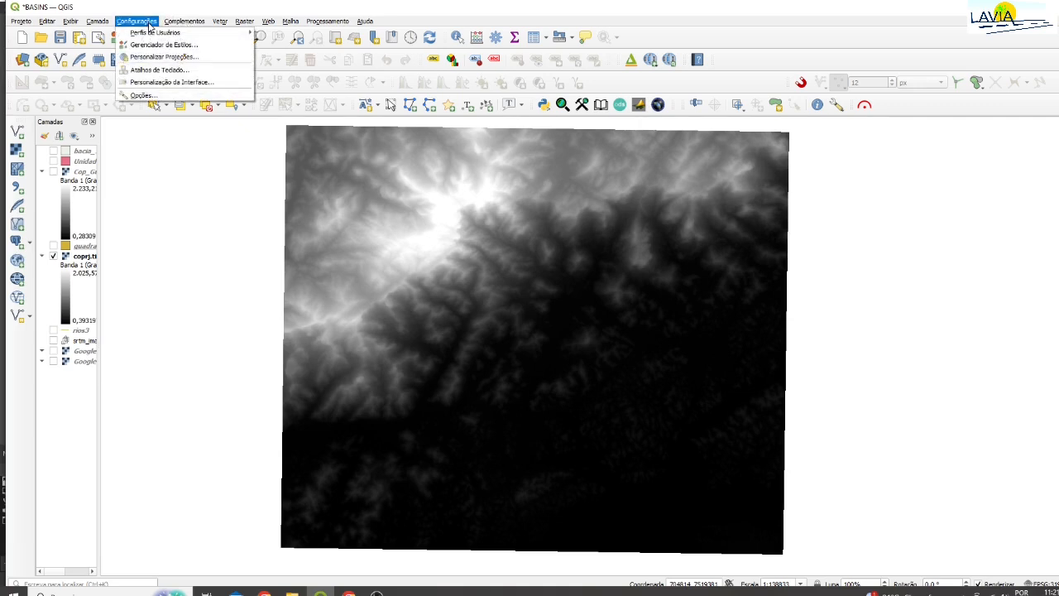
left_click(153, 96)
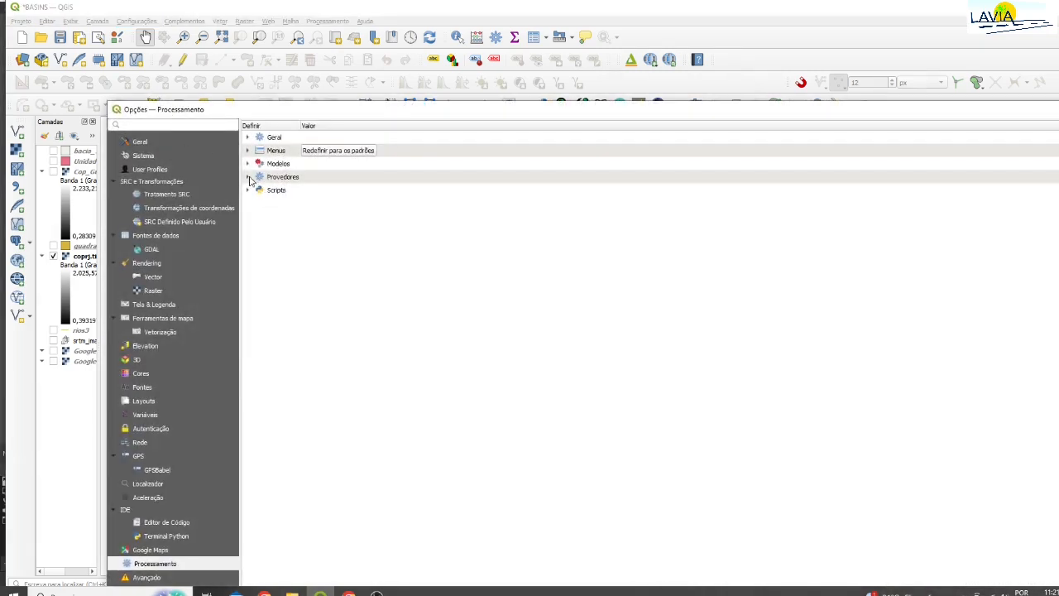
left_click(248, 176)
left_click(259, 243)
left_click(579, 295)
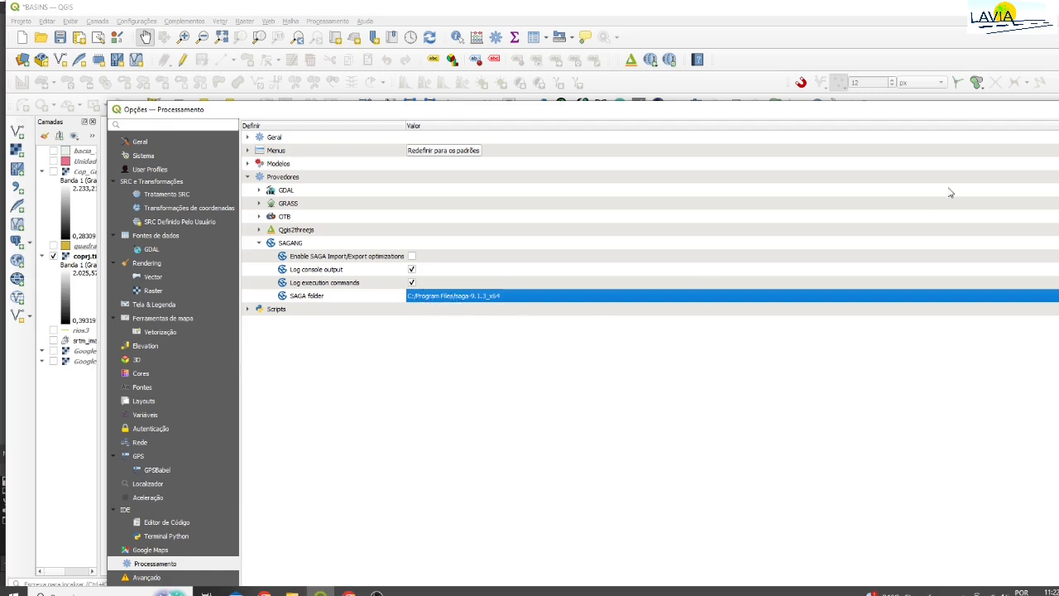
key("Escape")
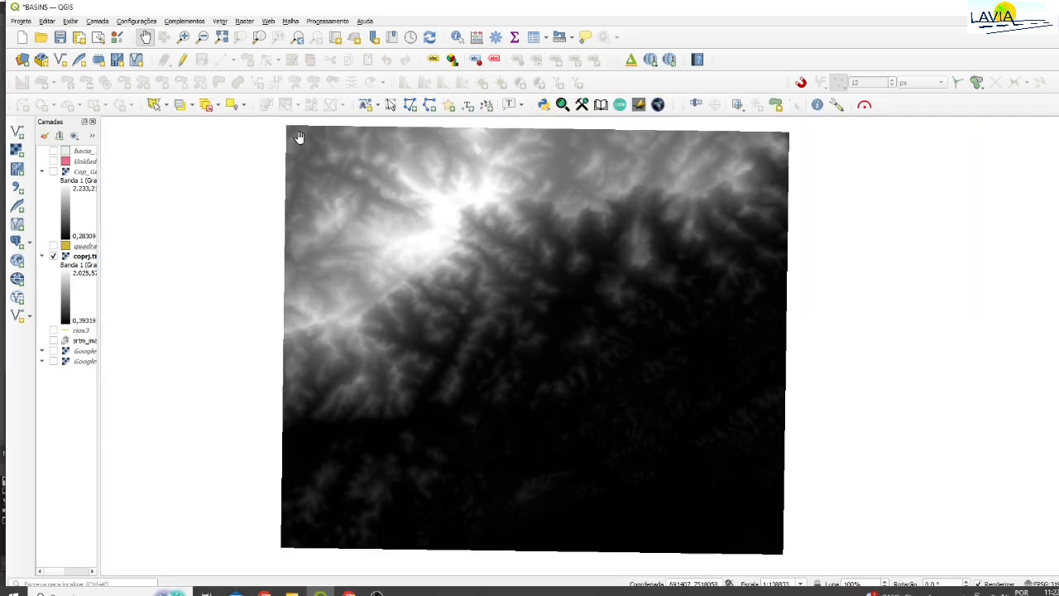
- Expand SAGA Next Gen in the Processing Toolbox to check its tool groups, and close the toolbox
left_click(337, 23)
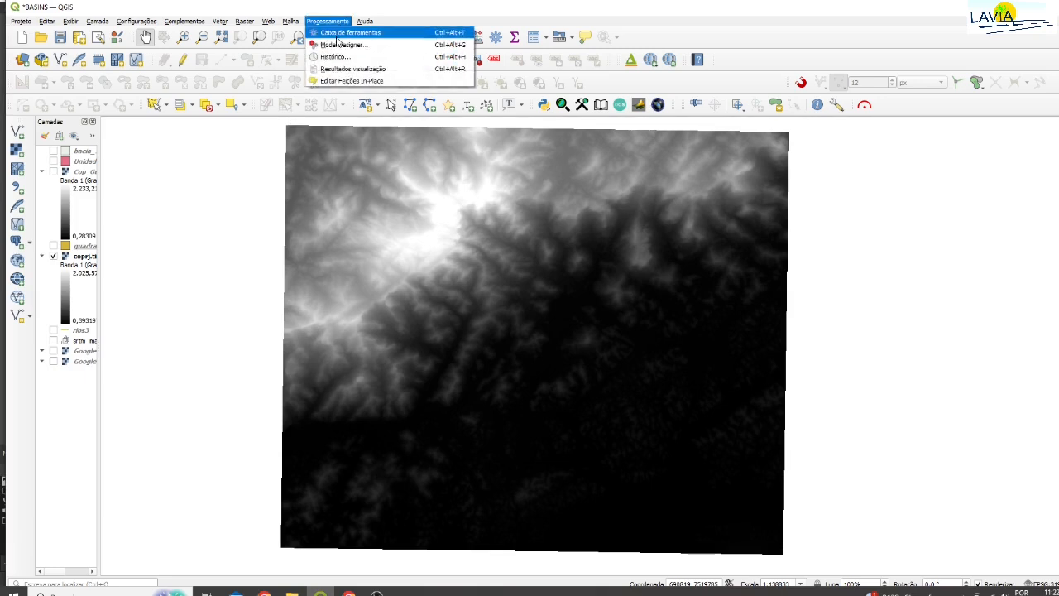
left_click(344, 32)
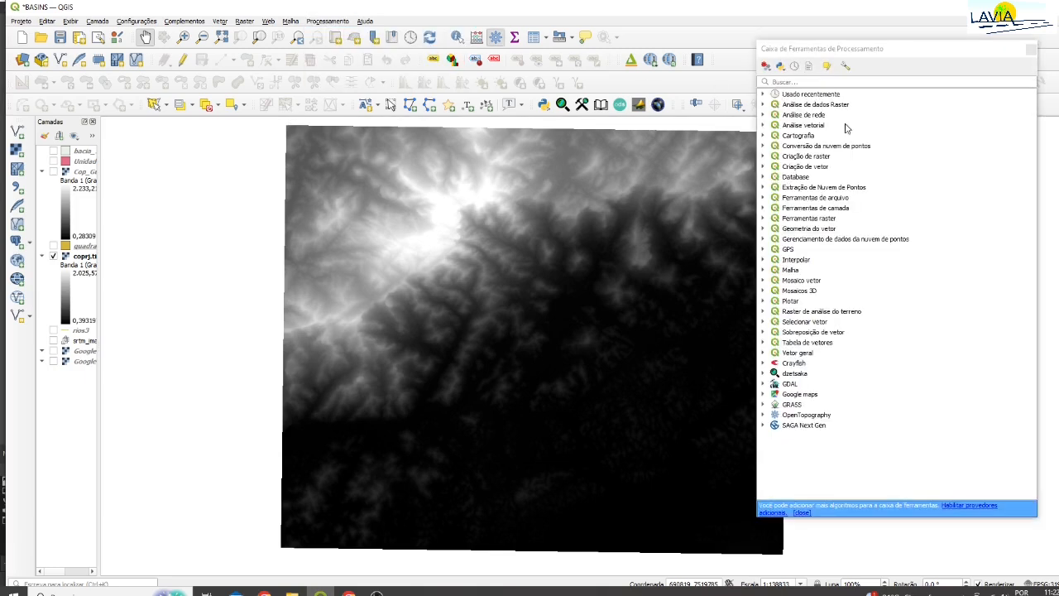
left_click(762, 425)
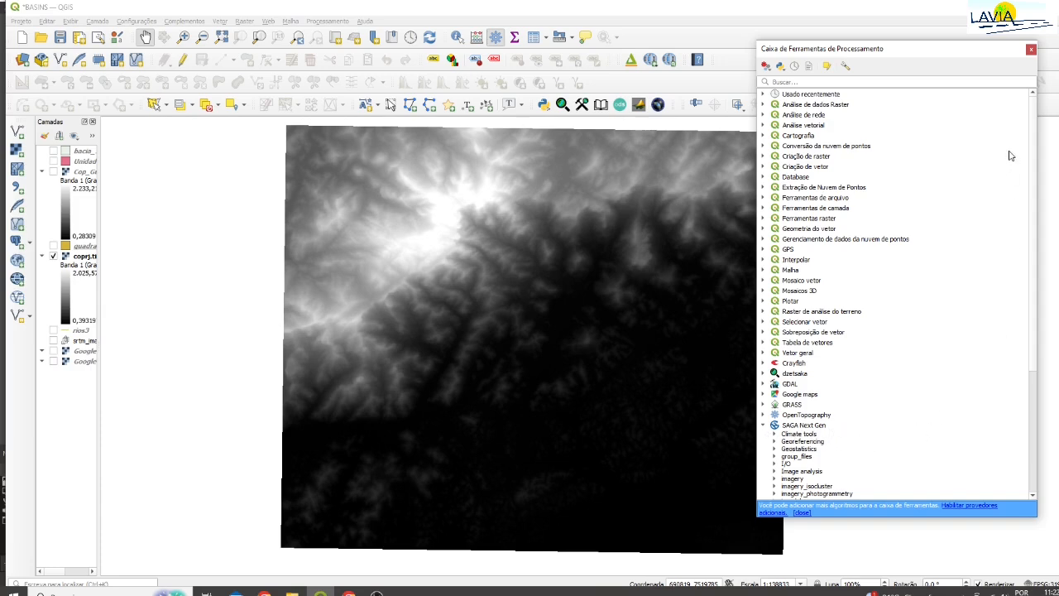
left_click(1031, 50)
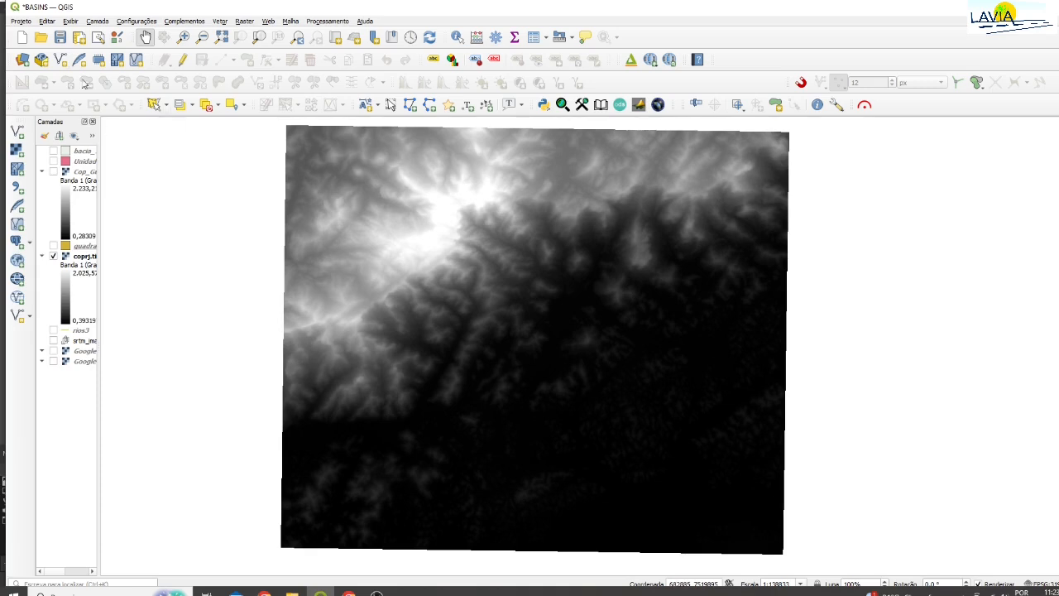
- Check the coordinate reference system in the project properties and close the dialog
left_click(25, 24)
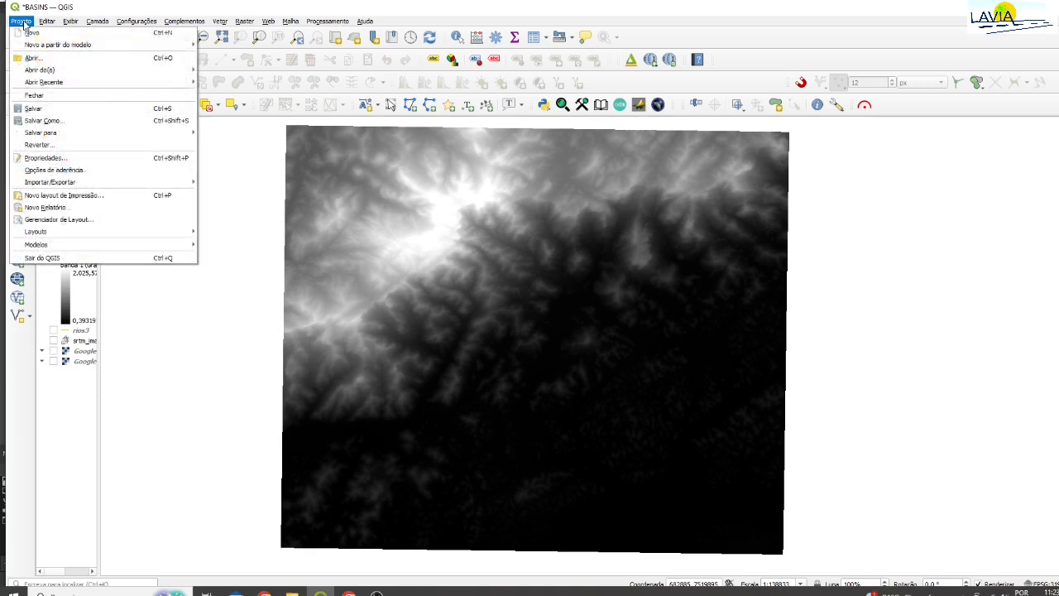
left_click(48, 159)
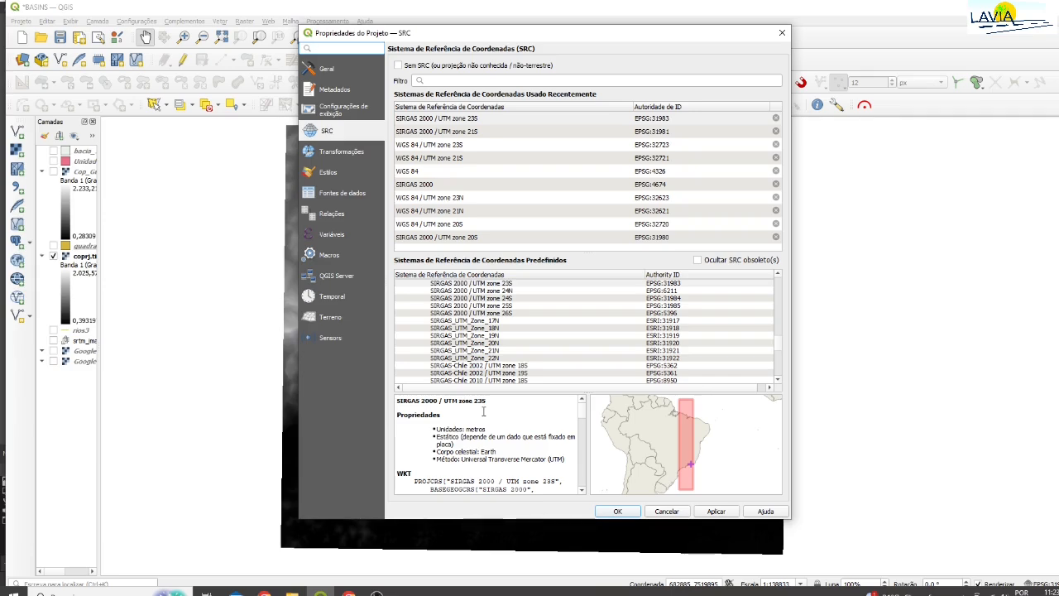
left_click(782, 32)
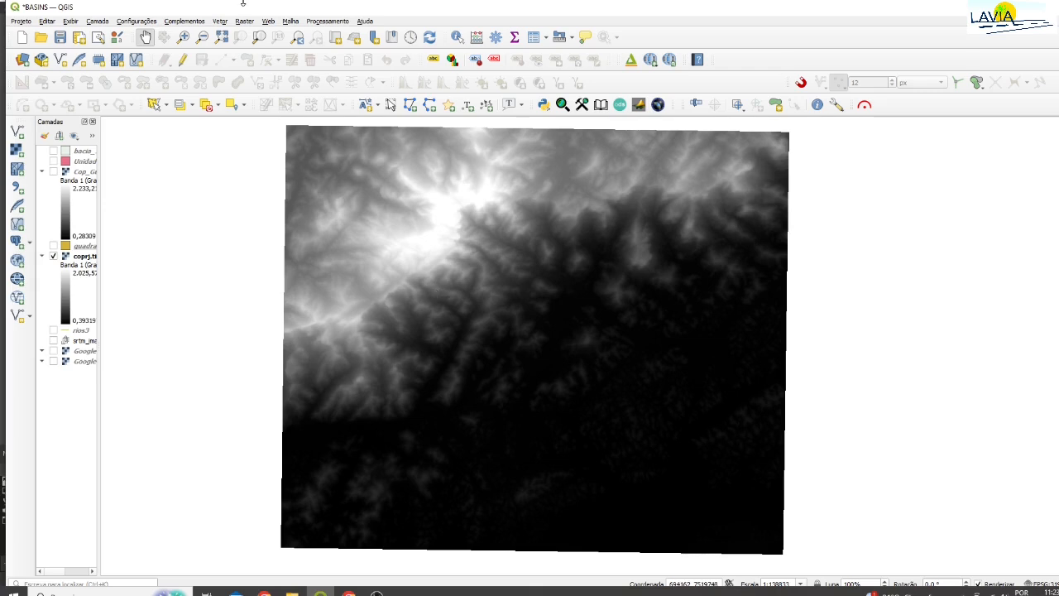
- Open the SAGA Next Gen tool Channel network and drainage basins from the Terrain Analysis - Channels group
left_click(339, 22)
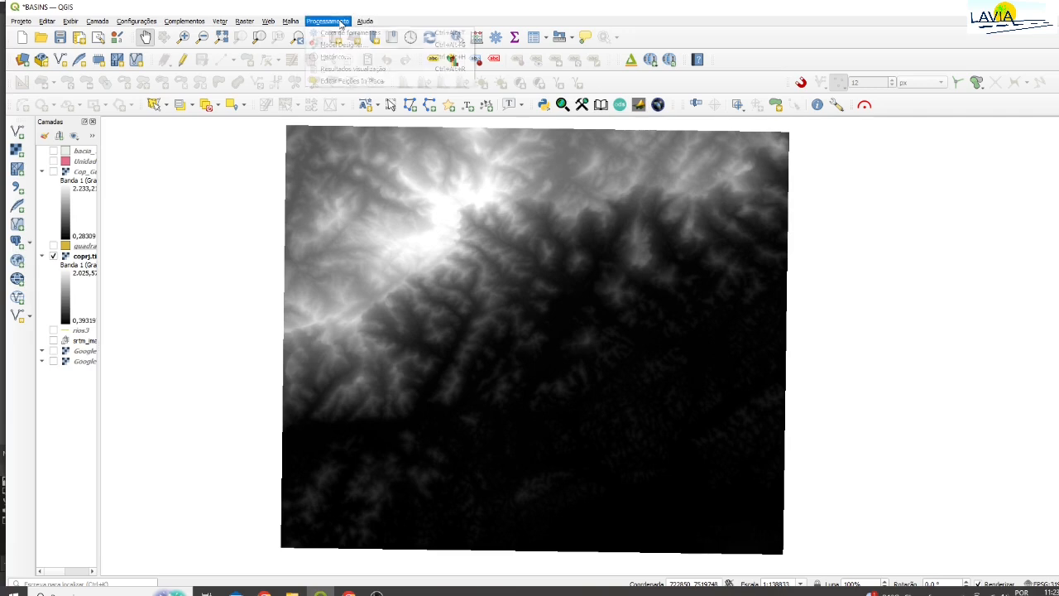
left_click(341, 33)
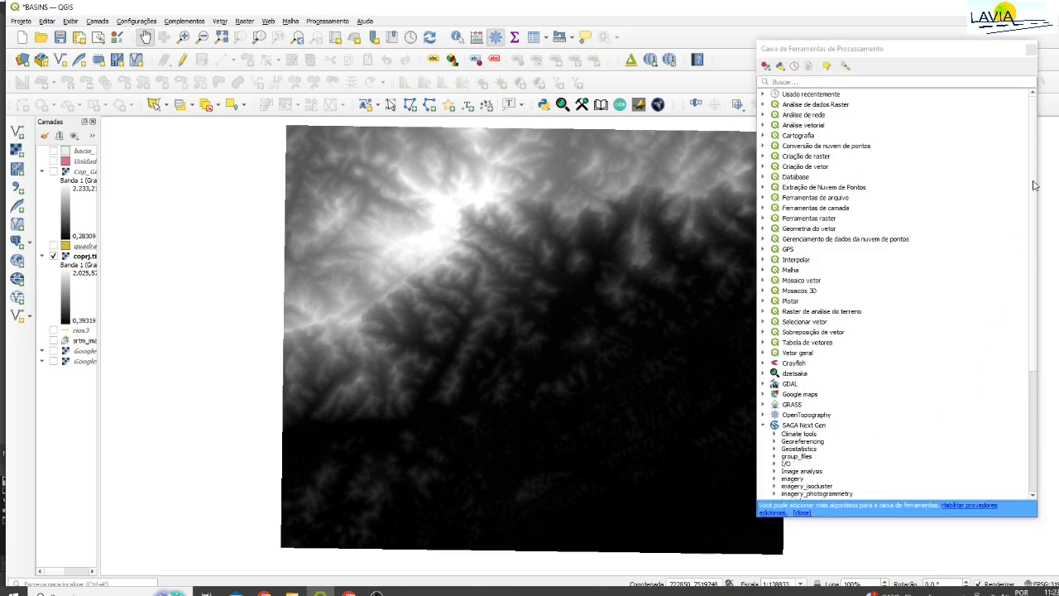
left_click_drag(1033, 187, 1040, 301)
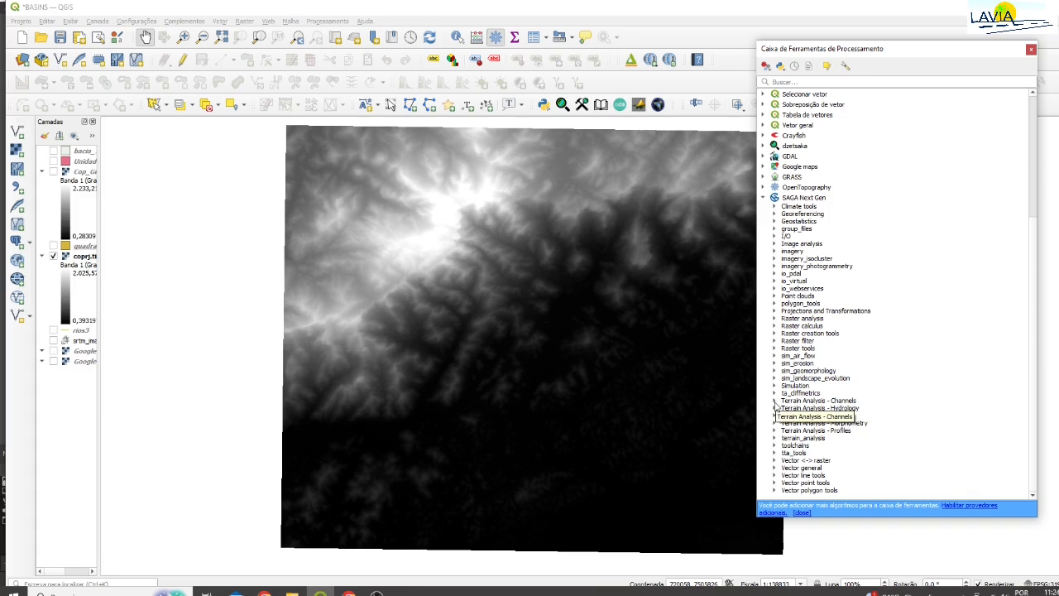
left_click(775, 402)
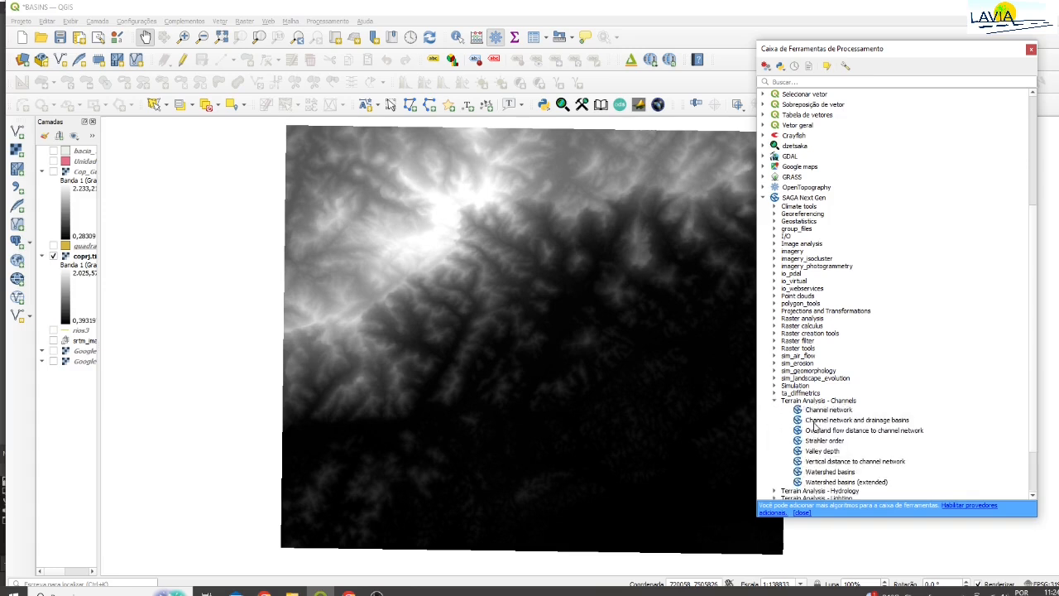
double_click(906, 420)
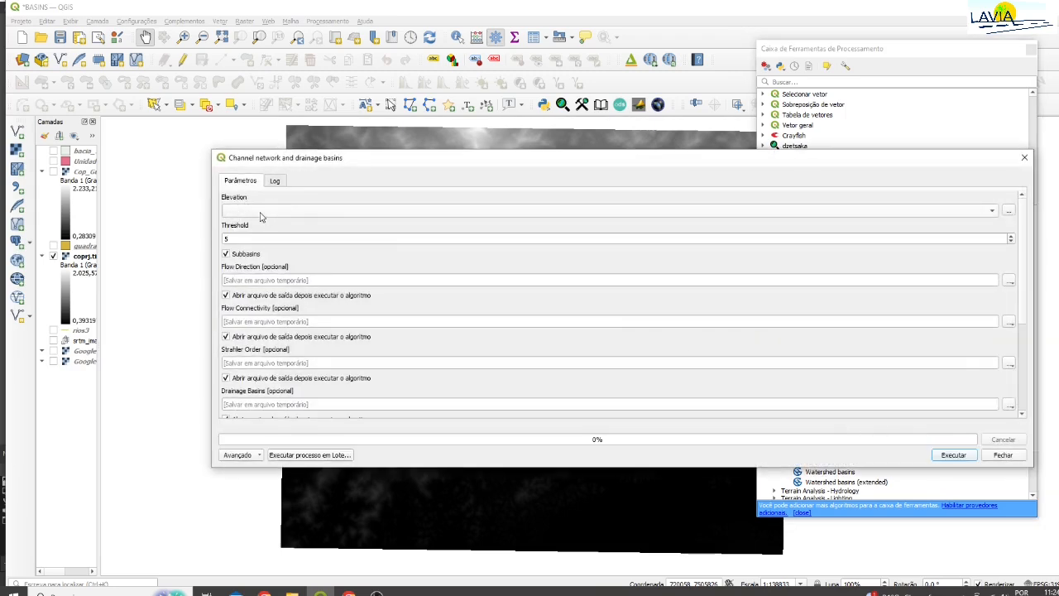
- Run the tool on Cop_Guapi_bacias with the default threshold, subbasins and temporary outputs, and close the tool dialog and toolbox
left_click(993, 214)
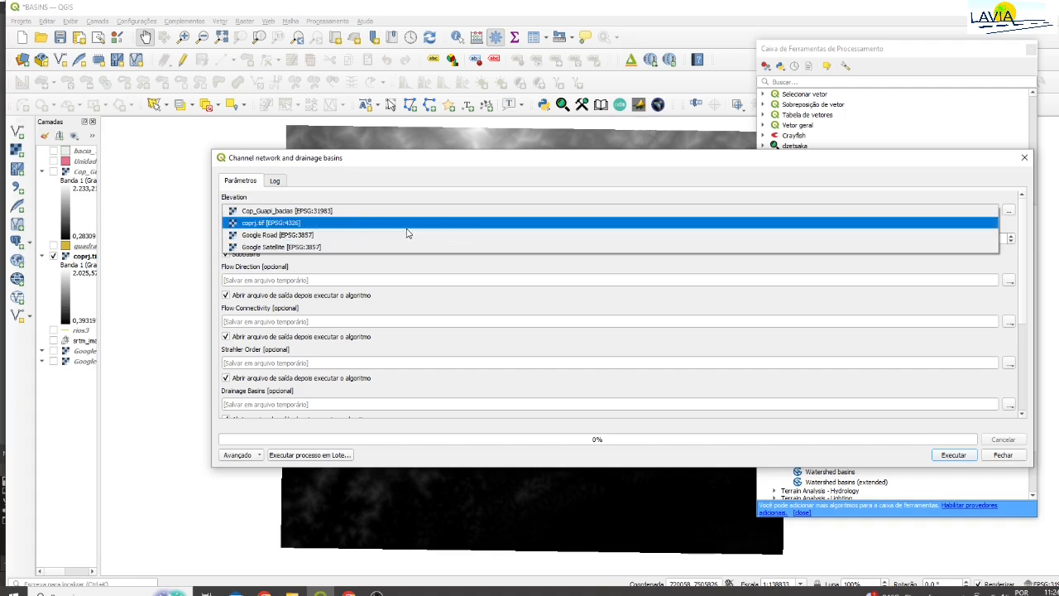
left_click(333, 217)
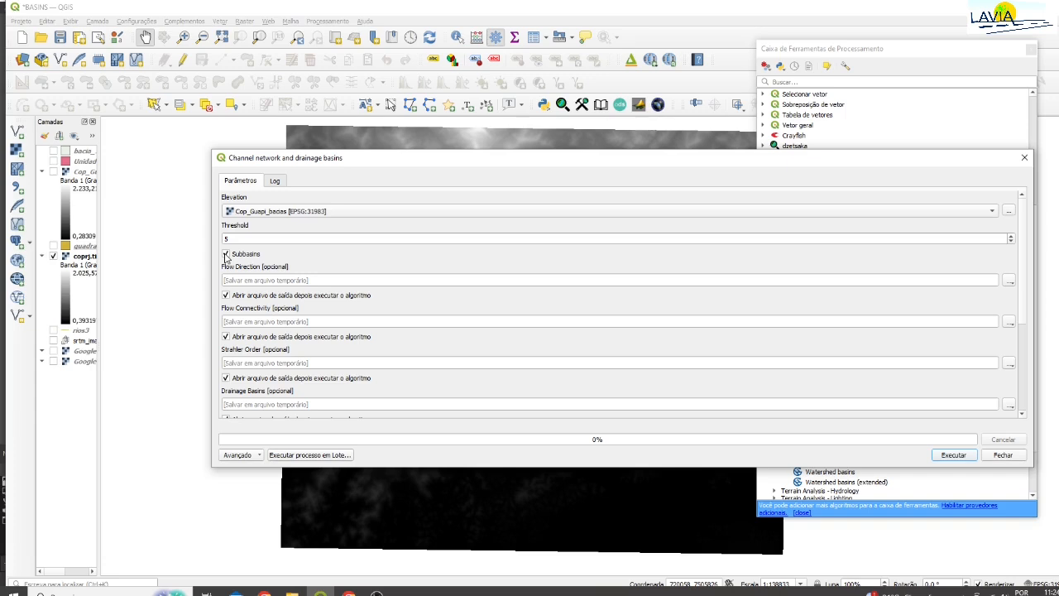
scroll(478, 255, "down", 3)
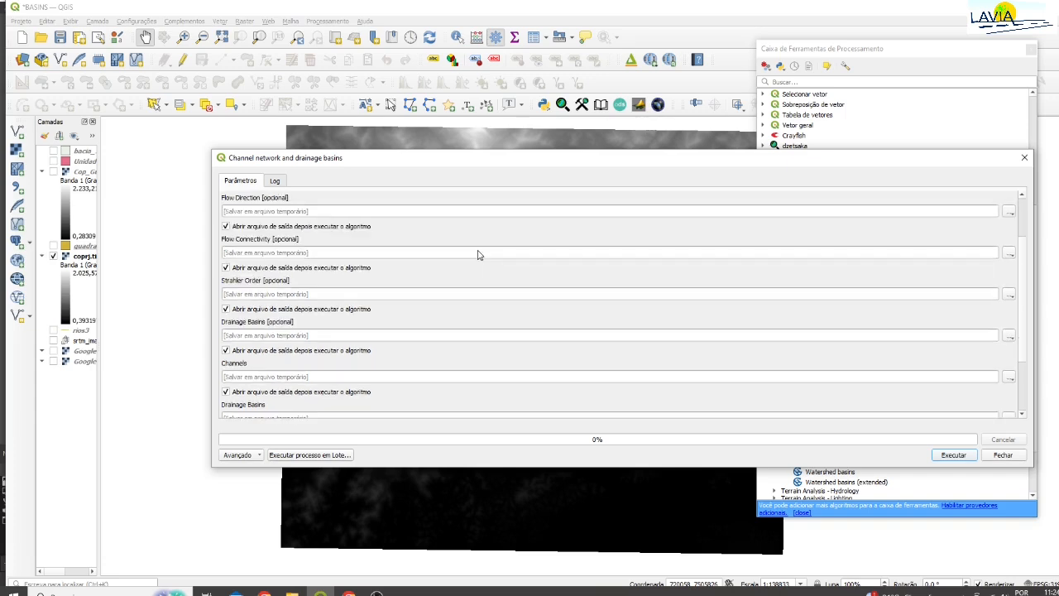
scroll(263, 254, "down", 1)
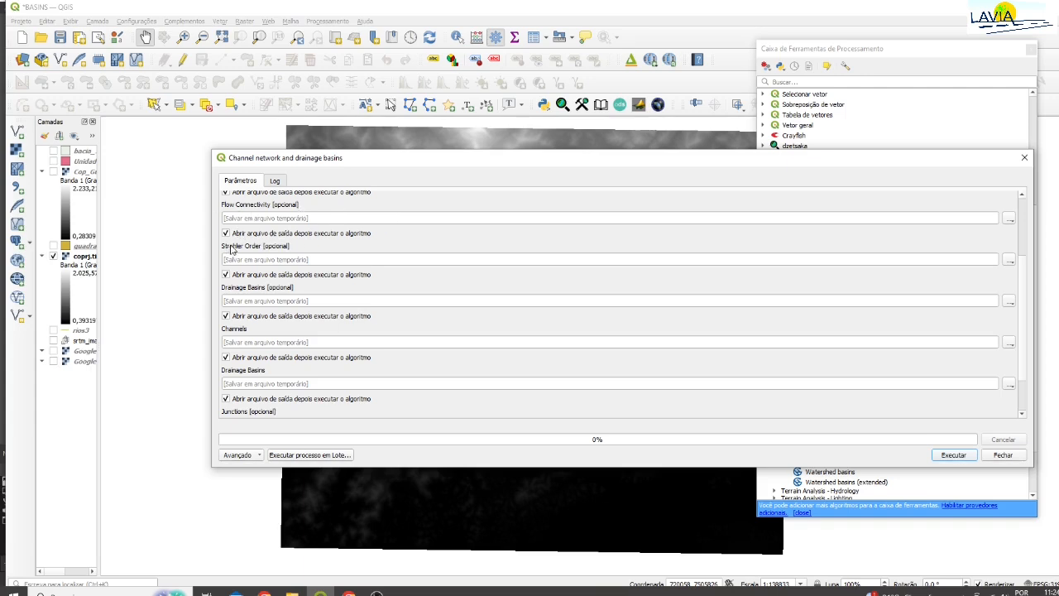
scroll(246, 259, "down", 2)
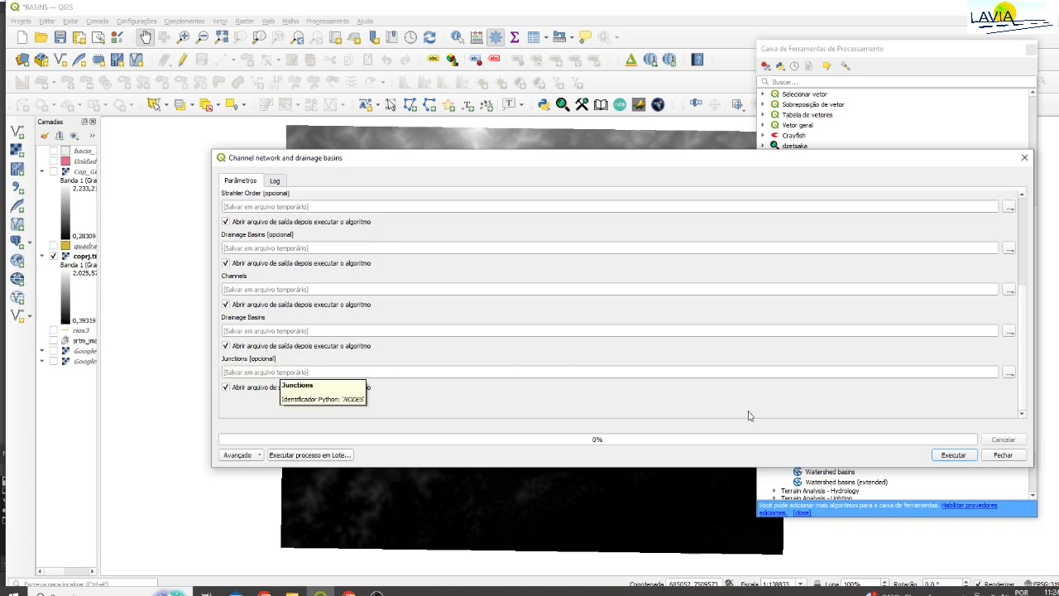
left_click(953, 455)
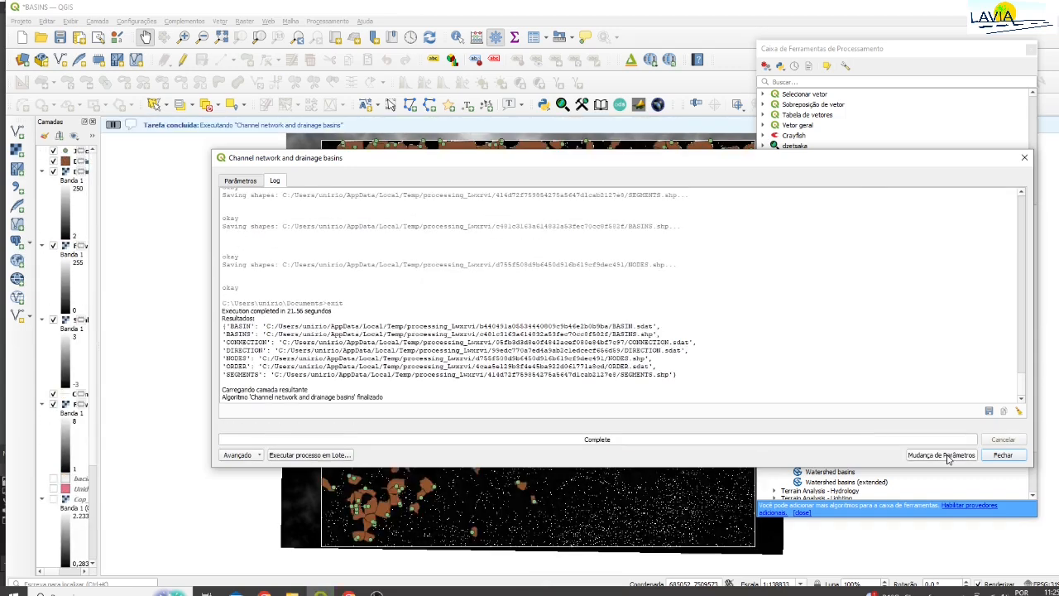
left_click(1024, 157)
left_click(1030, 50)
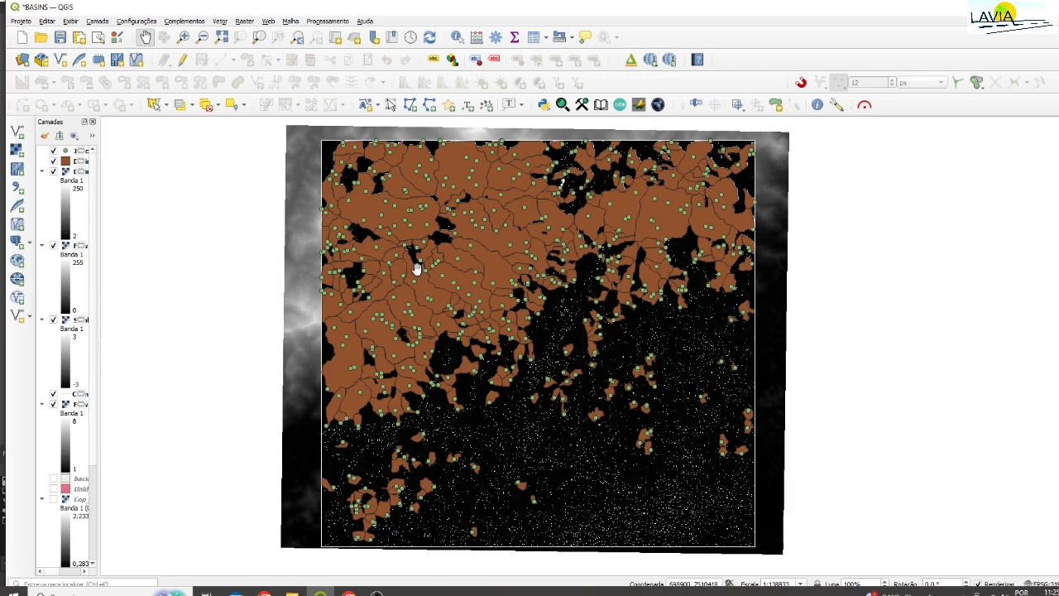
- Widen the layer list so full layer names show, and hide the coprj.tif raster
left_click_drag(98, 265, 241, 273)
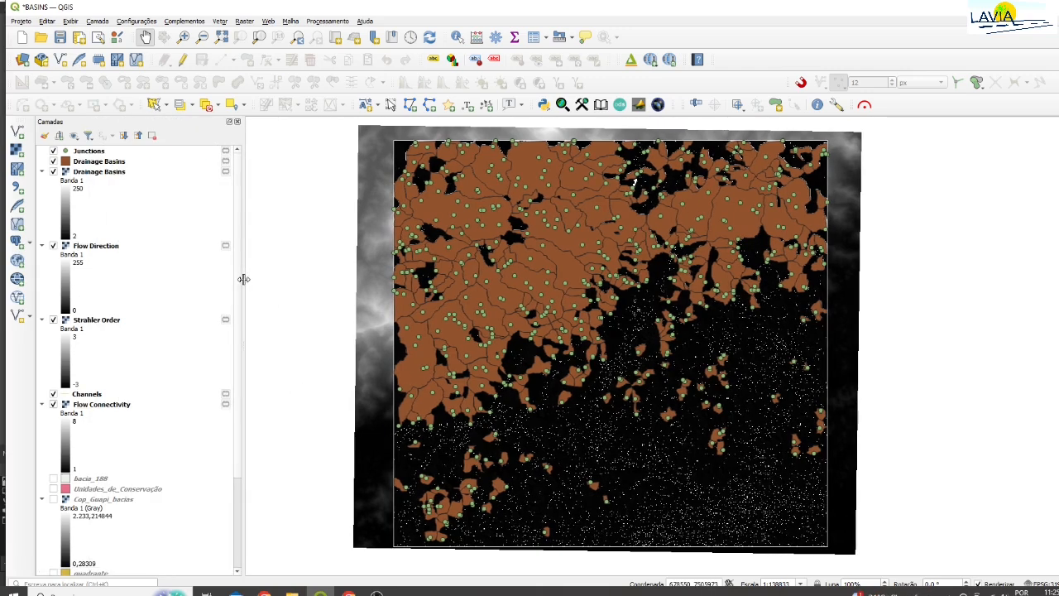
scroll(240, 271, "down", 1)
scroll(234, 331, "down", 3)
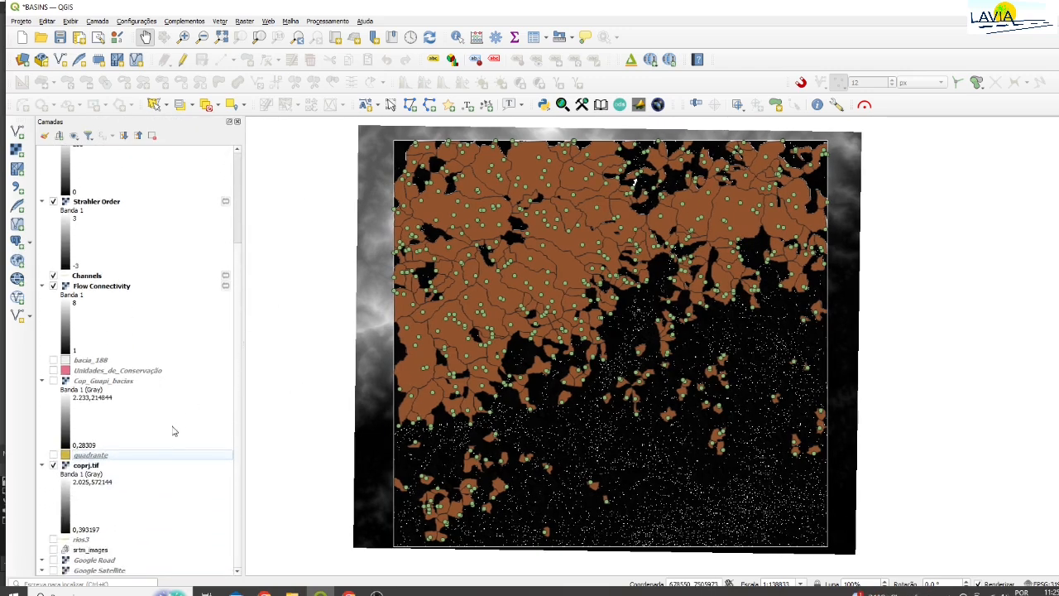
left_click(54, 465)
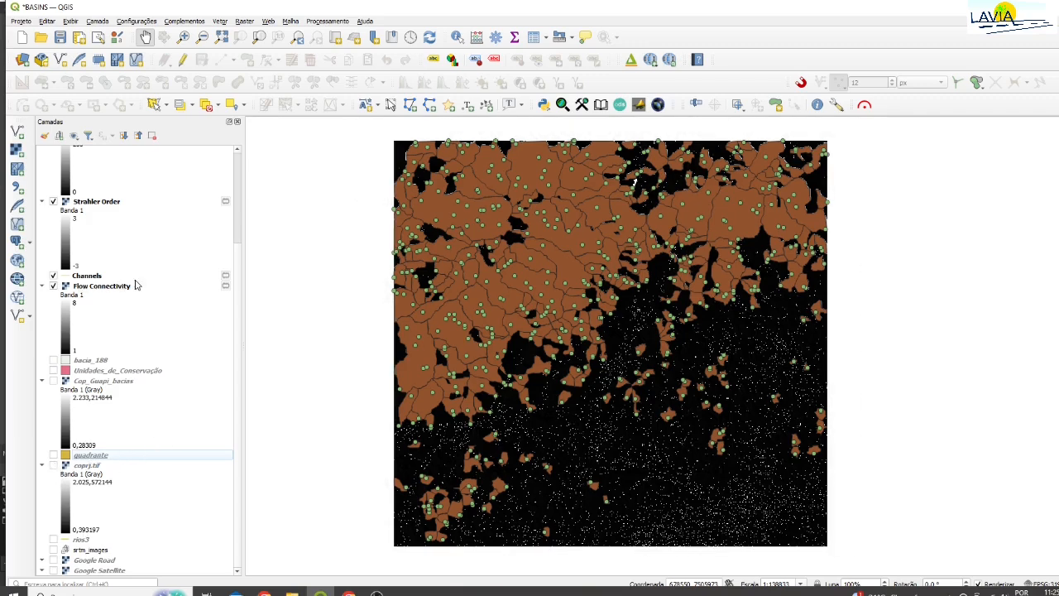
- Show the Cop_Guapi_bacias raster, view it above the Drainage Basins layers, and move it directly below Flow Connectivity
left_click(54, 381)
scroll(105, 500, "up", 3)
left_click_drag(104, 500, 101, 158)
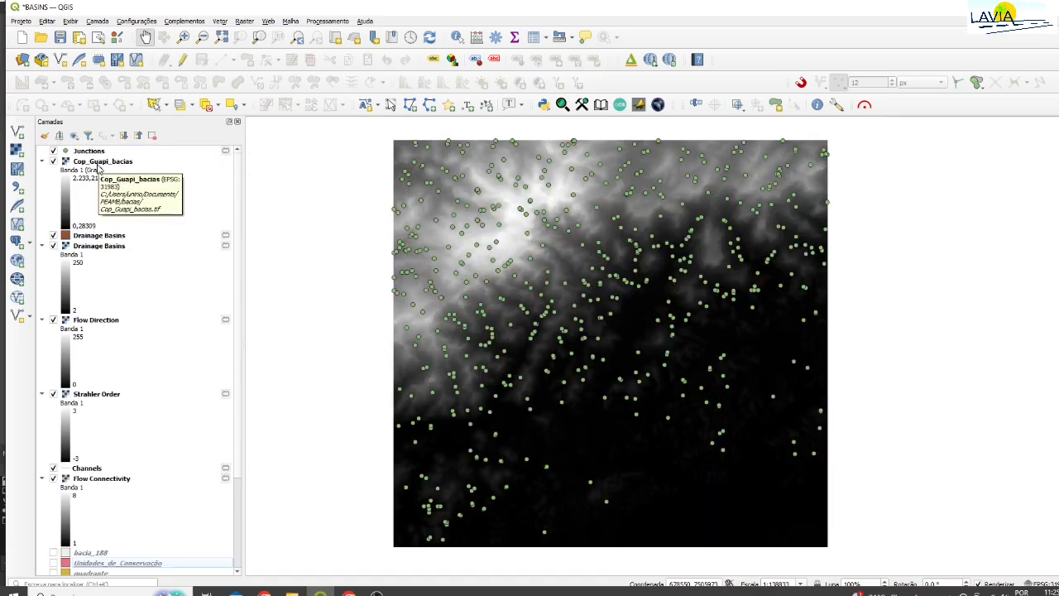
left_click_drag(98, 168, 95, 556)
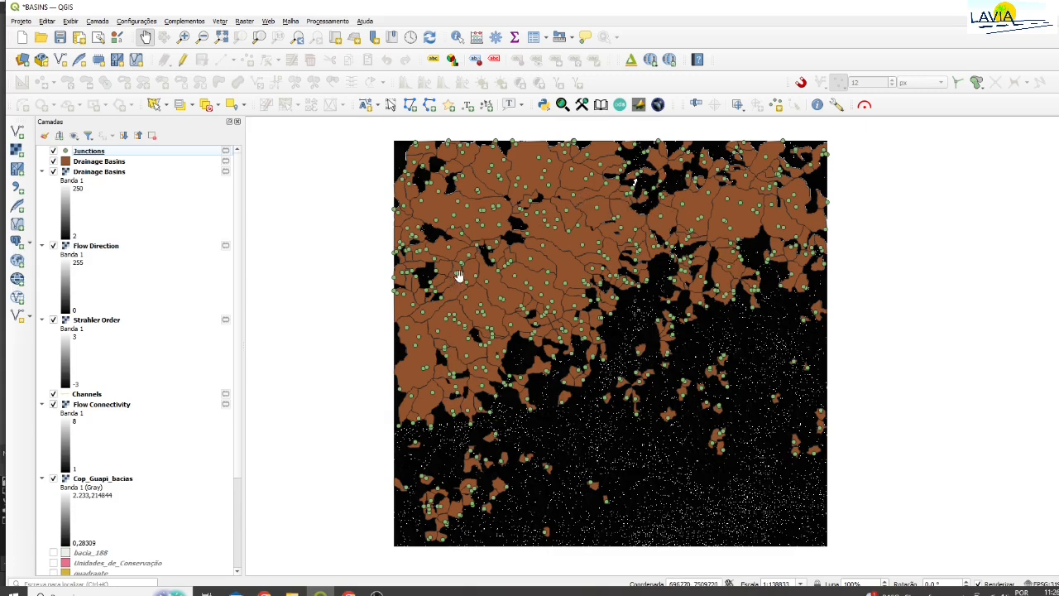
- Hide Strahler Order, Channels, Flow Connectivity, Flow Direction and both Drainage Basins layers, leaving Junctions over the elevation raster
left_click(53, 320)
left_click(53, 394)
left_click(53, 404)
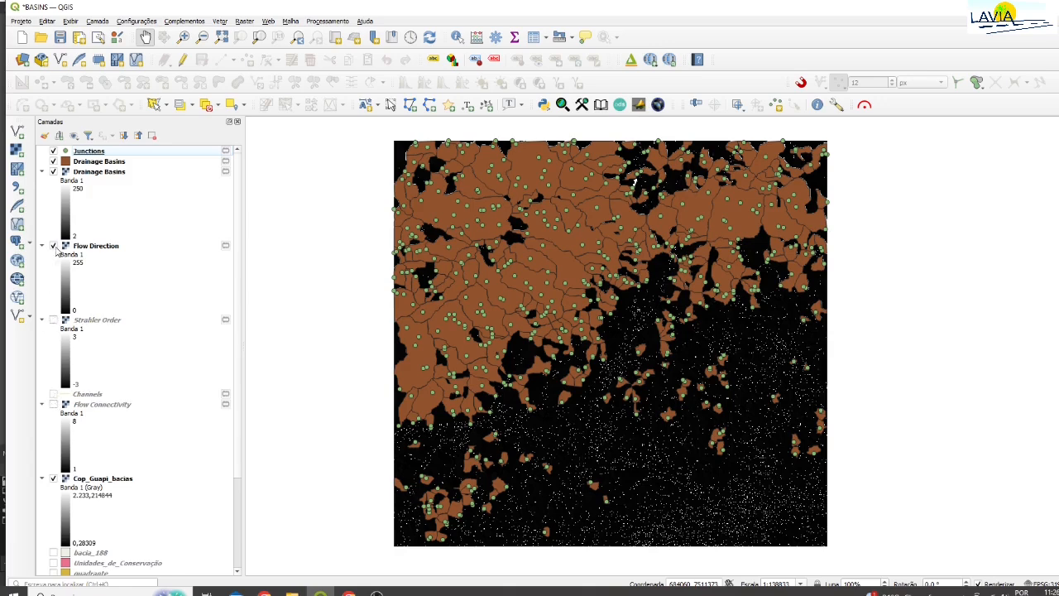
left_click(53, 246)
left_click(53, 161)
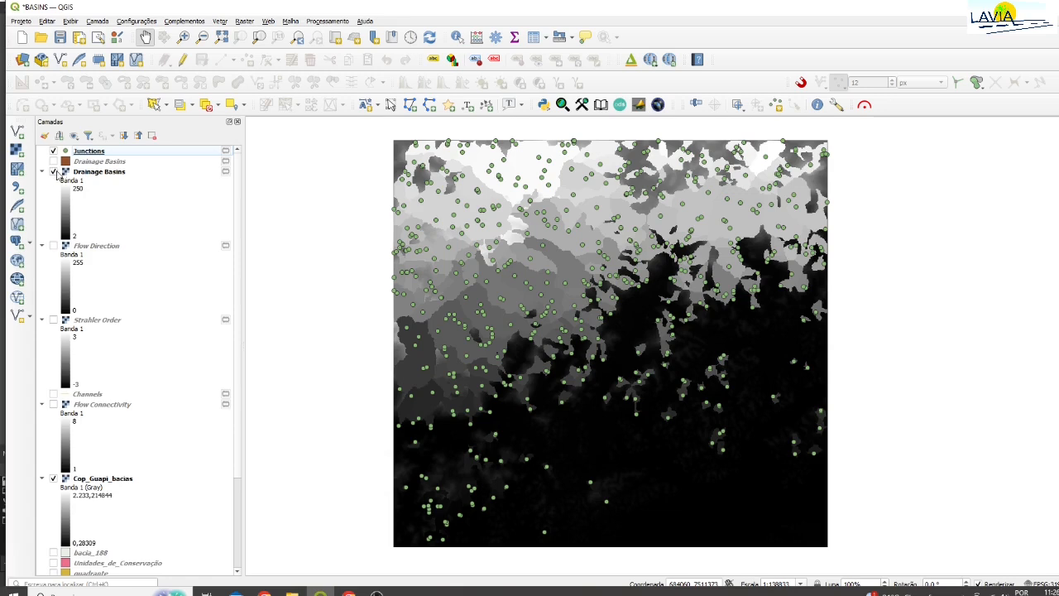
left_click(53, 171)
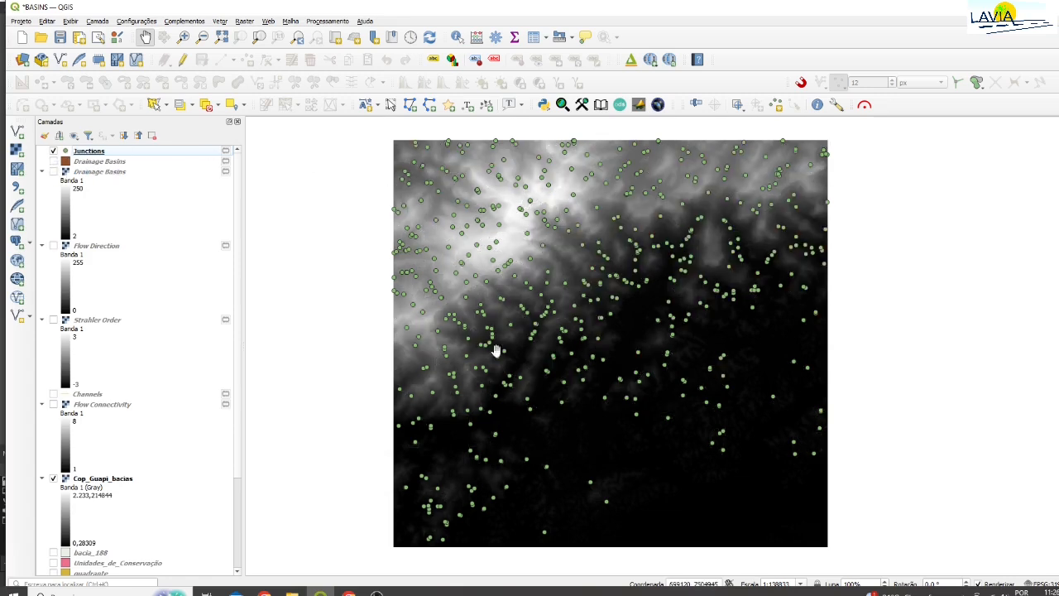
- Set the Junctions layer's symbology to categorized by the TYPE field with random colors and classify its values
left_click(94, 154)
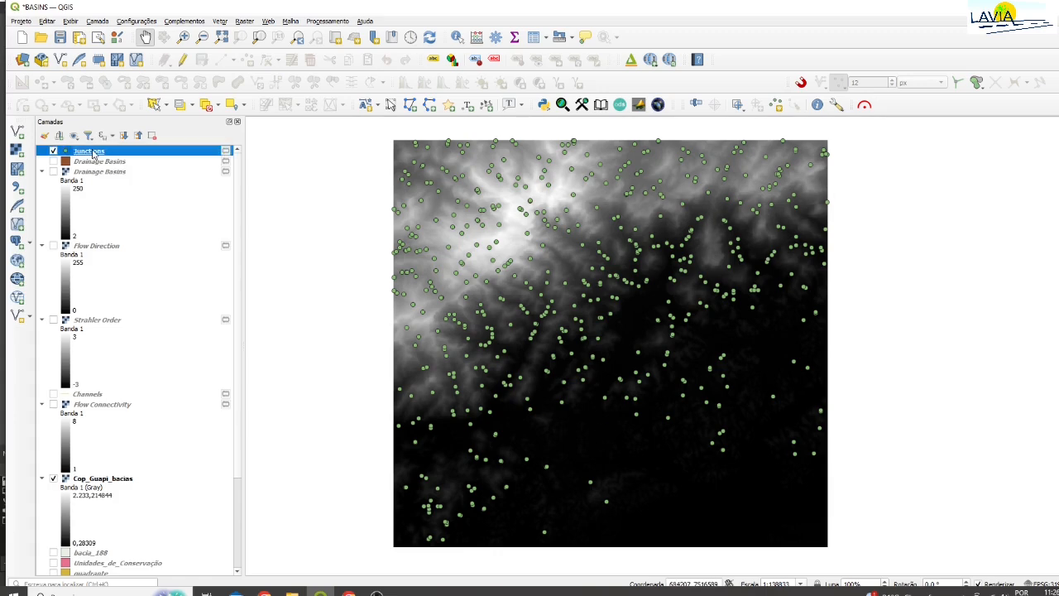
double_click(93, 154)
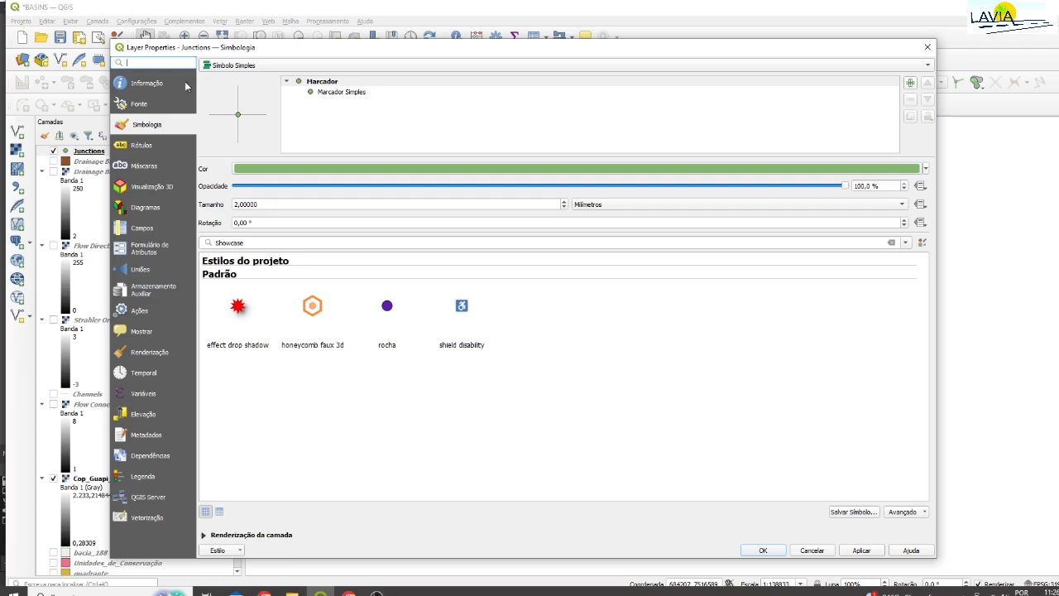
left_click(926, 68)
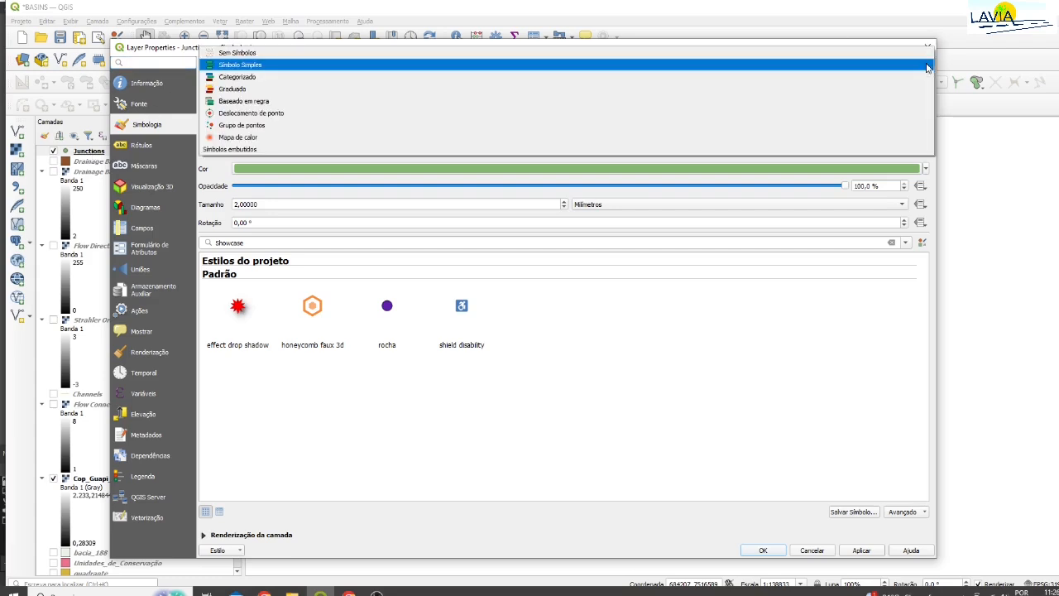
left_click(289, 77)
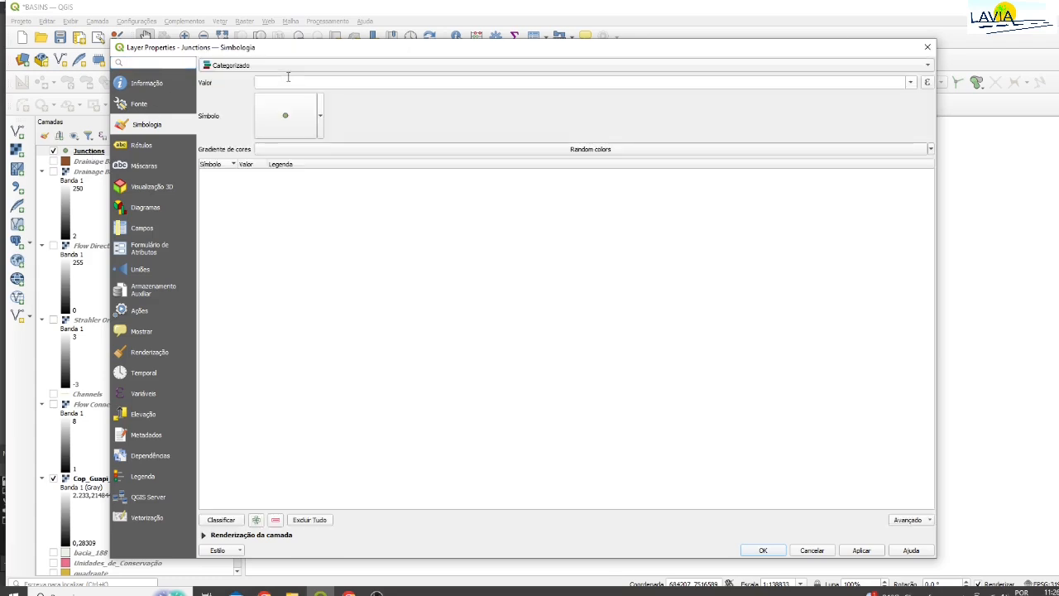
left_click(910, 84)
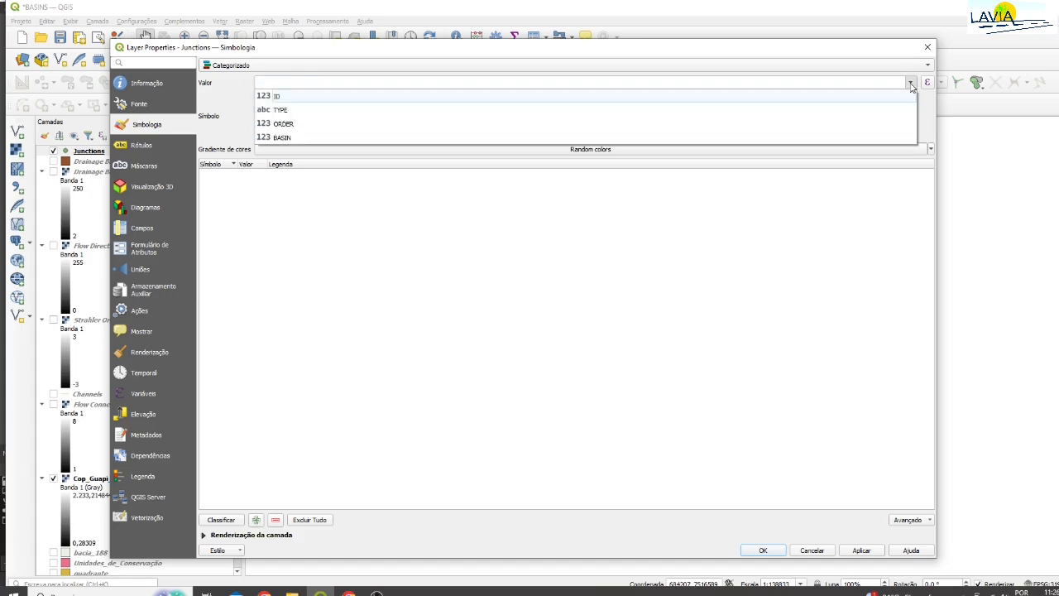
left_click(322, 110)
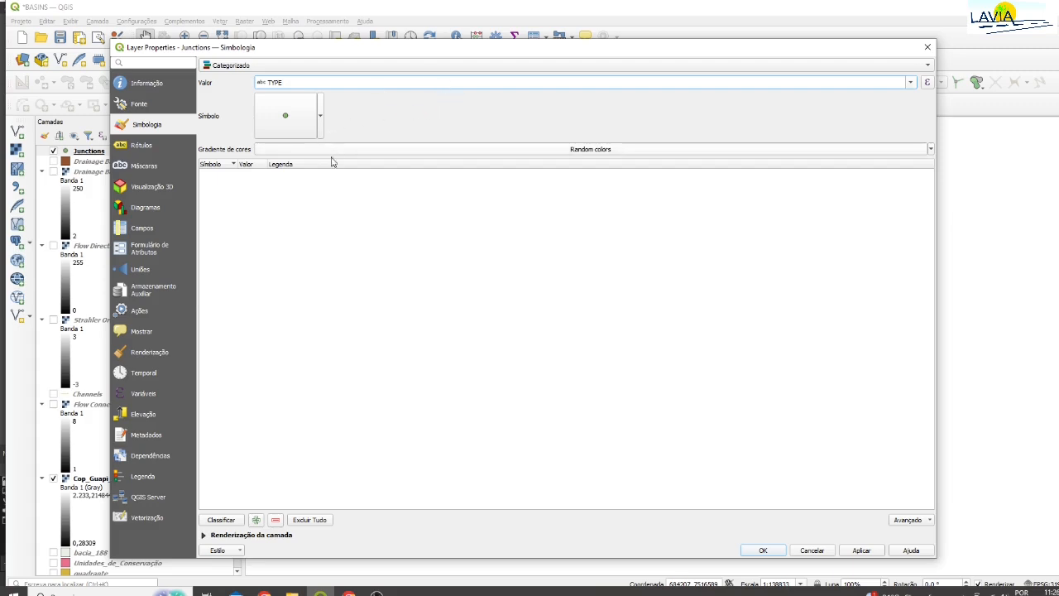
left_click(217, 521)
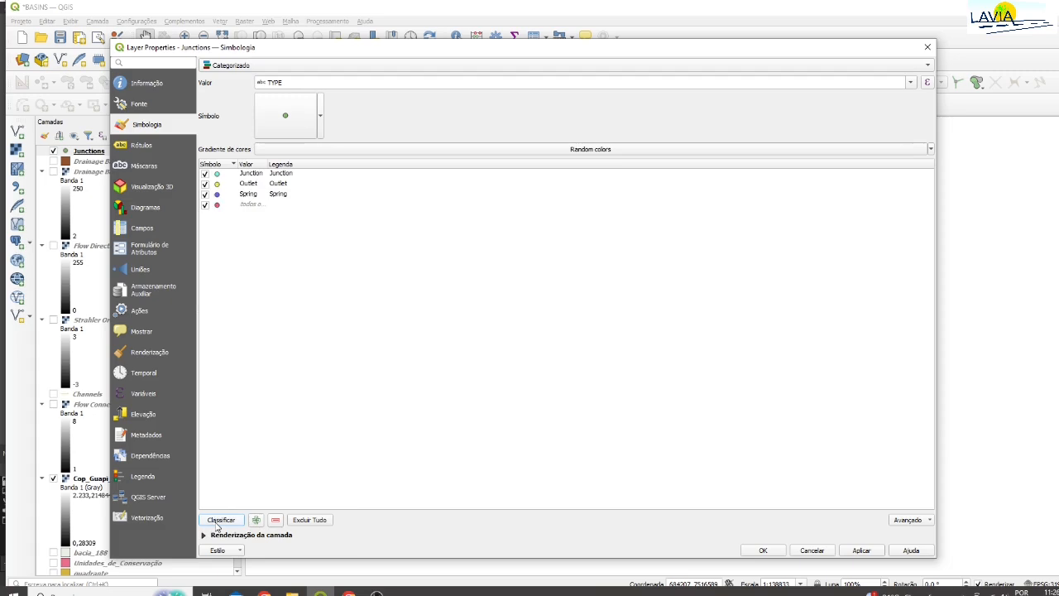
- Delete the catch-all category for all other values from the Junctions symbology and accept the layer properties
left_click(259, 207)
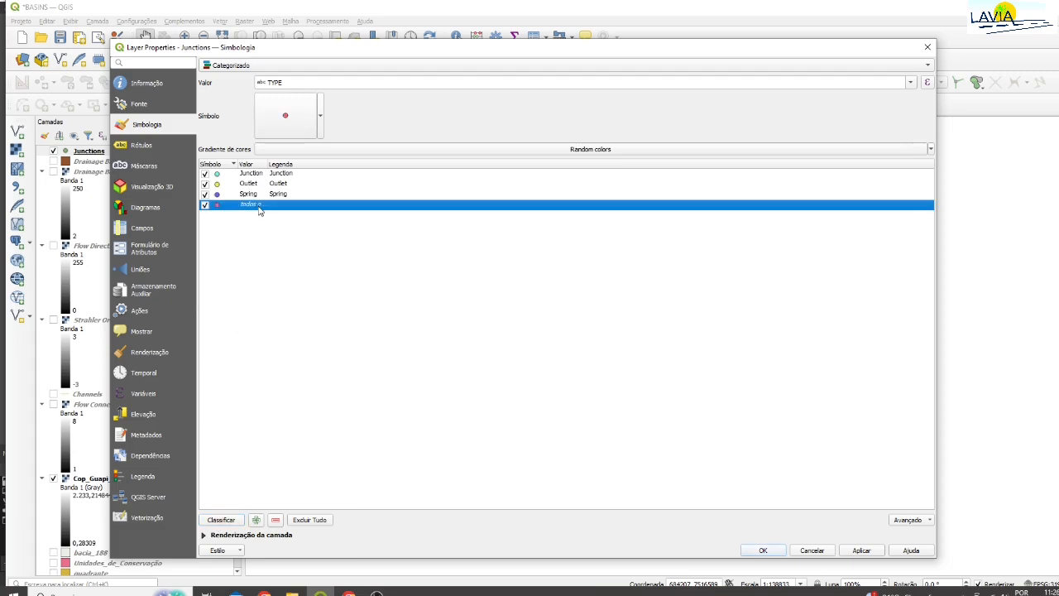
left_click(275, 519)
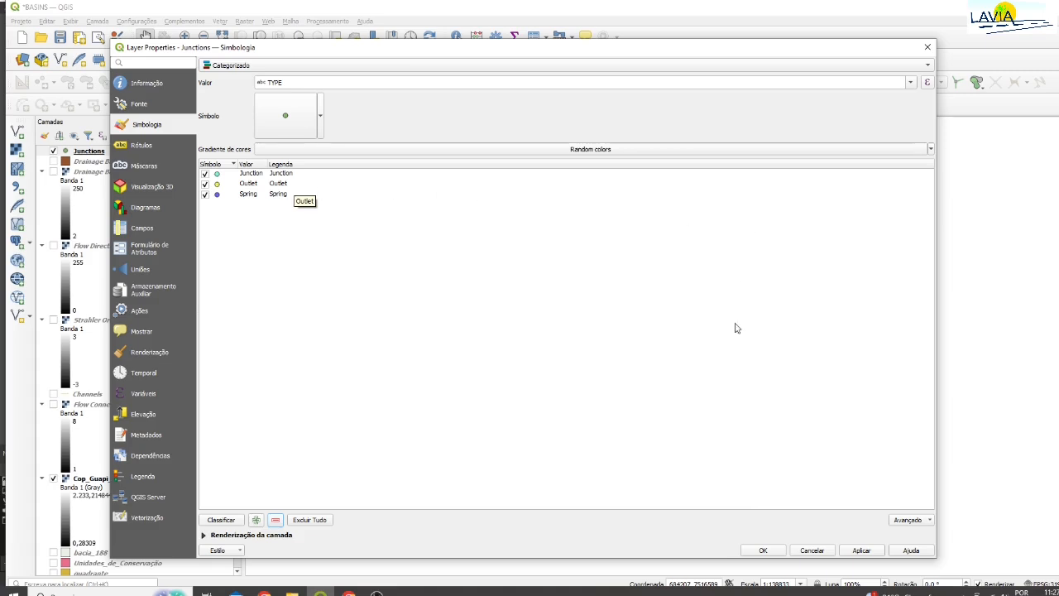
left_click(762, 550)
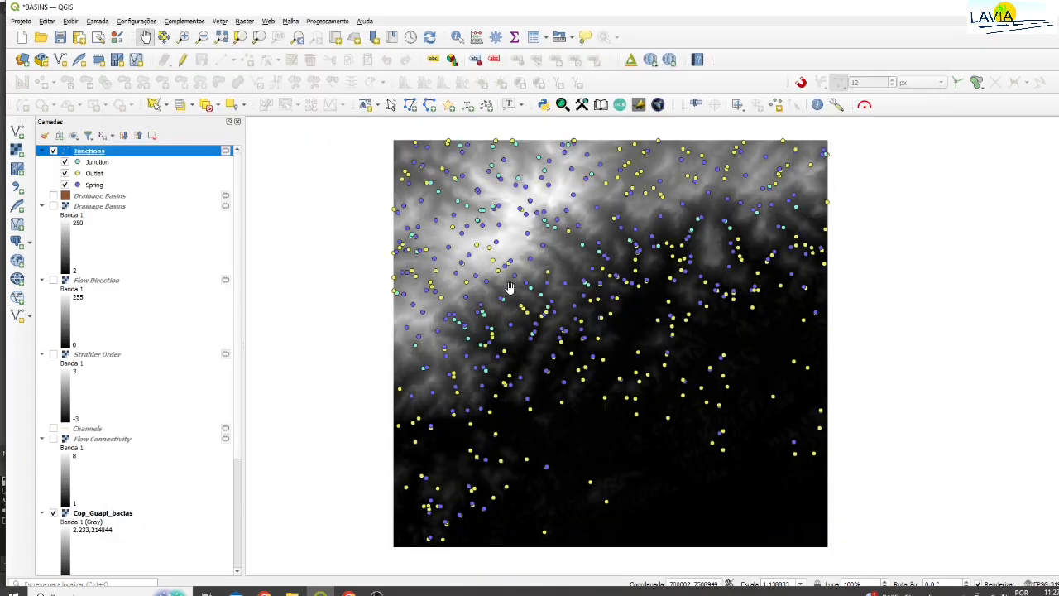
- Change the color of the Outlet category in the Junctions layer to light green
double_click(77, 174)
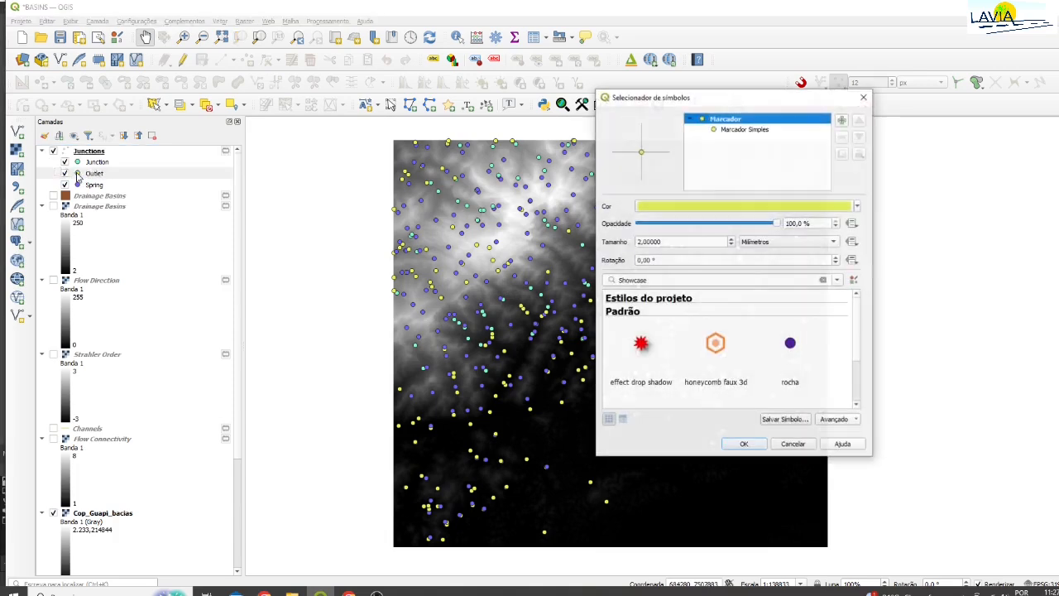
left_click(858, 207)
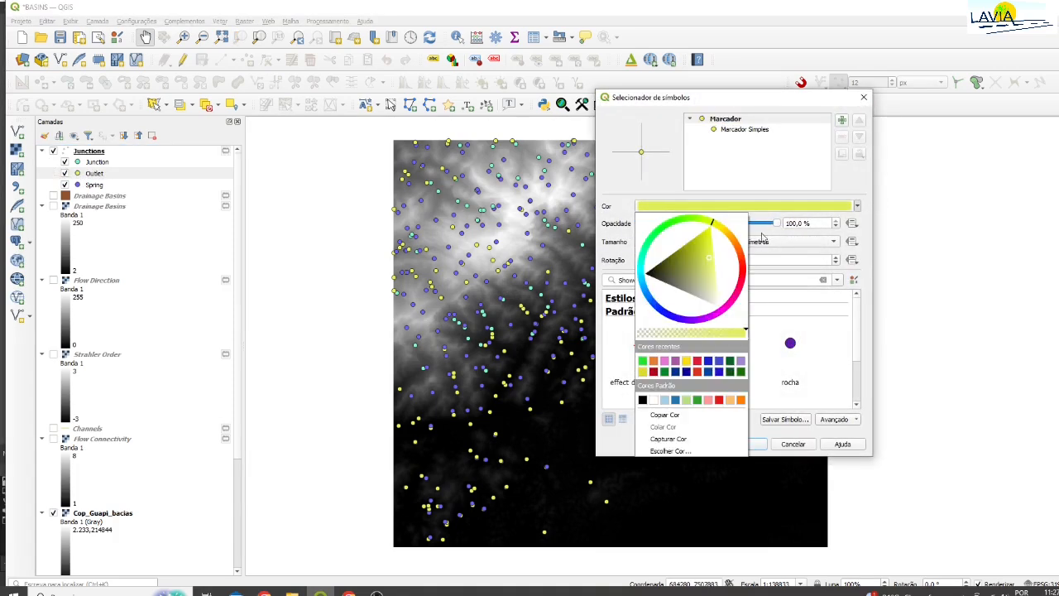
left_click(669, 227)
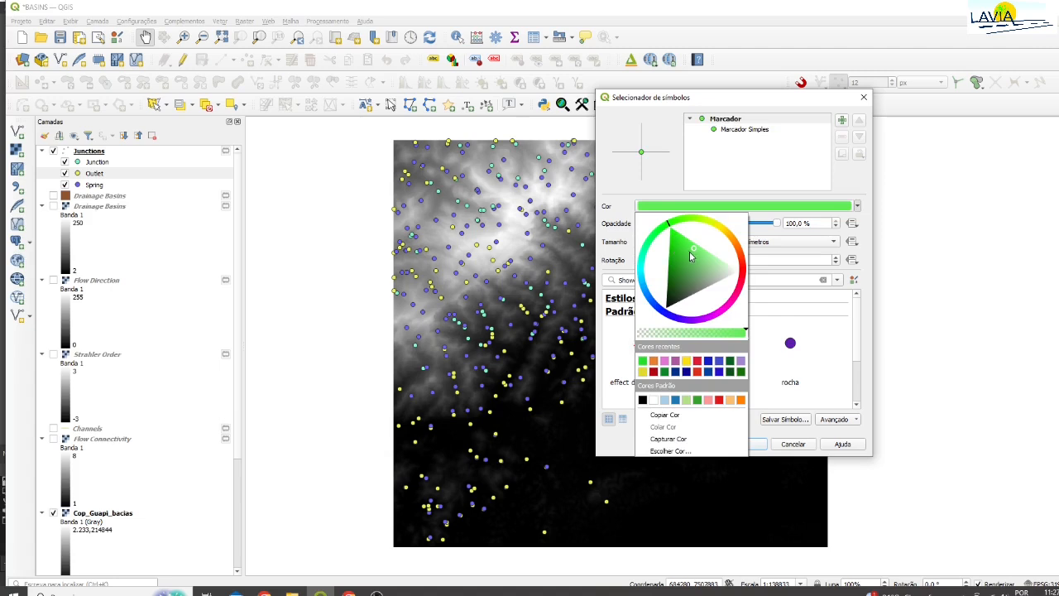
left_click(691, 256)
left_click(686, 263)
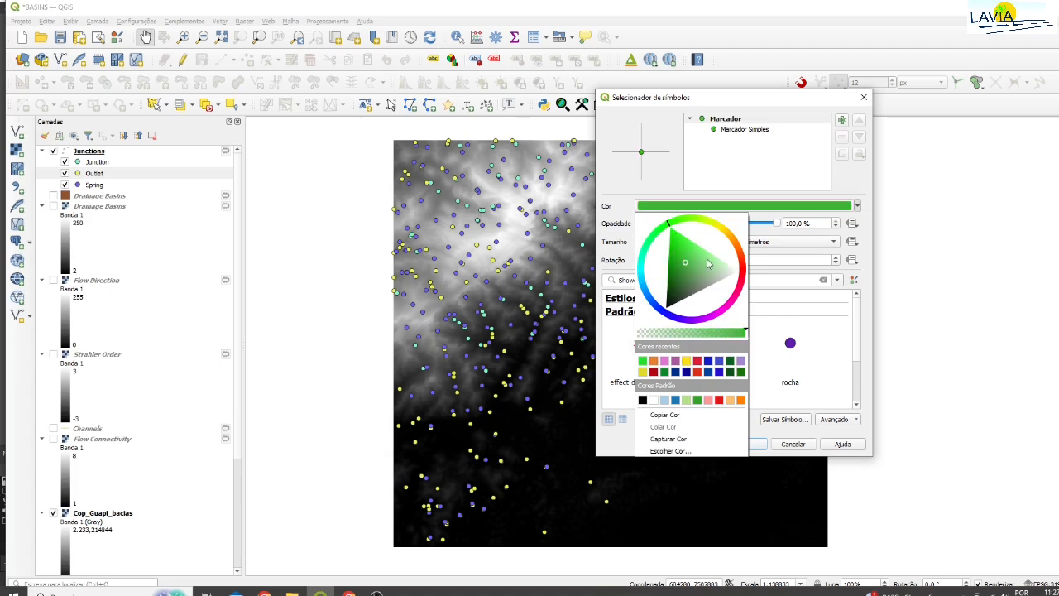
left_click(684, 221)
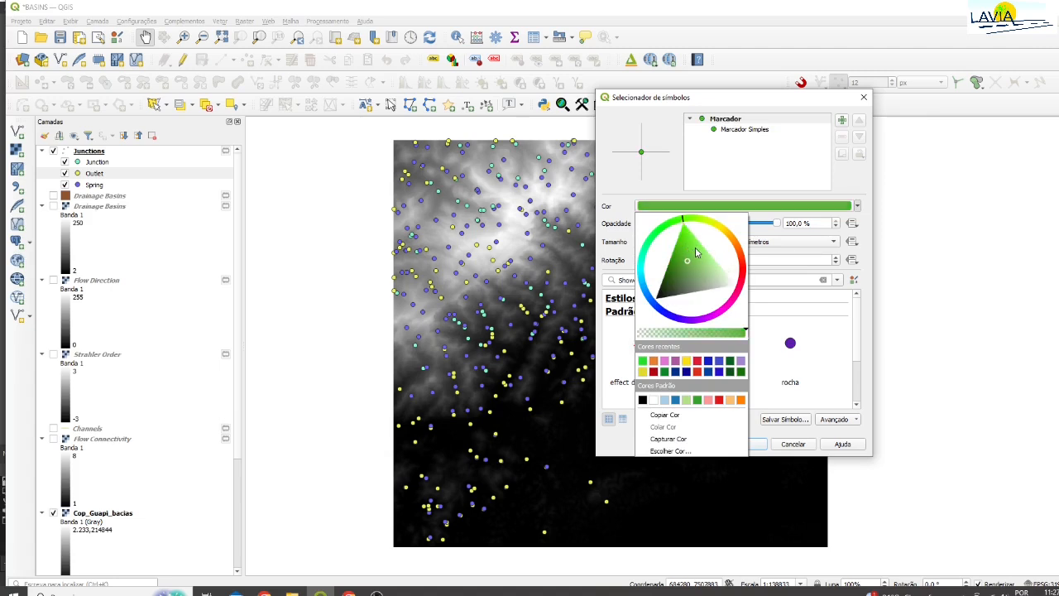
left_click(695, 248)
left_click(753, 443)
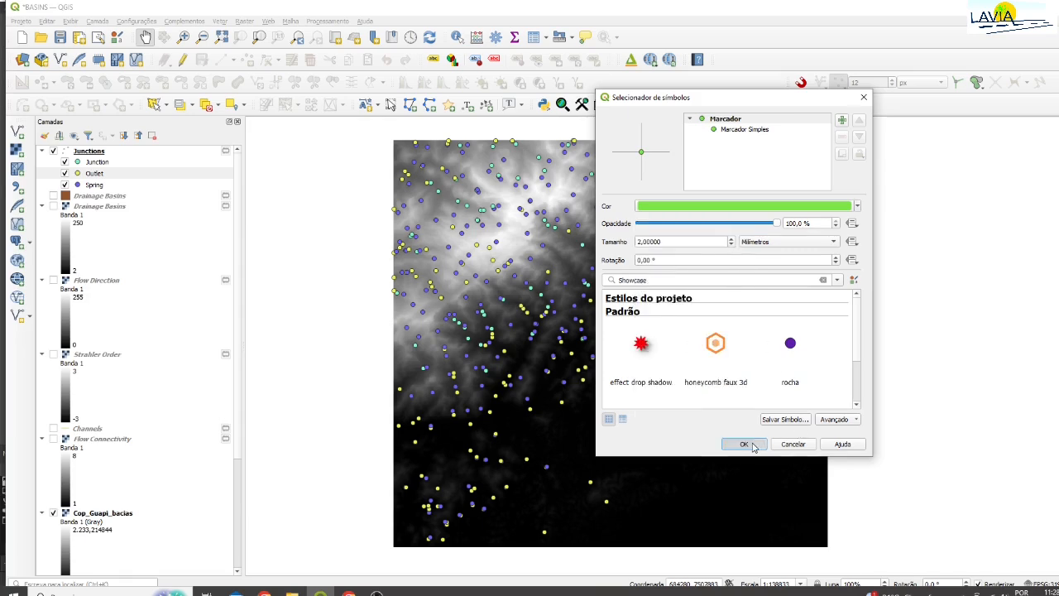
left_click(753, 444)
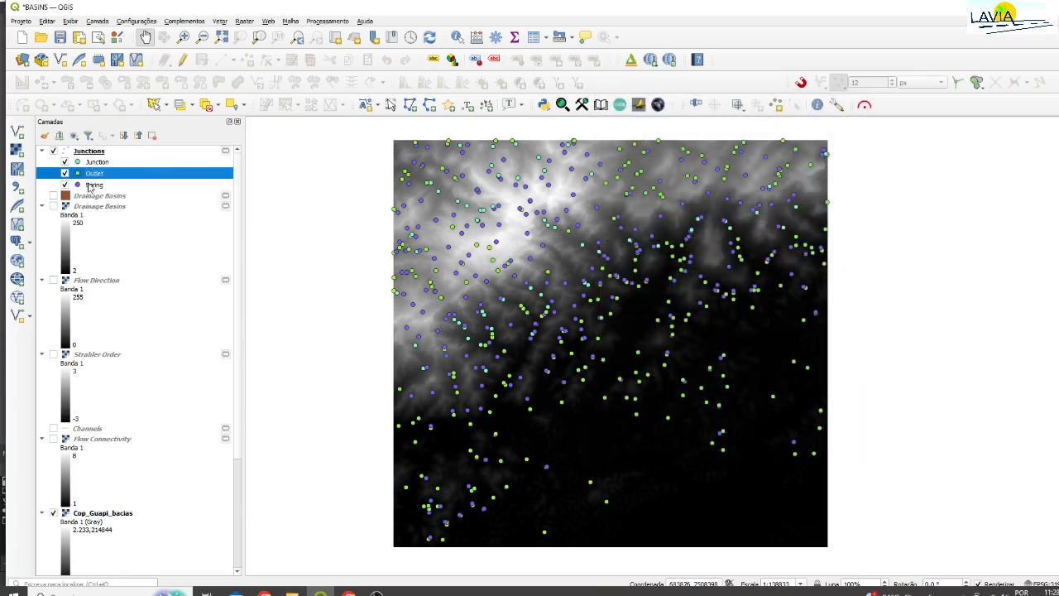
- Change the color of the Spring category in the Junctions layer to bright yellow
double_click(78, 186)
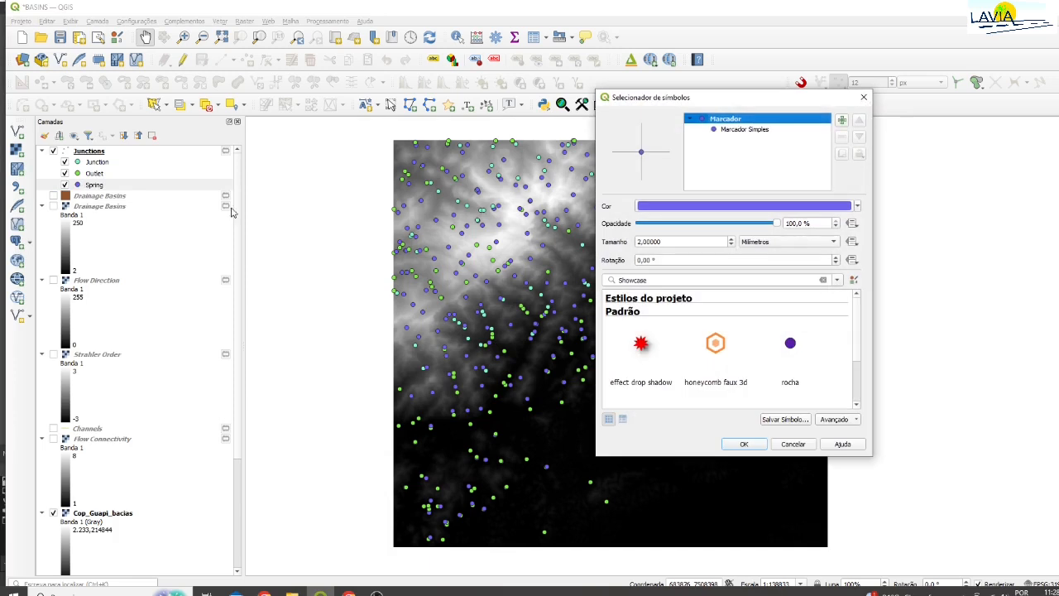
left_click(857, 205)
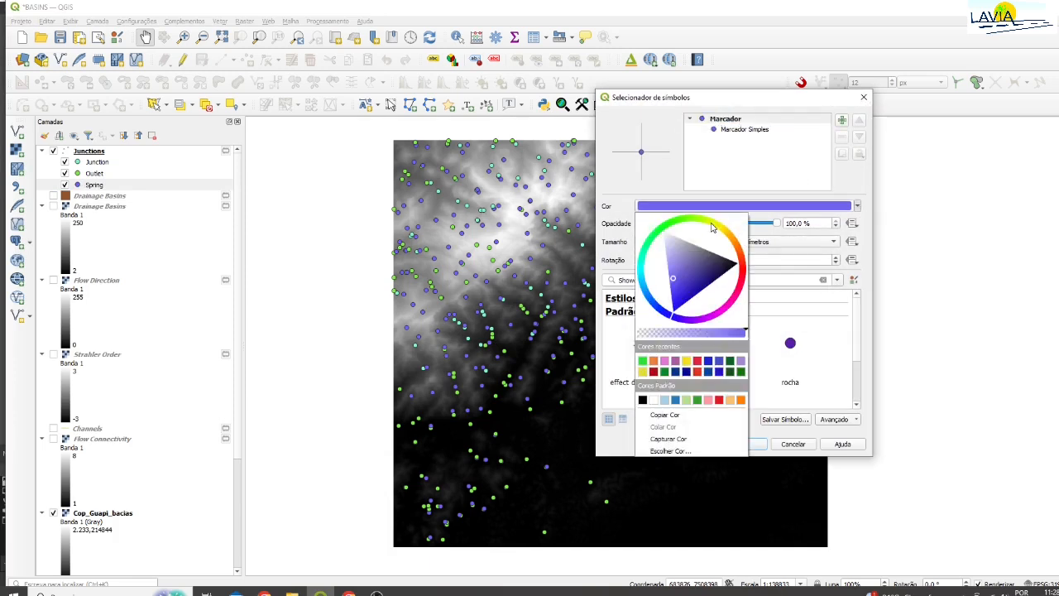
left_click(712, 227)
left_click(717, 231)
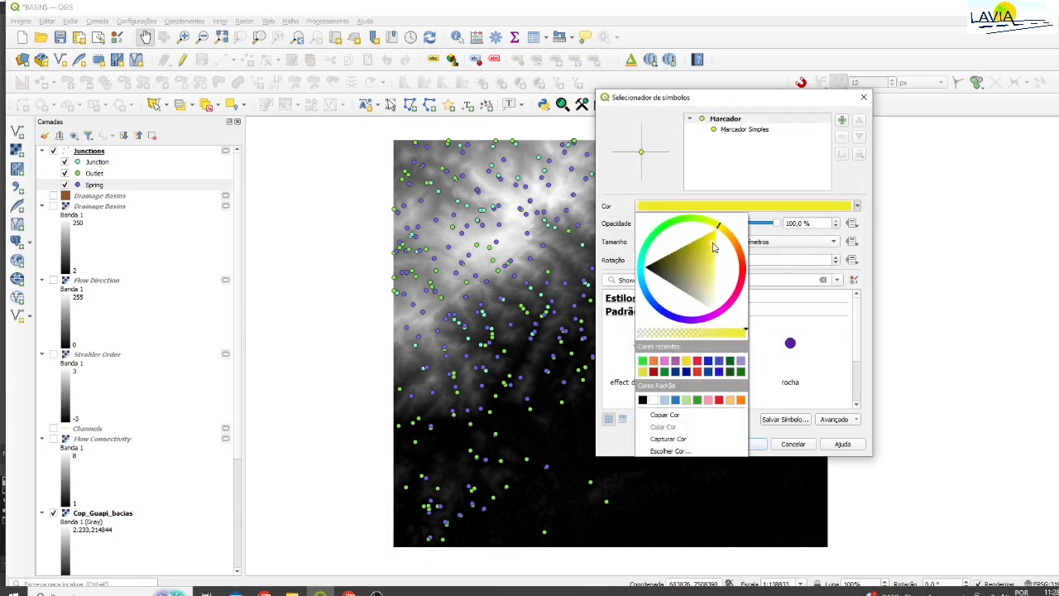
left_click(766, 445)
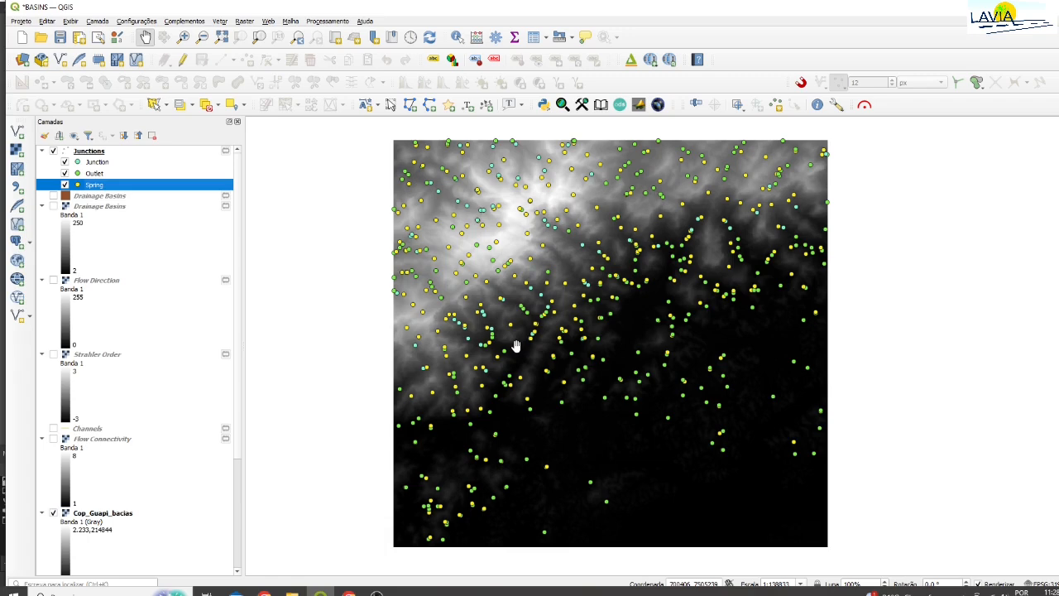
- Show the Channels layer together with the junction points over the elevation raster and inspect the drainage lines up close
left_click_drag(517, 345, 396, 290)
left_click_drag(582, 306, 693, 373)
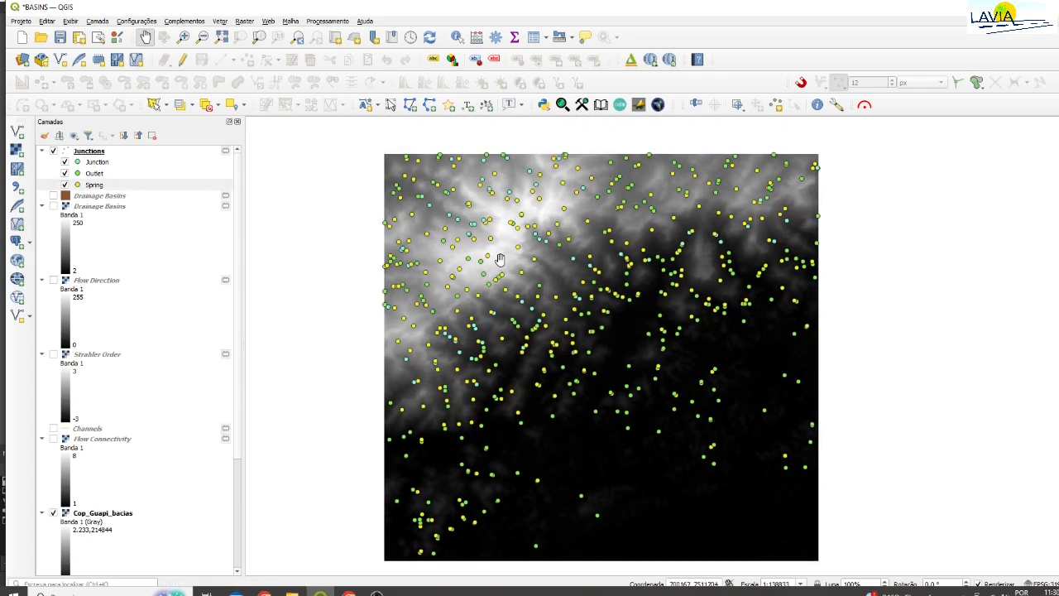
left_click(53, 428)
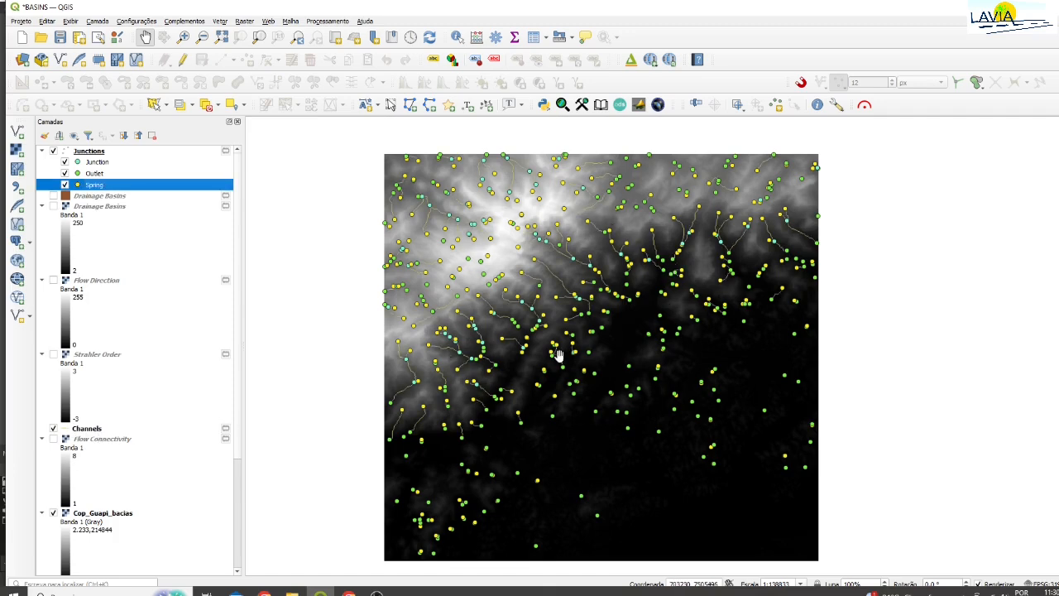
scroll(559, 354, "up", 1)
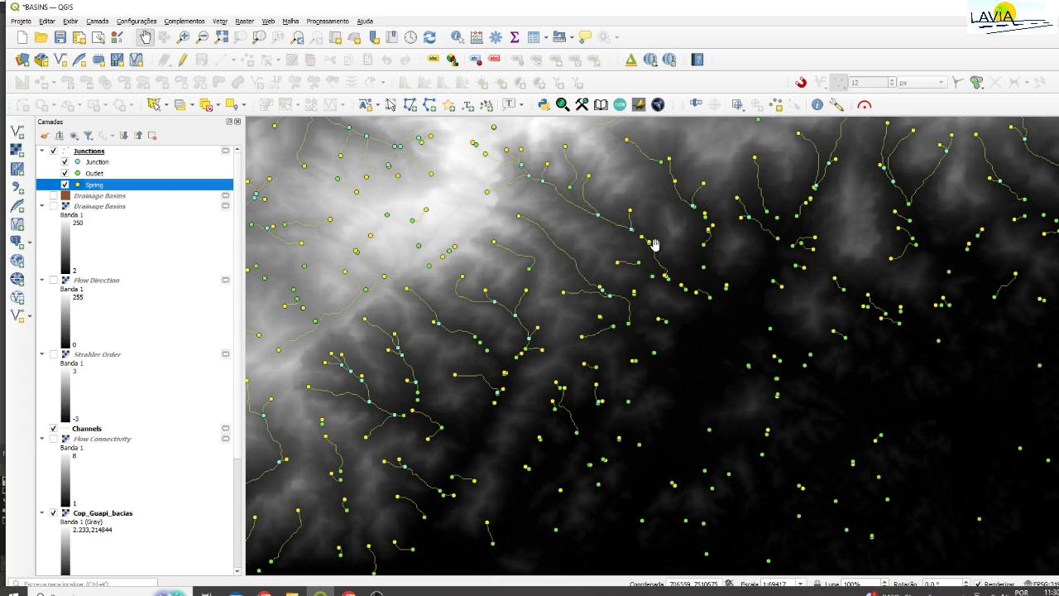
scroll(535, 177, "down", 1)
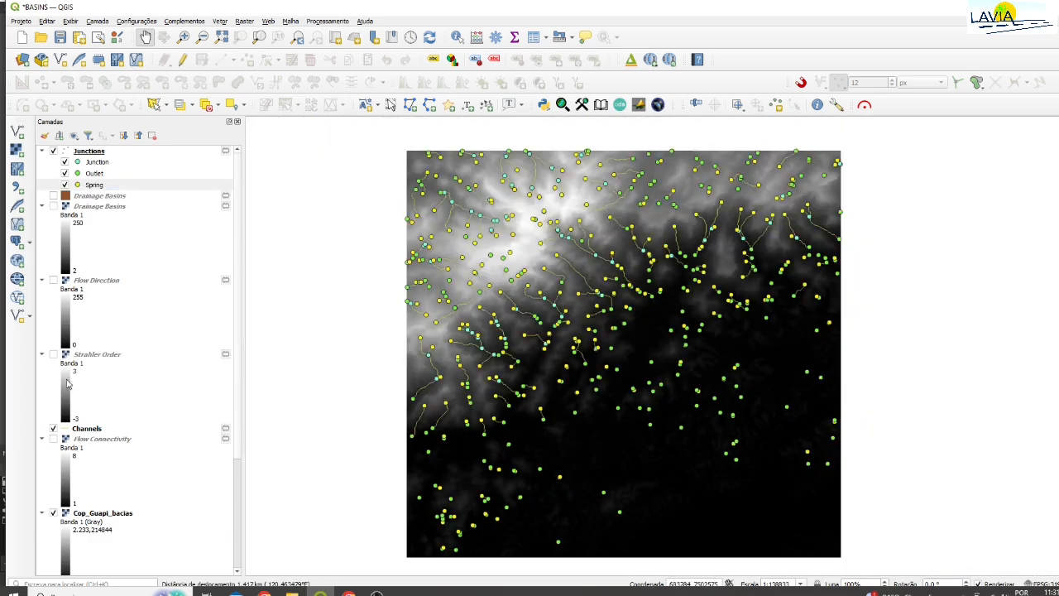
- Set the Channels layer's symbology to categorized by the ORDER field with random colors and classify its values
left_click(82, 431)
double_click(82, 431)
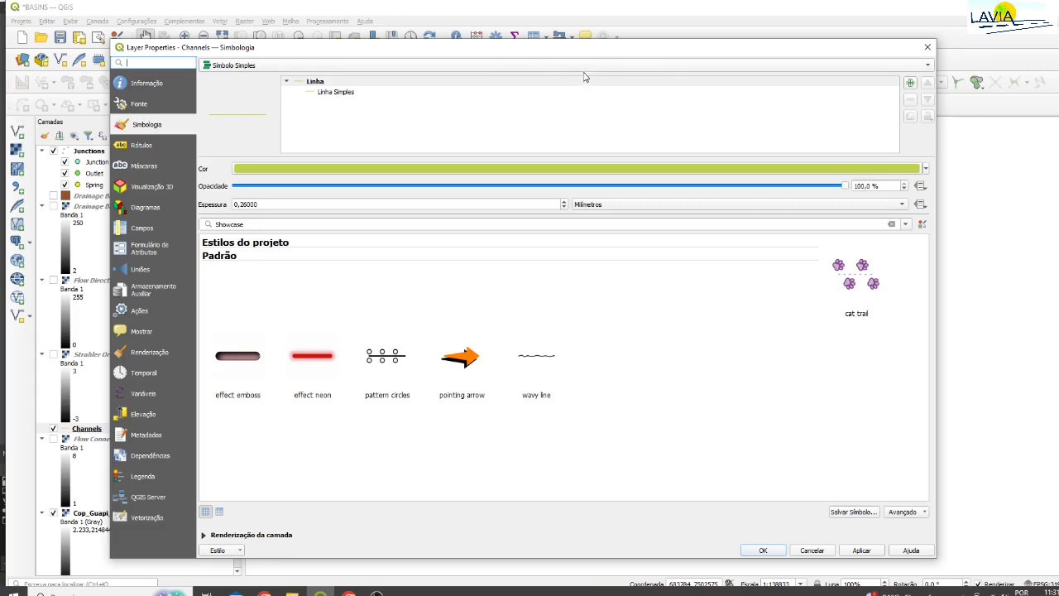
left_click(928, 65)
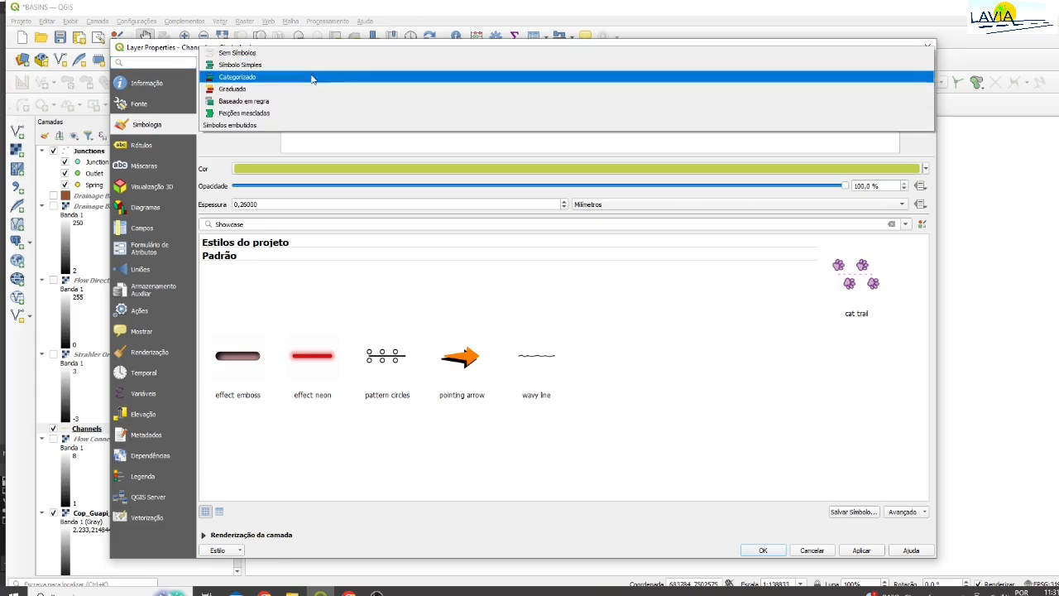
left_click(238, 74)
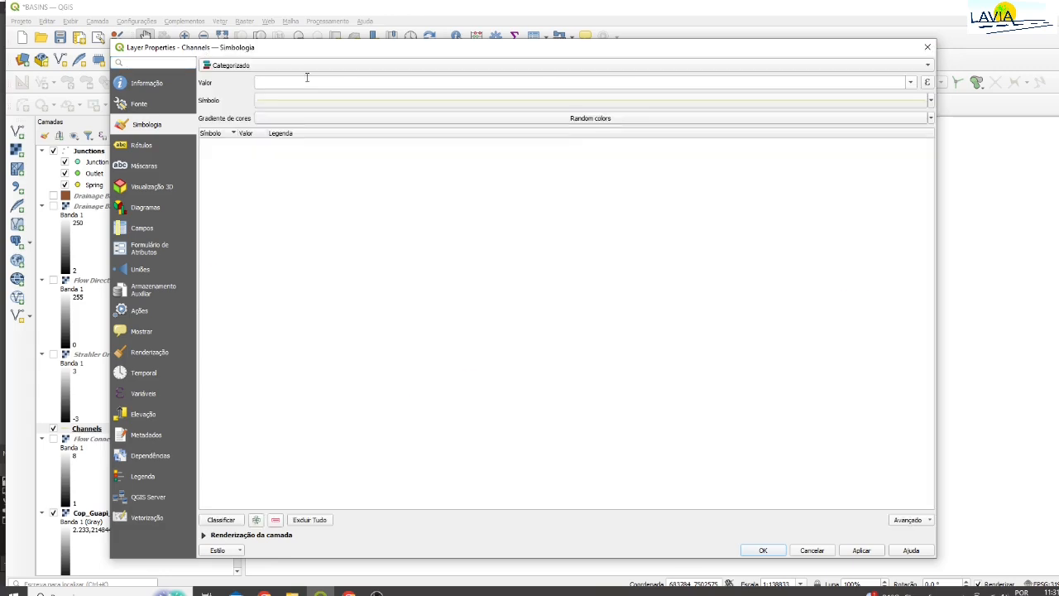
left_click(910, 83)
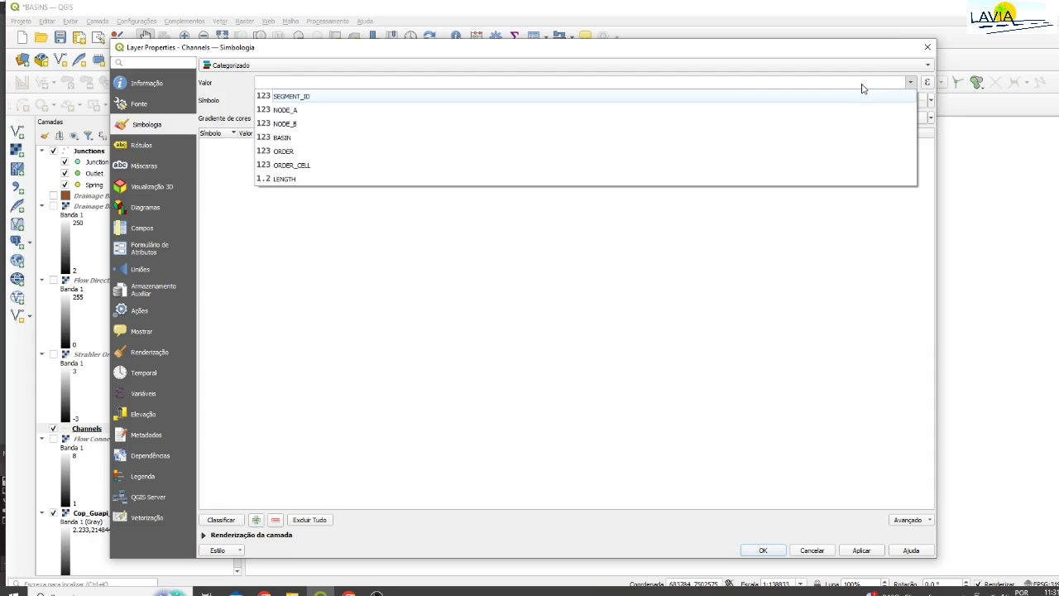
left_click(299, 152)
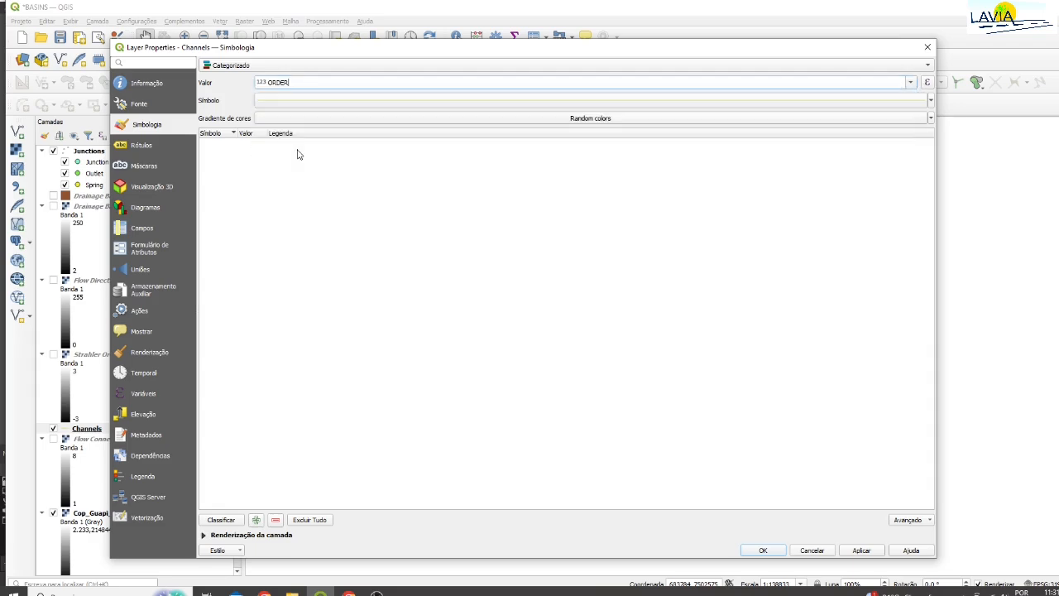
left_click(222, 520)
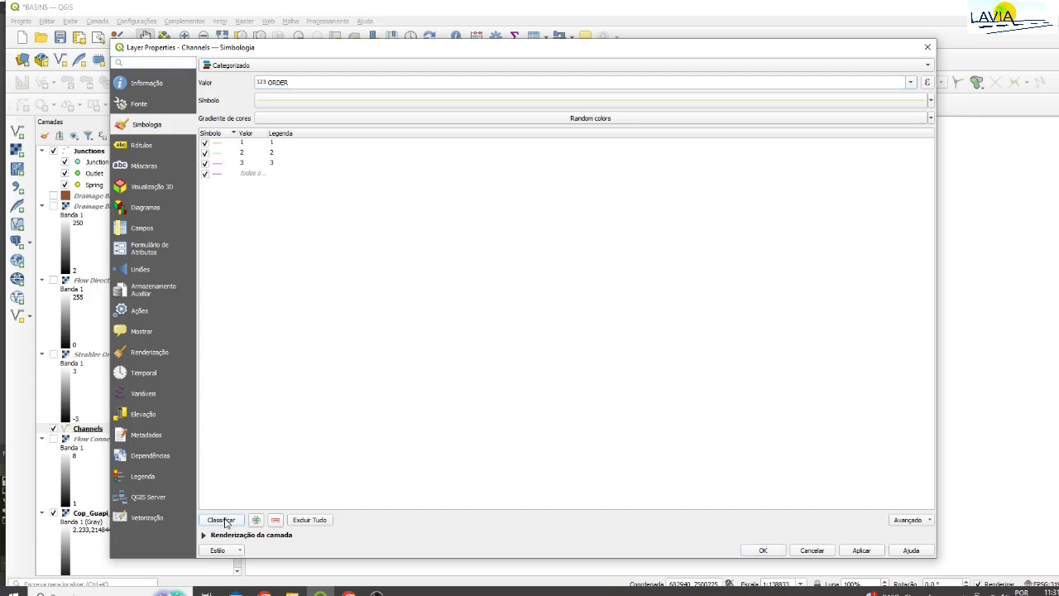
- Delete the catch-all category for all other values from the Channels symbology and accept the layer properties
left_click(251, 175)
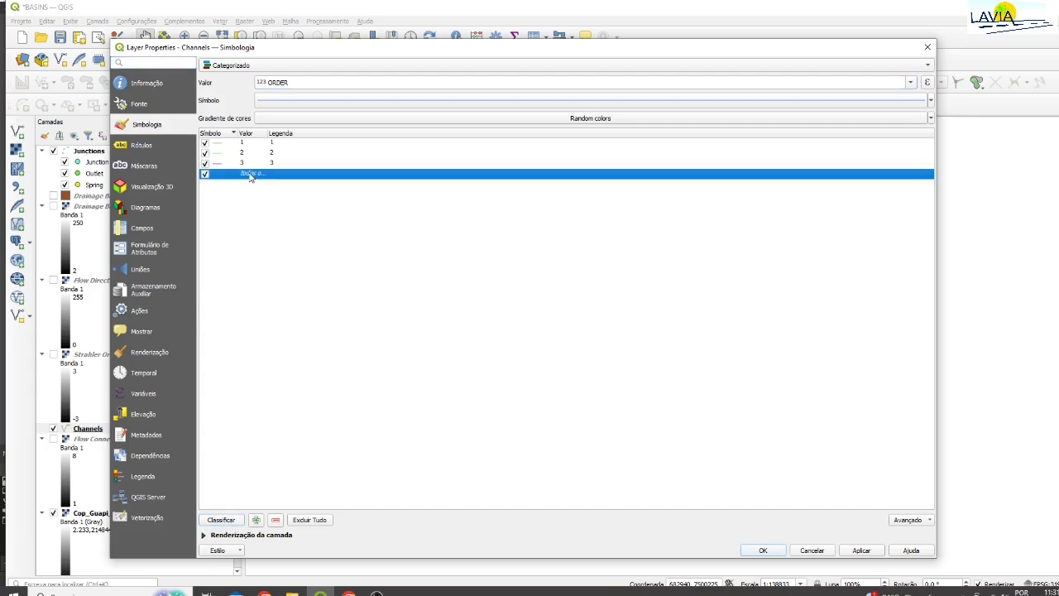
left_click(277, 522)
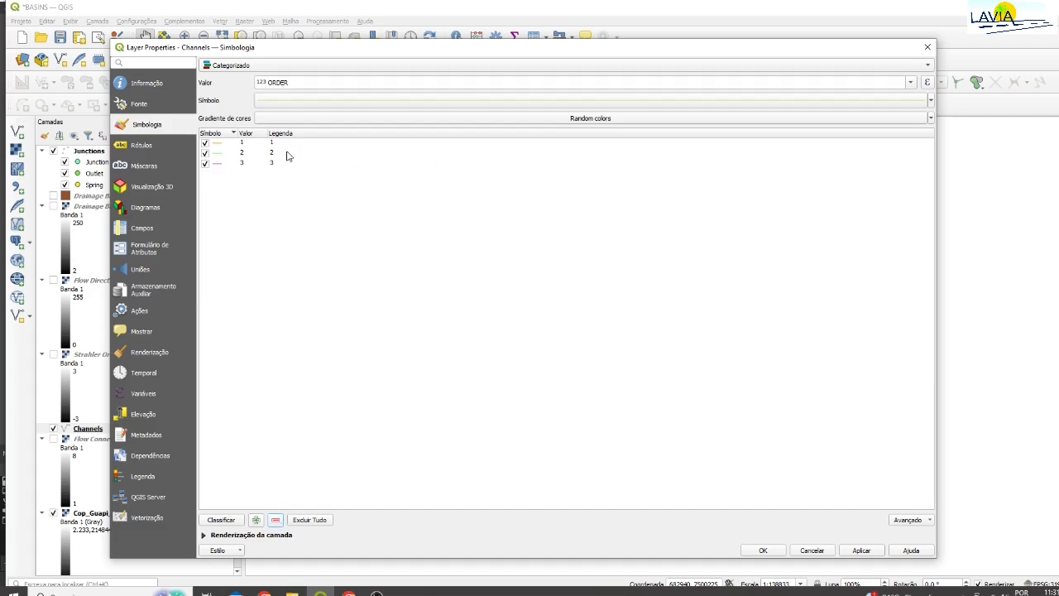
left_click(762, 549)
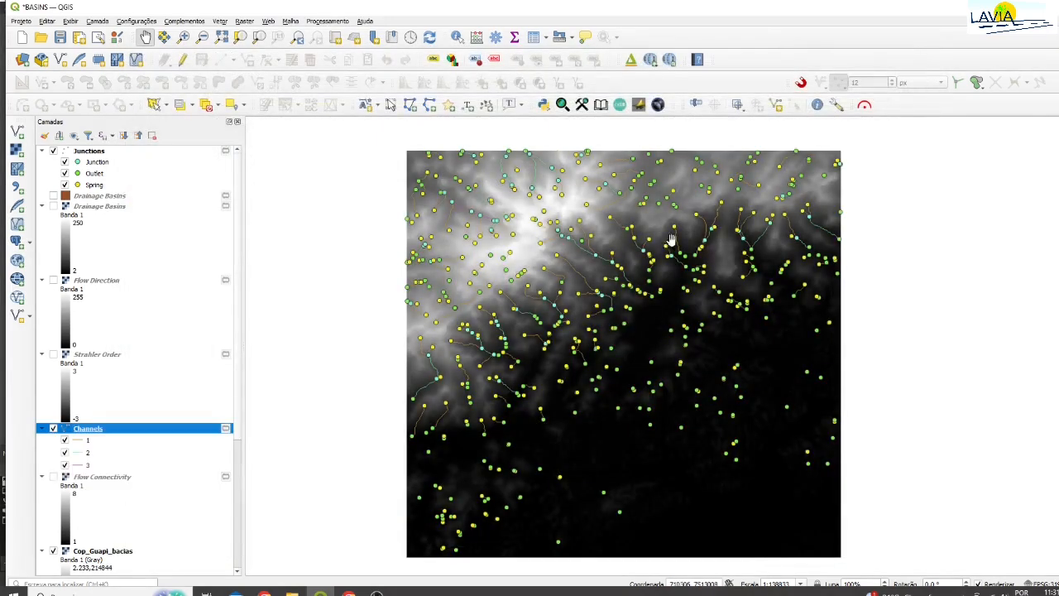
- Increase the line thickness of the order 1 category in the Channels layer's symbology
scroll(650, 272, "up", 2)
left_click_drag(580, 276, 630, 324)
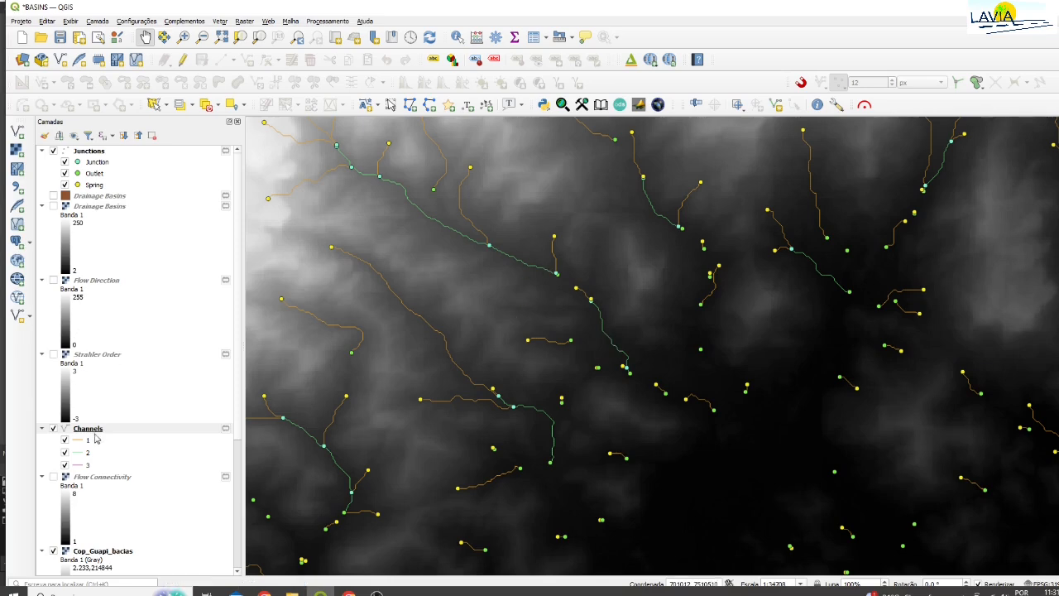
left_click(86, 431)
double_click(88, 430)
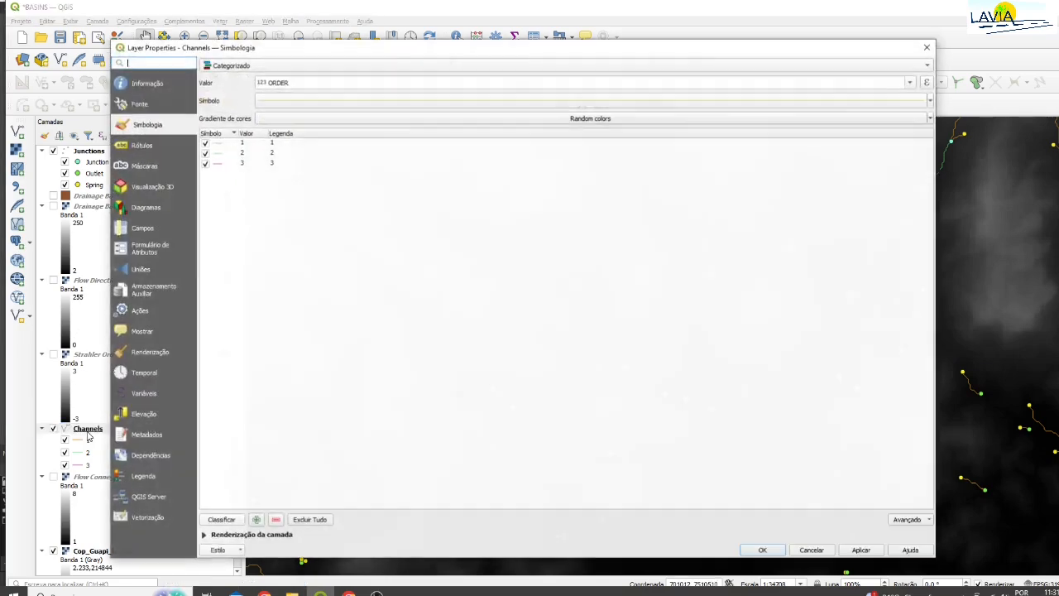
double_click(220, 147)
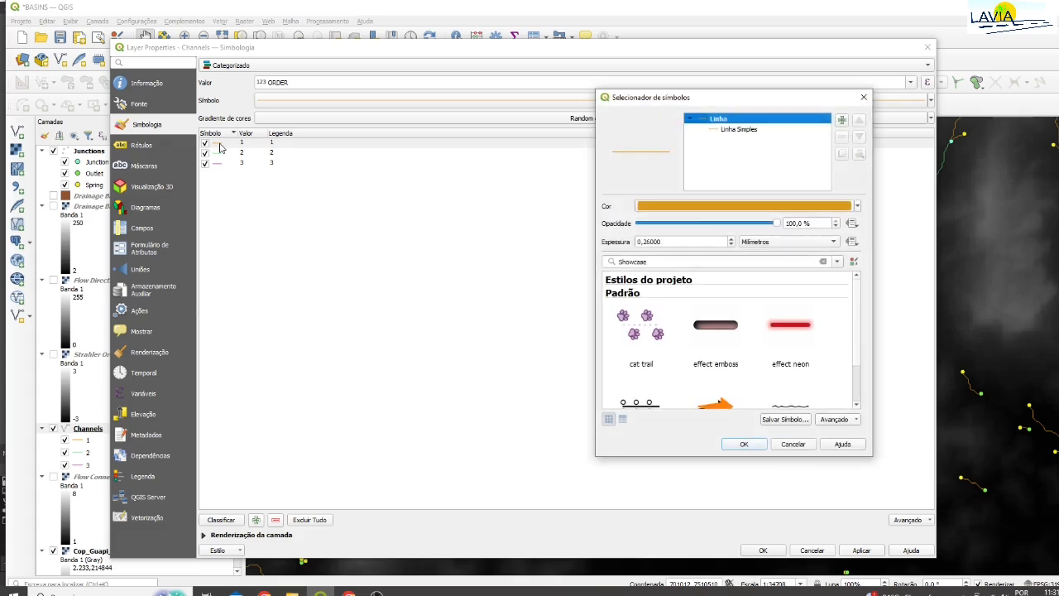
left_click(650, 241)
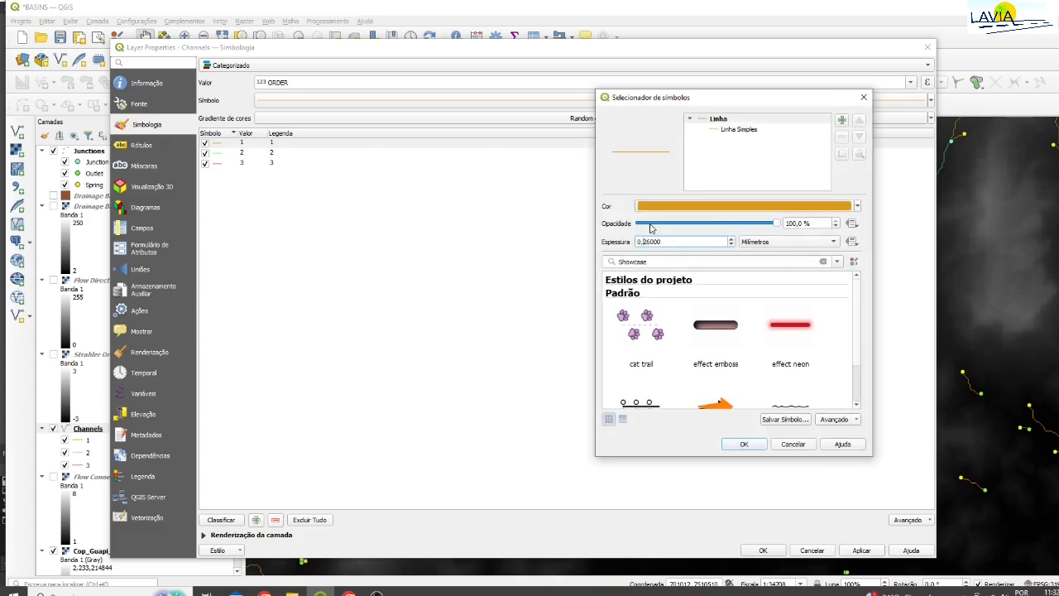
key("Delete")
key("Delete")
left_click(744, 444)
- Set the line thickness of the order 2 channels category to 0.6 mm
double_click(217, 153)
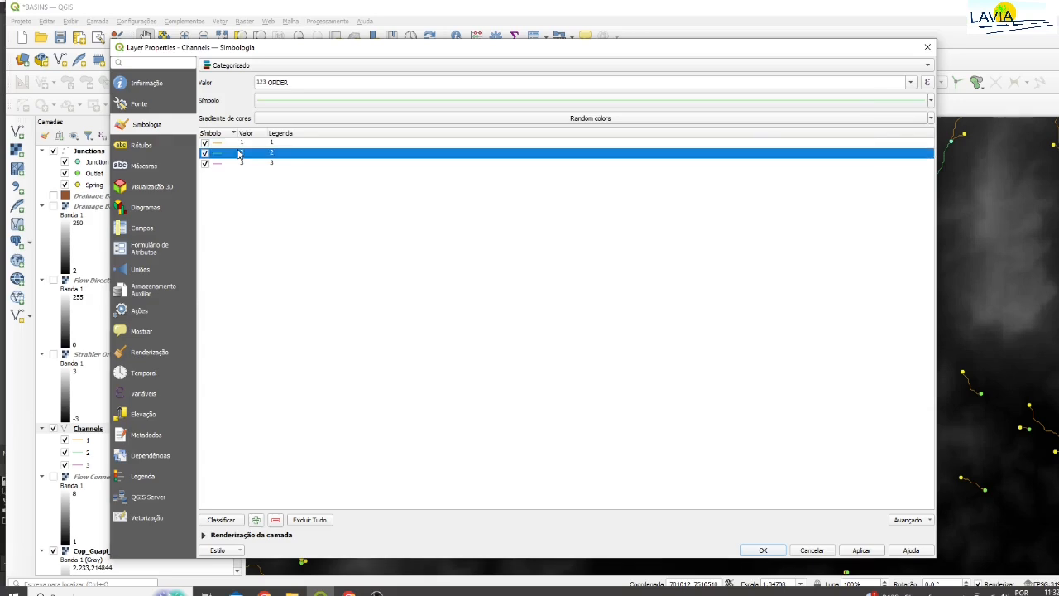
left_click(644, 242)
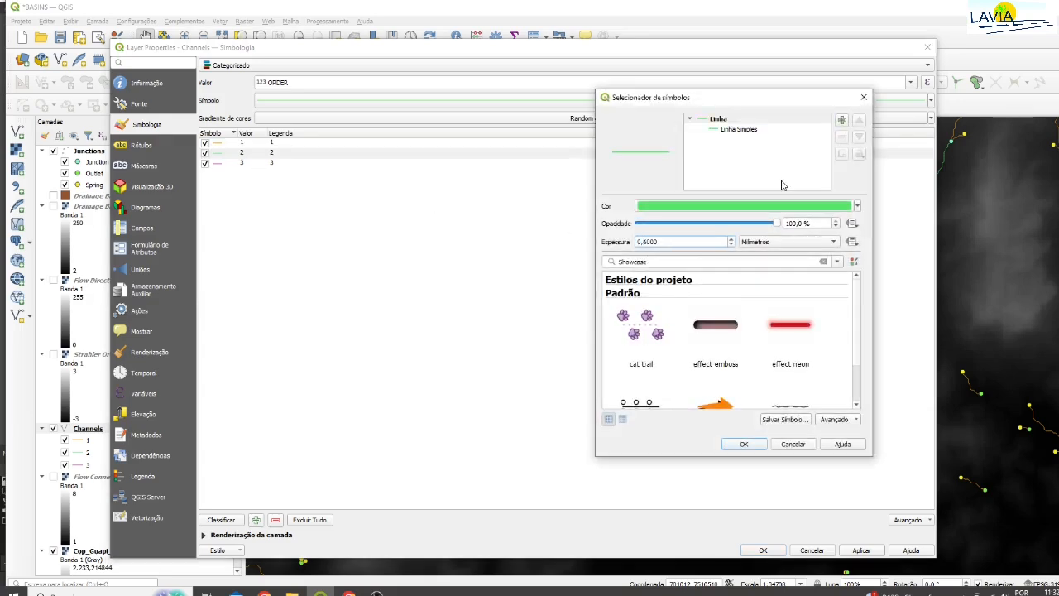
left_click(744, 444)
- Set the line thickness of the order 3 channels category to 0.3 mm, accept the layer properties and review the restyled network
left_click(235, 166)
double_click(234, 164)
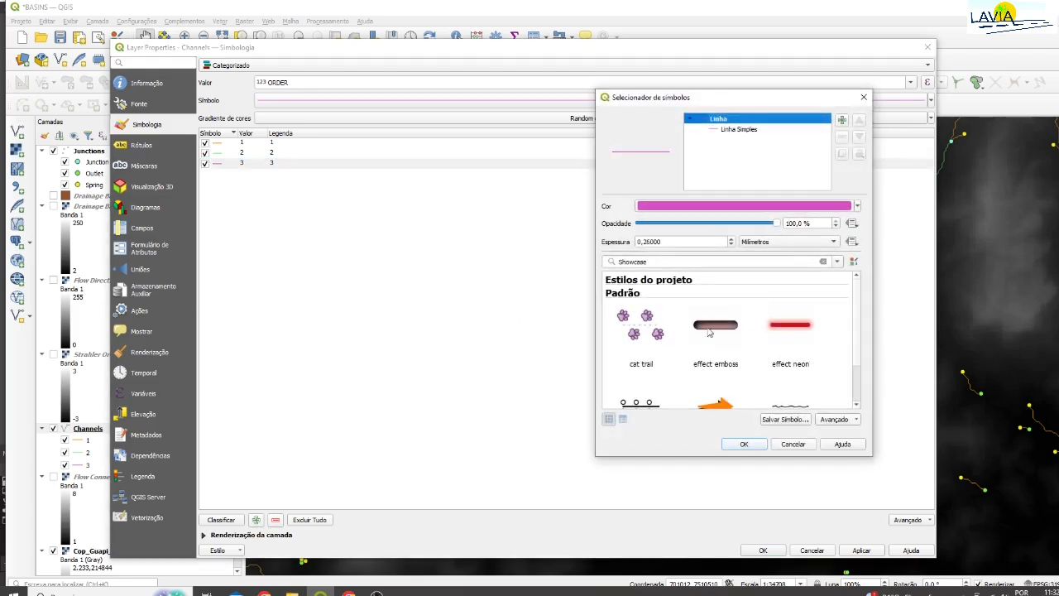
left_click(646, 241)
key("BackSpace")
key("BackSpace")
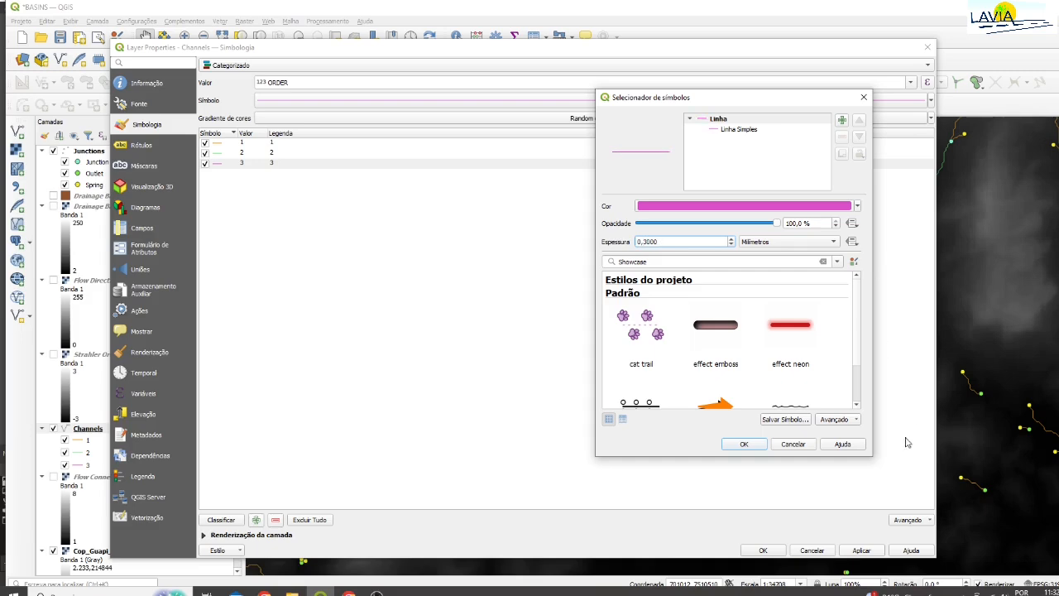
left_click(743, 444)
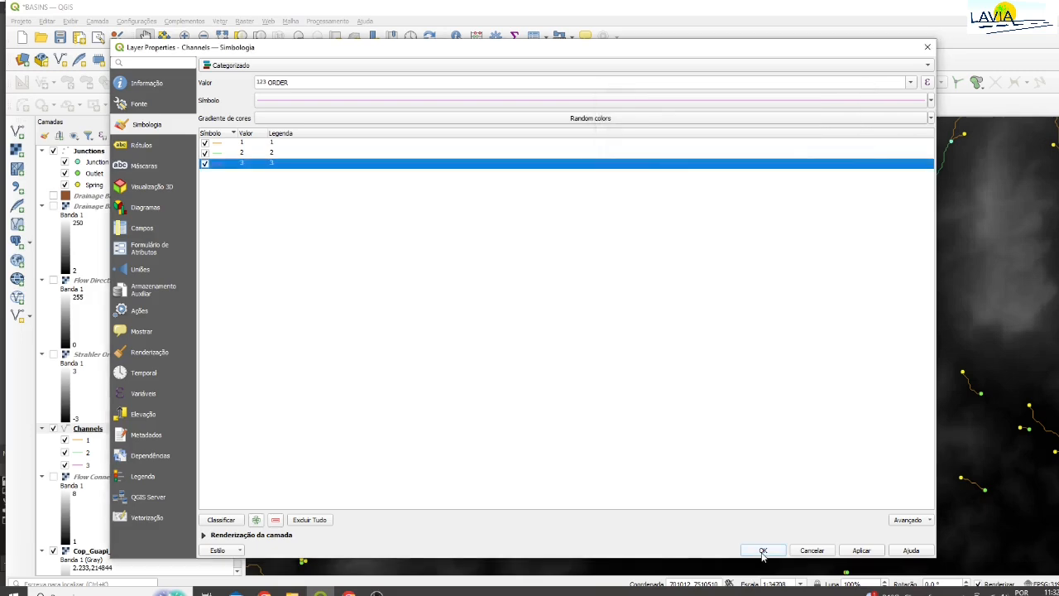
left_click(763, 550)
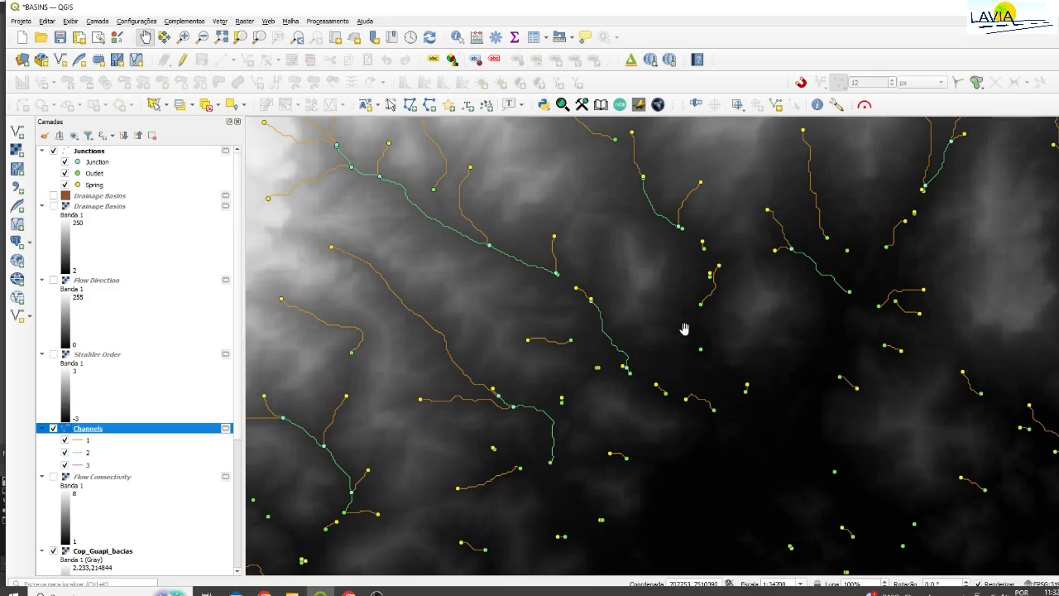
scroll(686, 331, "down", 1)
left_click_drag(758, 265, 794, 339)
left_click_drag(631, 361, 602, 317)
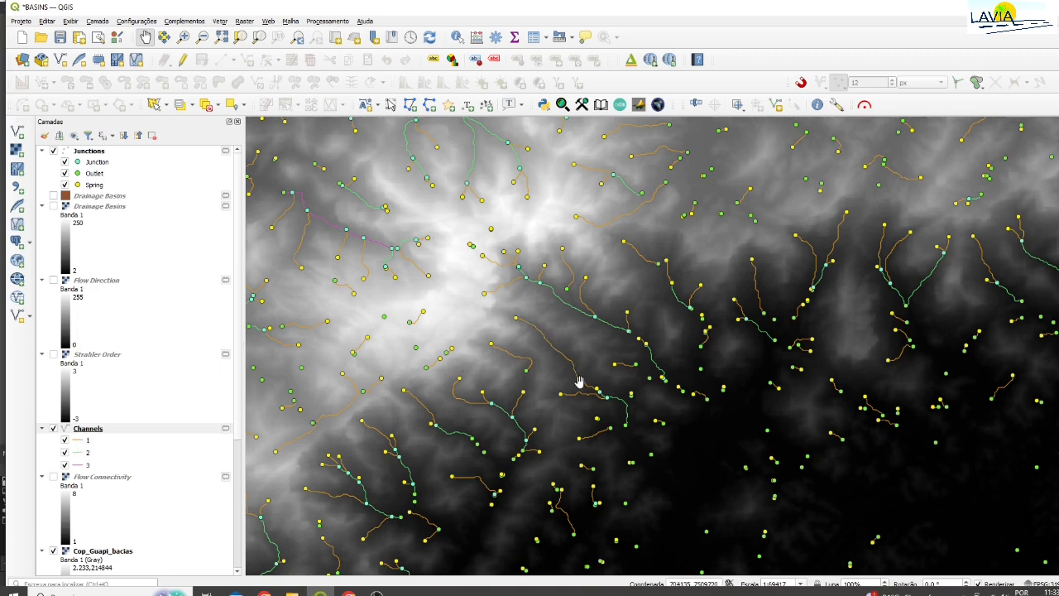
- Set the line thickness of the order 2 category in the Channels layer to 0.32 mm
left_click(79, 451)
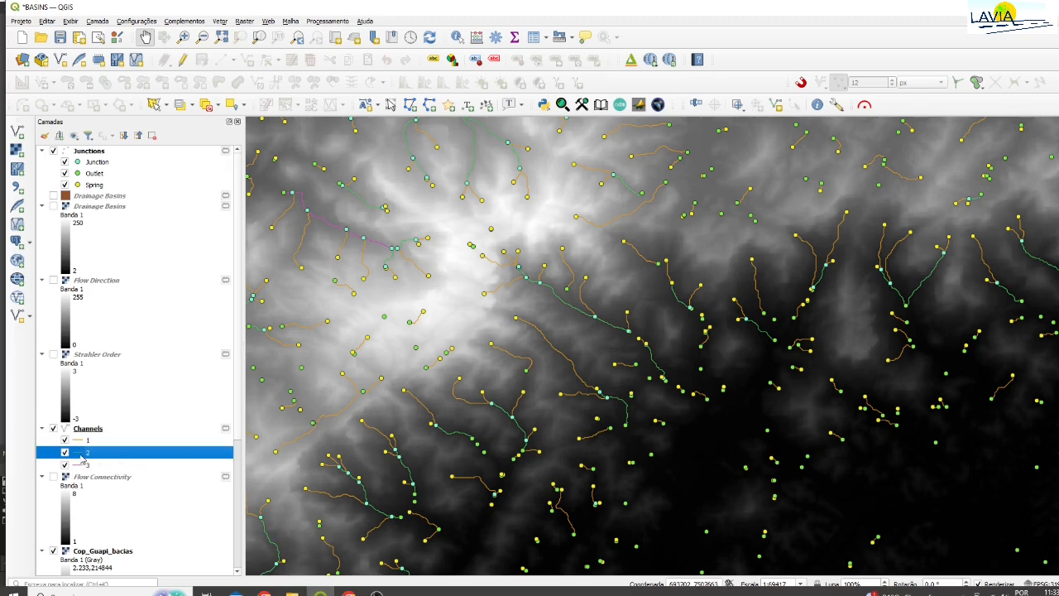
double_click(82, 457)
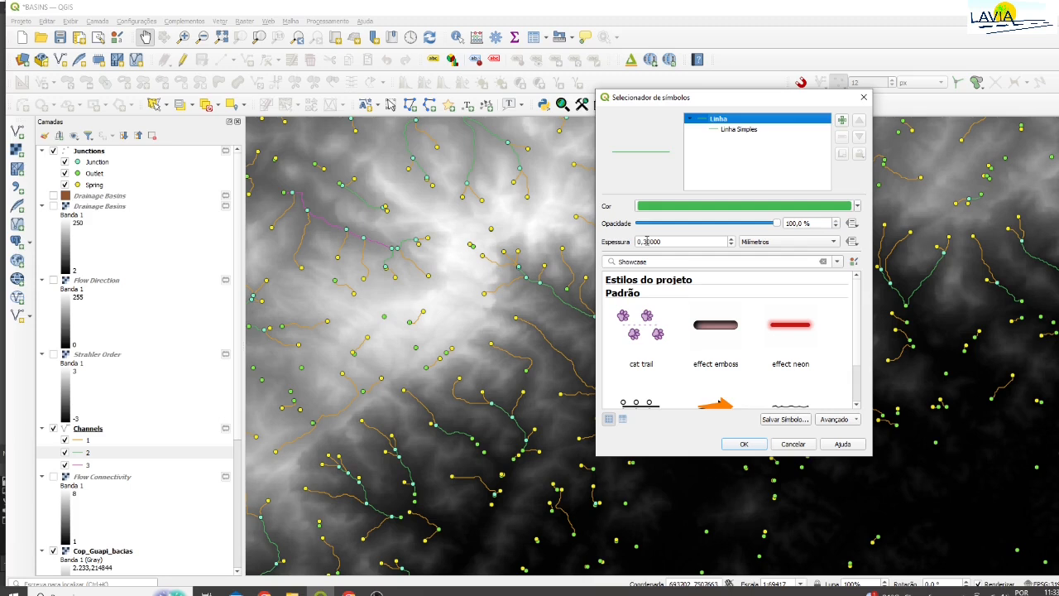
left_click(646, 241)
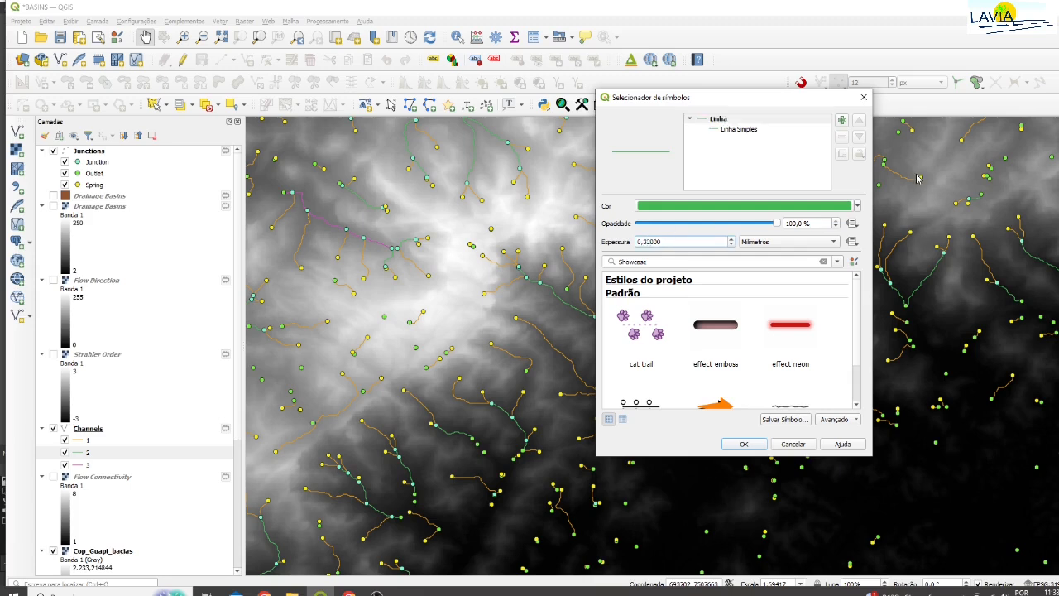
left_click(753, 443)
- Set the order 3 channels' line thickness to 0.32 mm and change their colour to a darker magenta
double_click(87, 464)
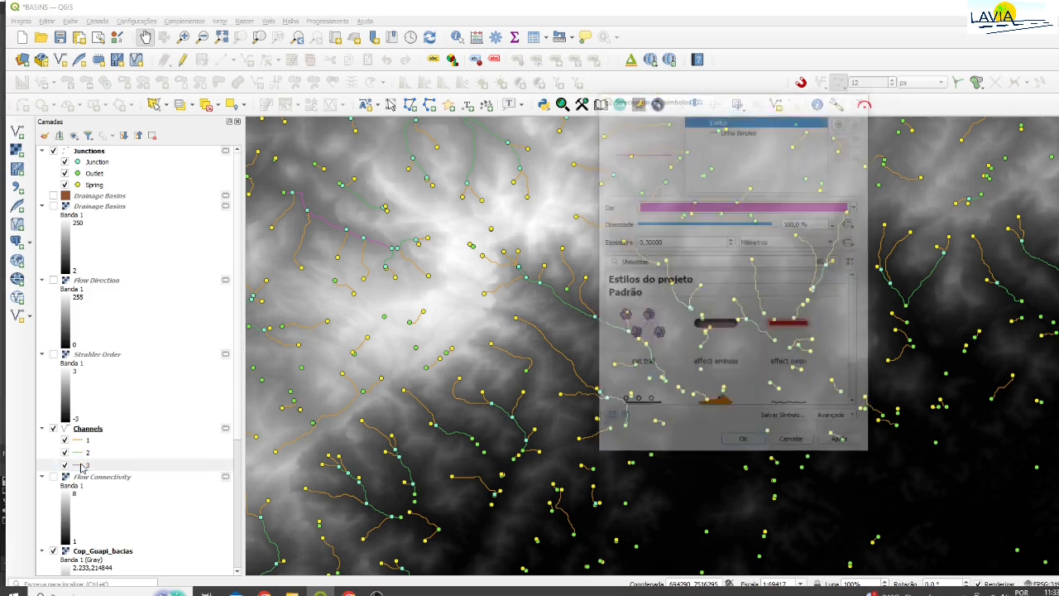
left_click(647, 241)
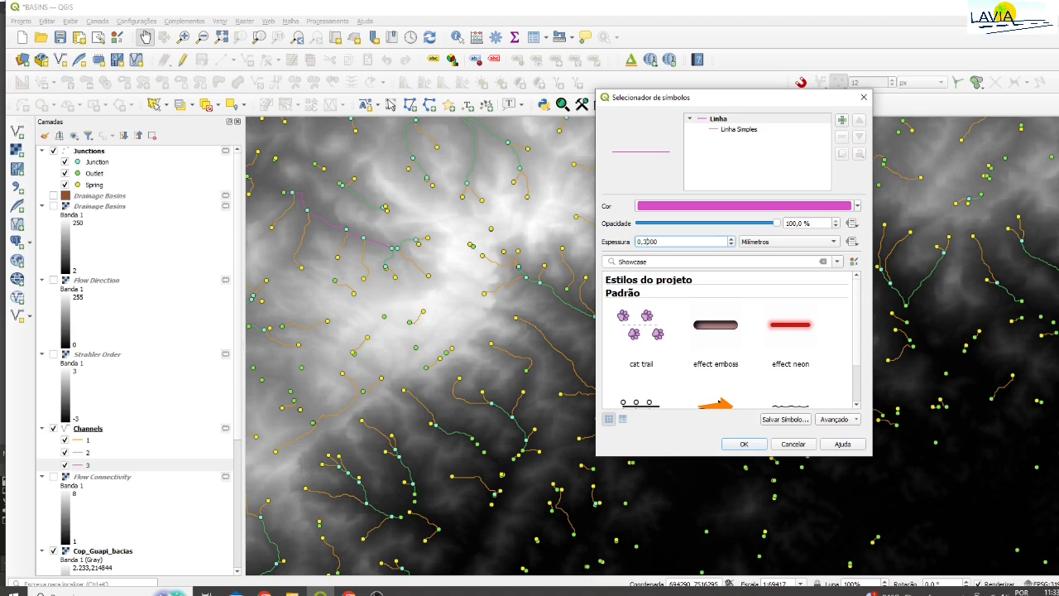
left_click(858, 206)
left_click(706, 288)
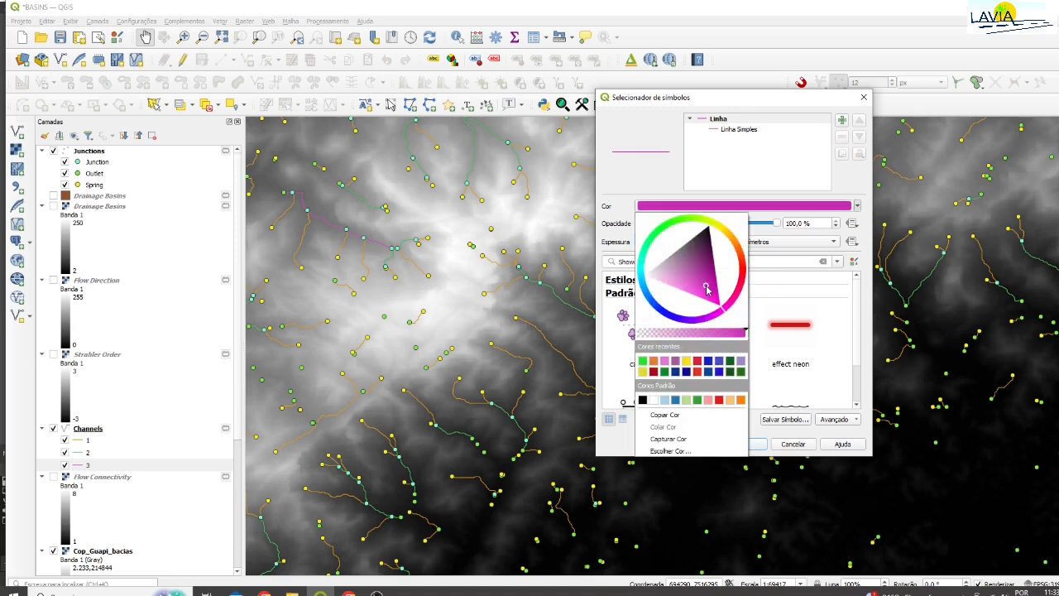
left_click(763, 441)
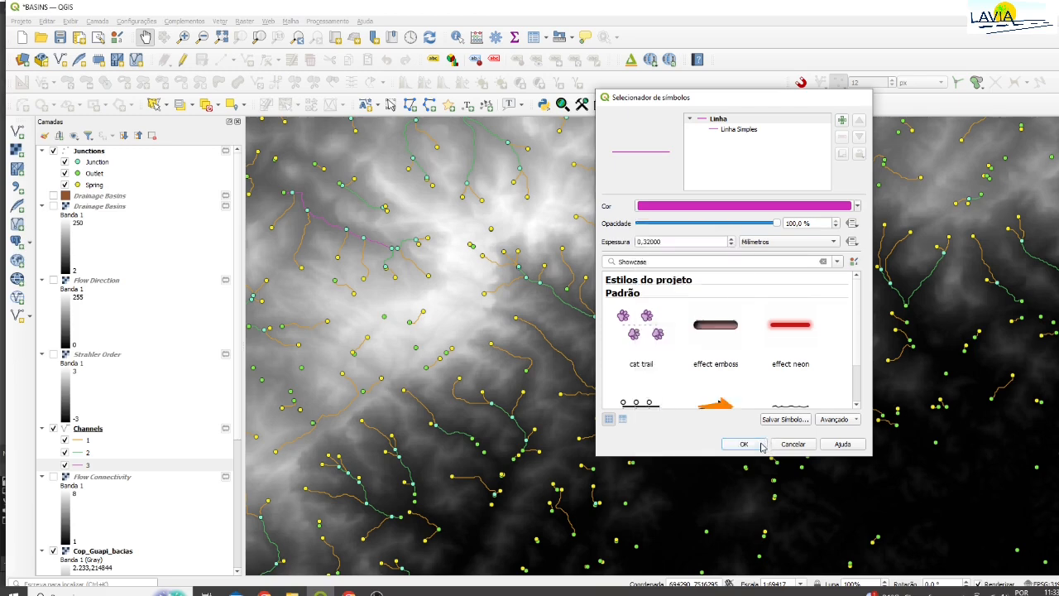
left_click(760, 442)
- Hide the order 1 and order 2 channels and examine the order 3 channel against the elevation raster
scroll(728, 372, "down", 1)
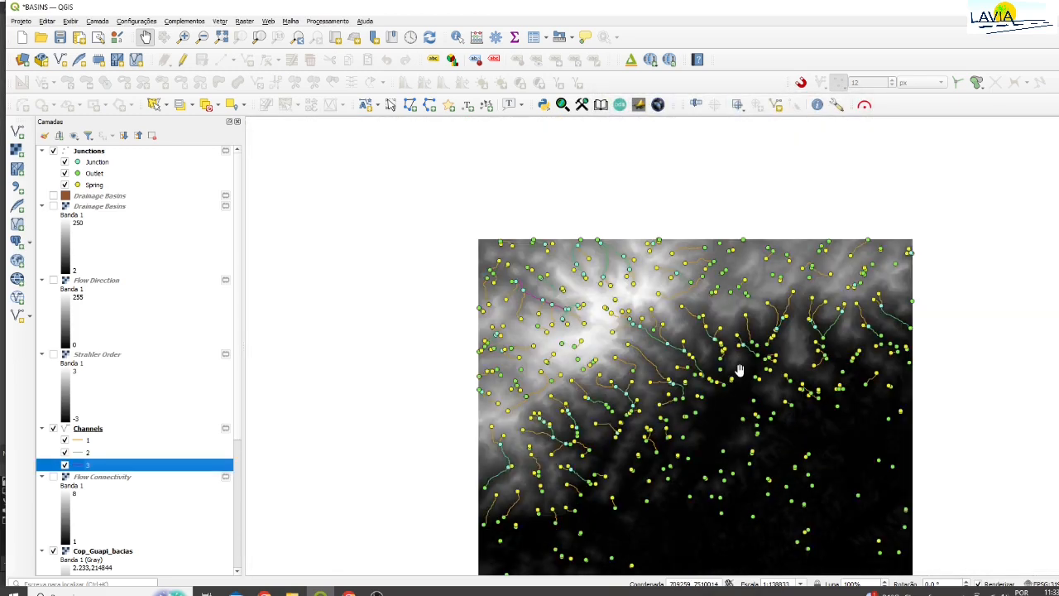
left_click_drag(722, 399, 650, 286)
left_click_drag(701, 242, 702, 256)
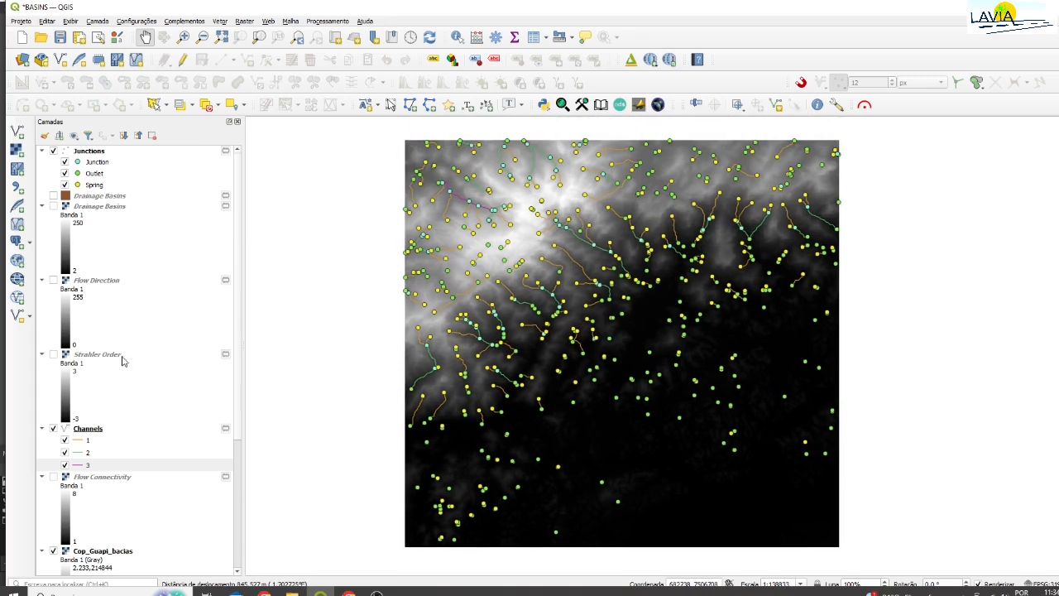
left_click(53, 429)
left_click(64, 441)
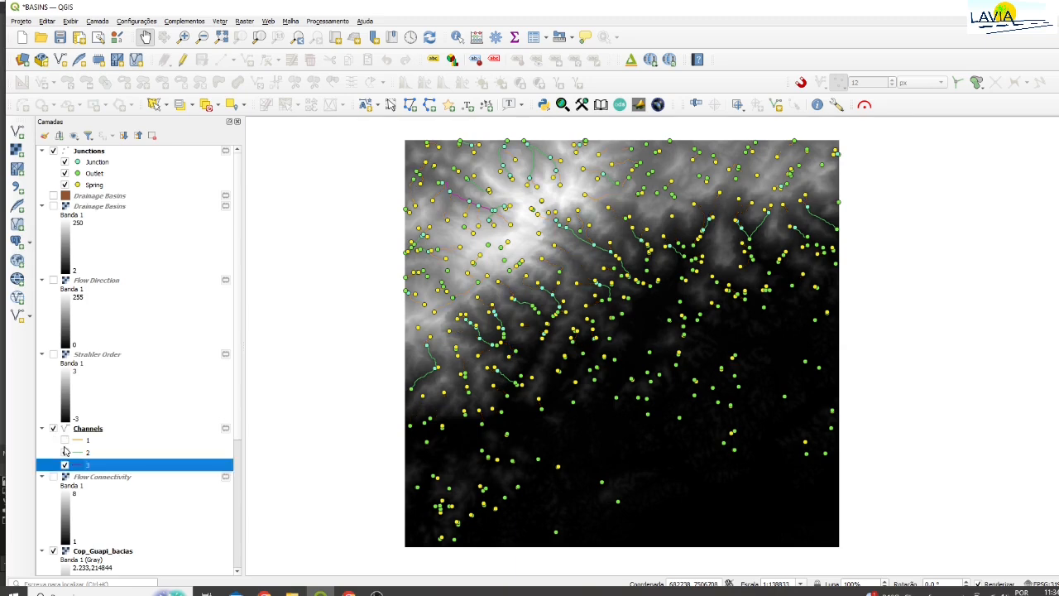
left_click(65, 453)
scroll(546, 277, "up", 1)
left_click_drag(484, 234, 546, 303)
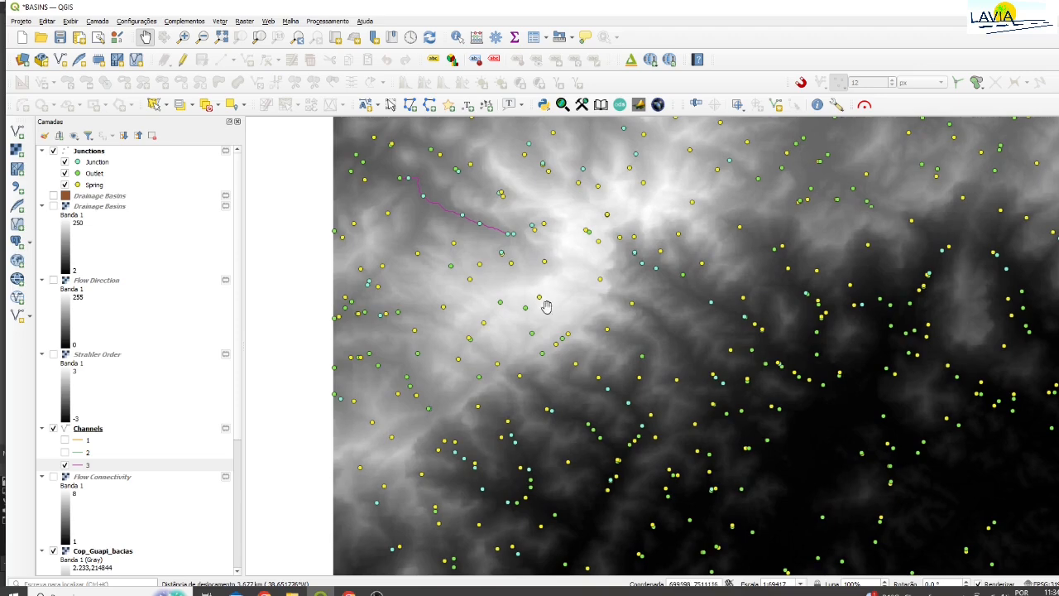
scroll(514, 241, "up", 2)
left_click_drag(450, 215, 503, 267)
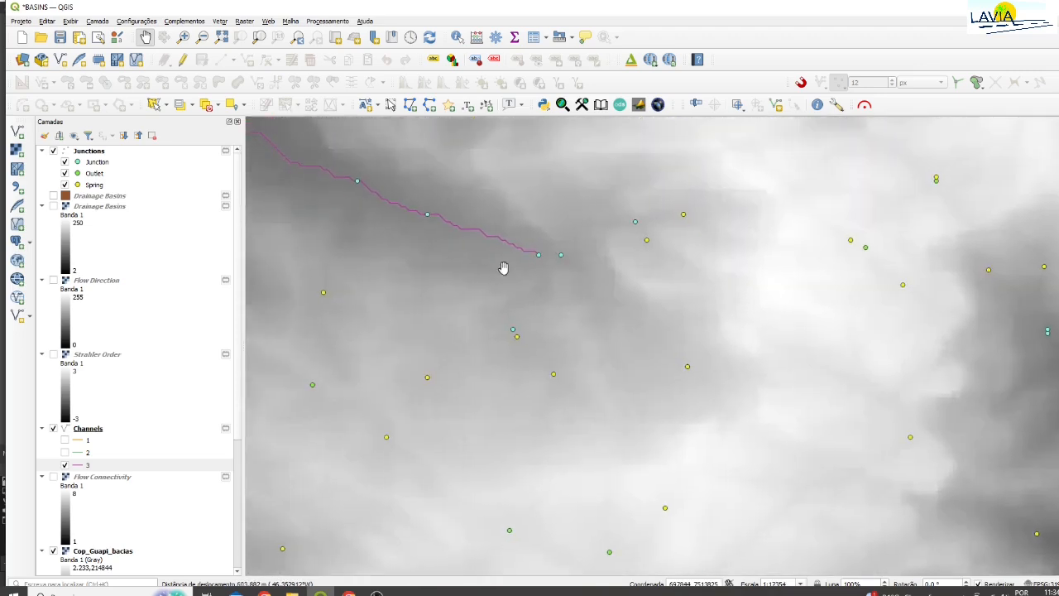
scroll(655, 302, "down", 3)
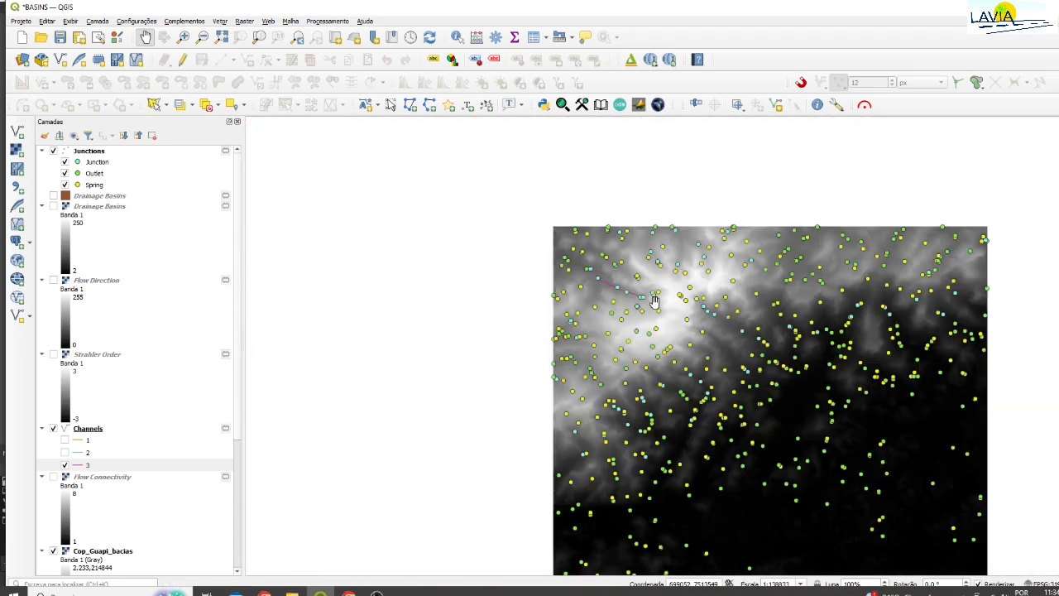
- Show all channel orders again and examine how channels of different orders meet across the mountain slopes
scroll(713, 352, "up", 1)
left_click_drag(714, 353, 620, 385)
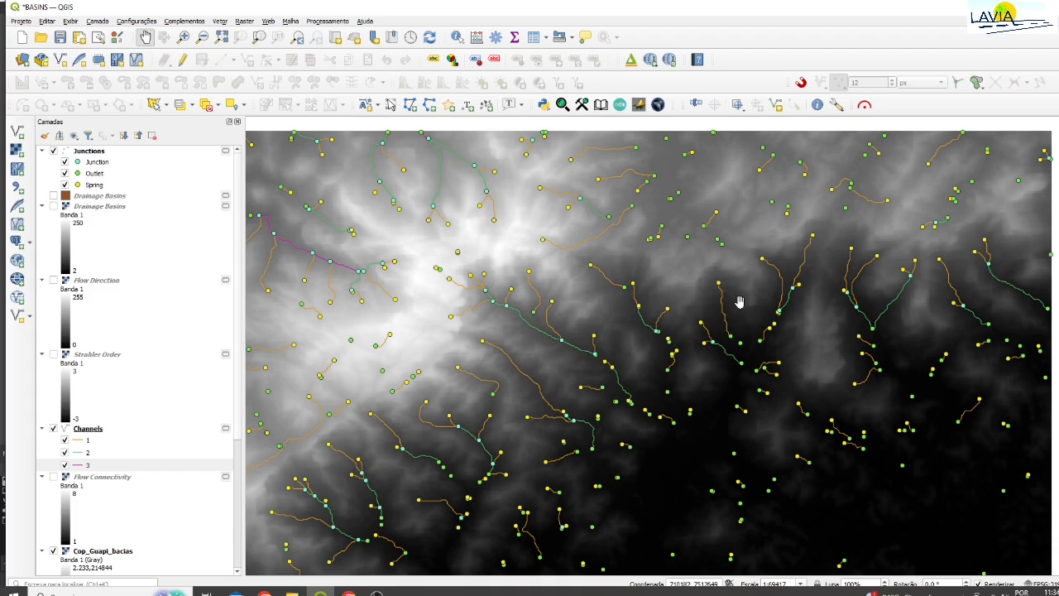
left_click_drag(900, 317, 892, 282)
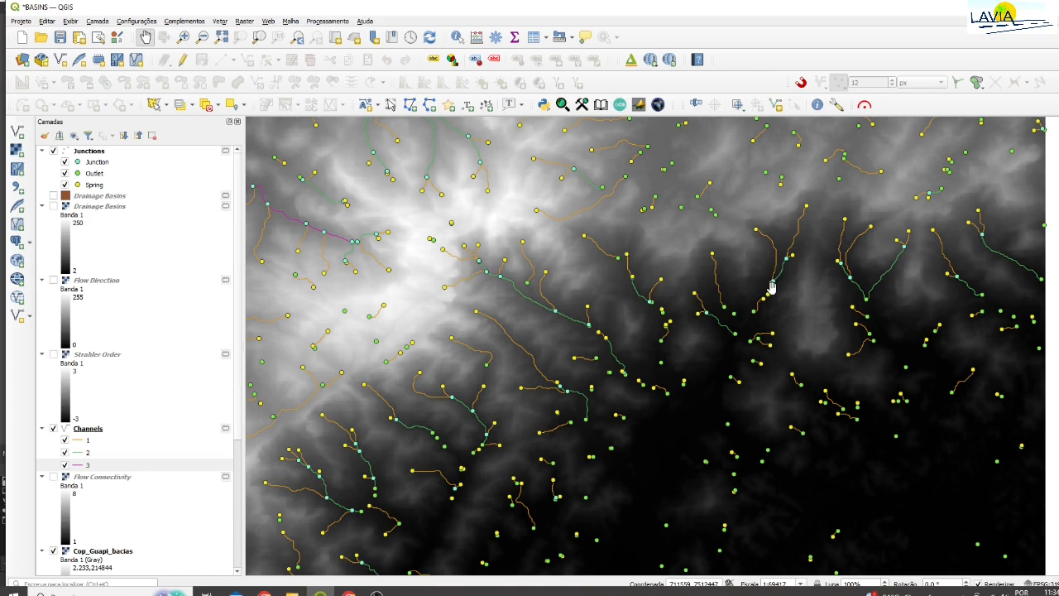
left_click_drag(554, 287, 586, 283)
scroll(585, 283, "up", 1)
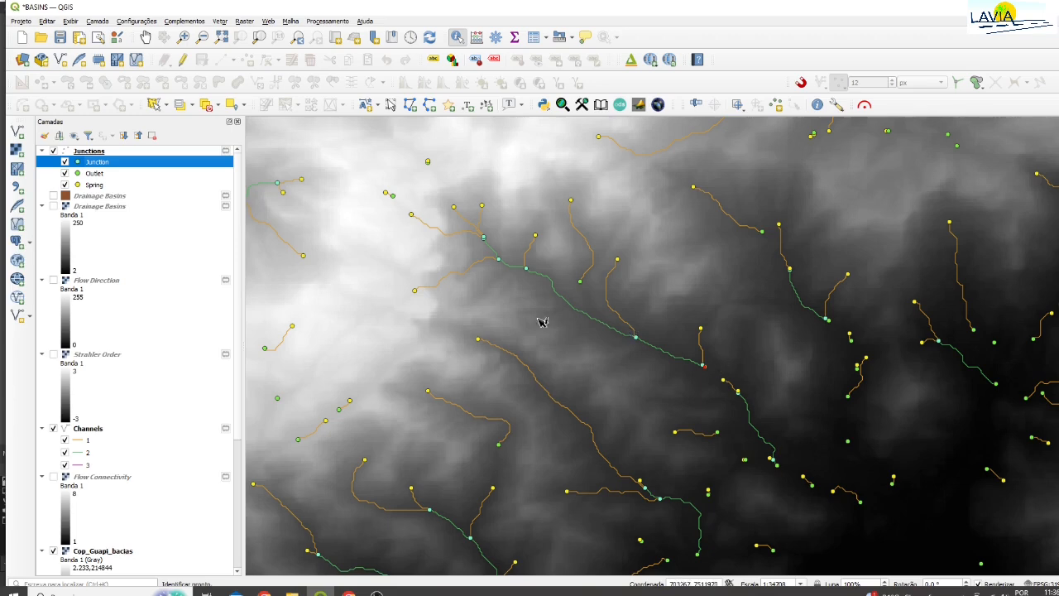
- Change the marker colour of the Junction category in the Junctions layer to crimson red
double_click(97, 163)
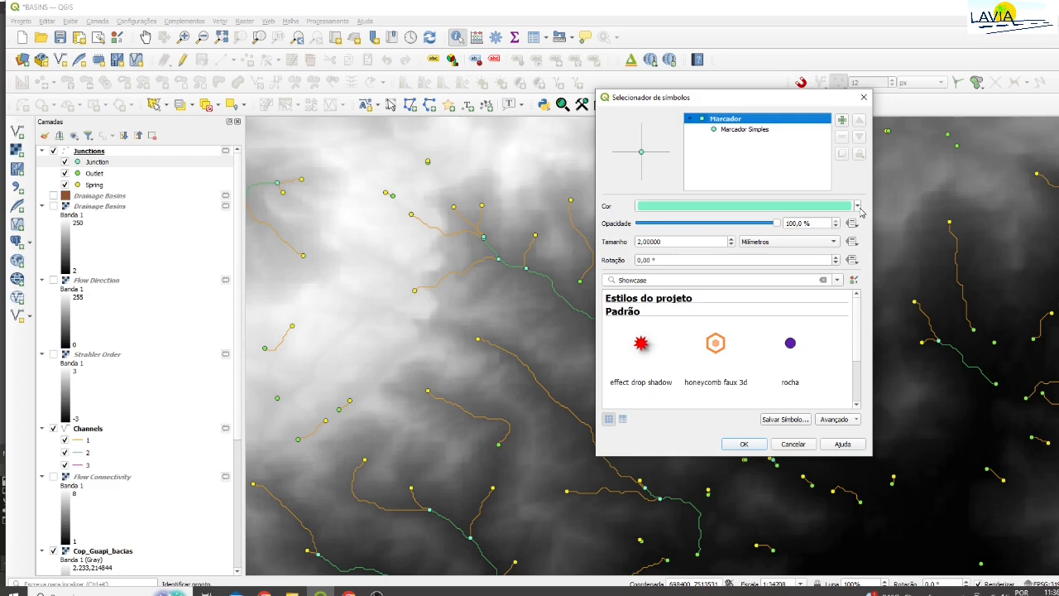
left_click(858, 206)
left_click(743, 273)
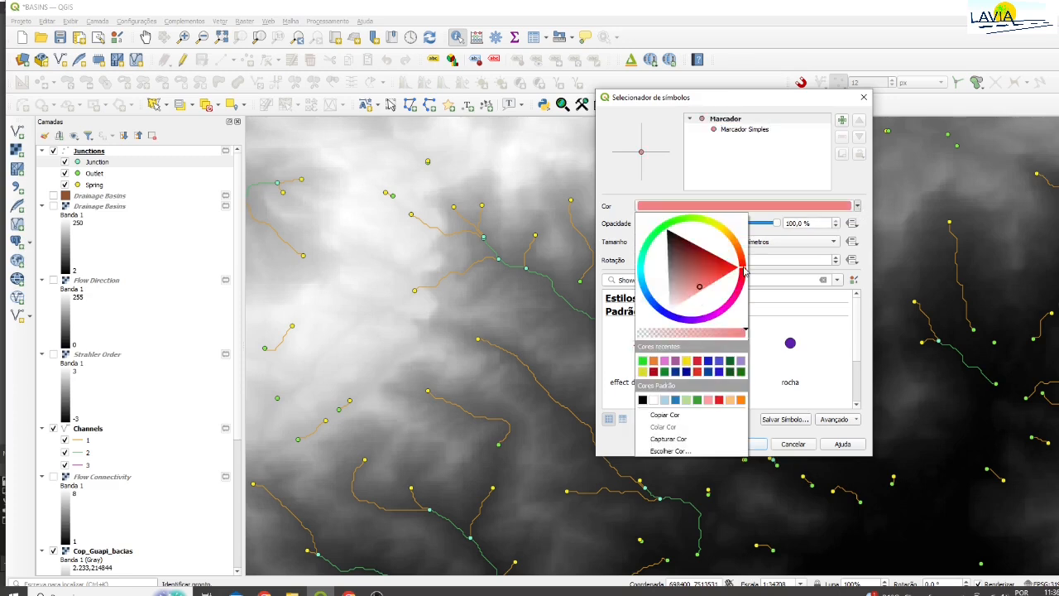
left_click(742, 289)
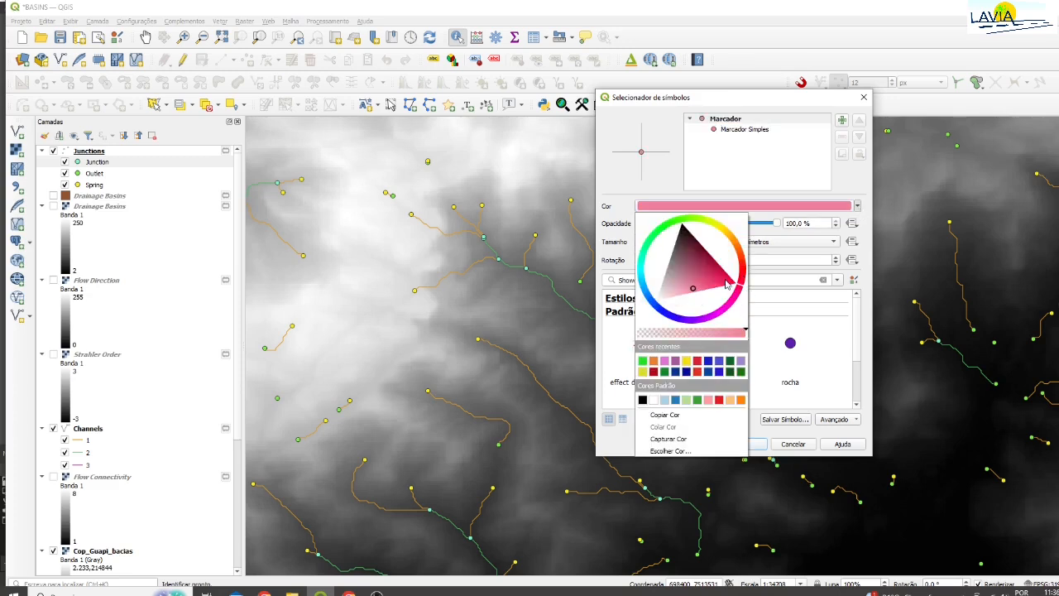
left_click(758, 447)
left_click(756, 448)
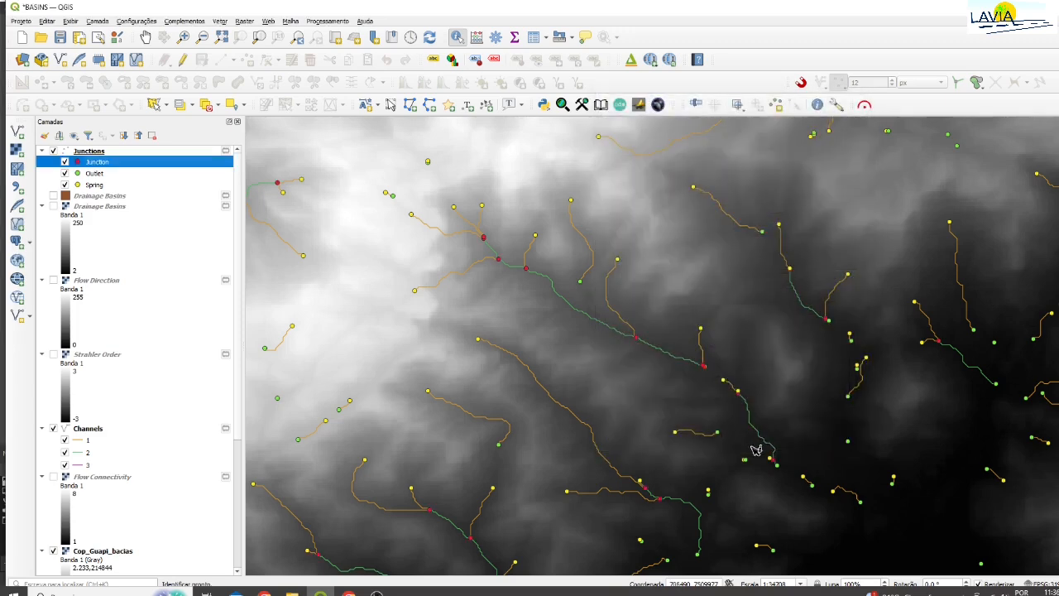
- Enlarge the Outlet category's marker size to 2.6 mm in the Junctions layer
double_click(85, 174)
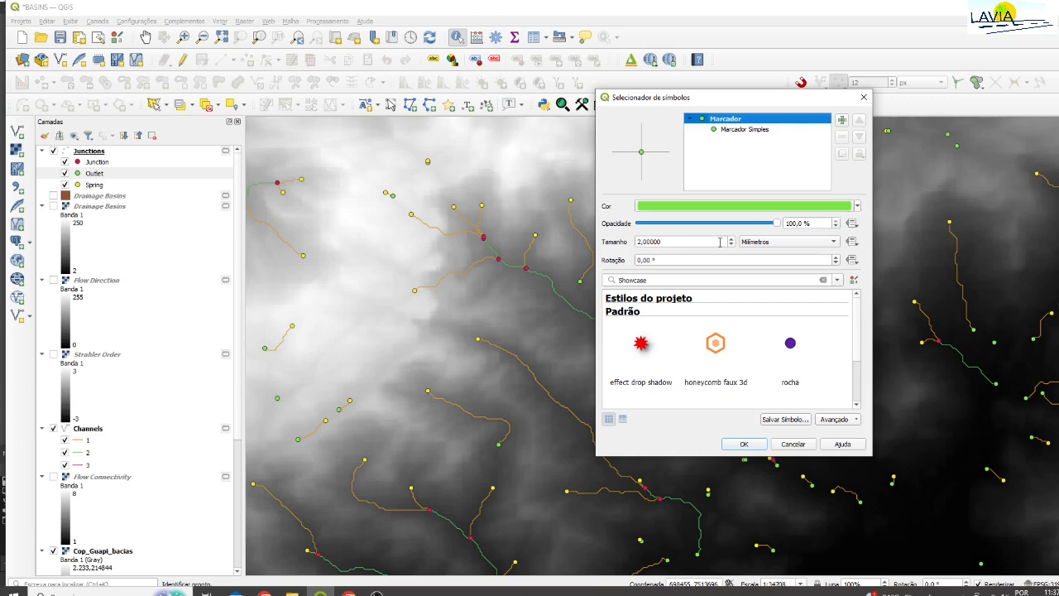
left_click(643, 241)
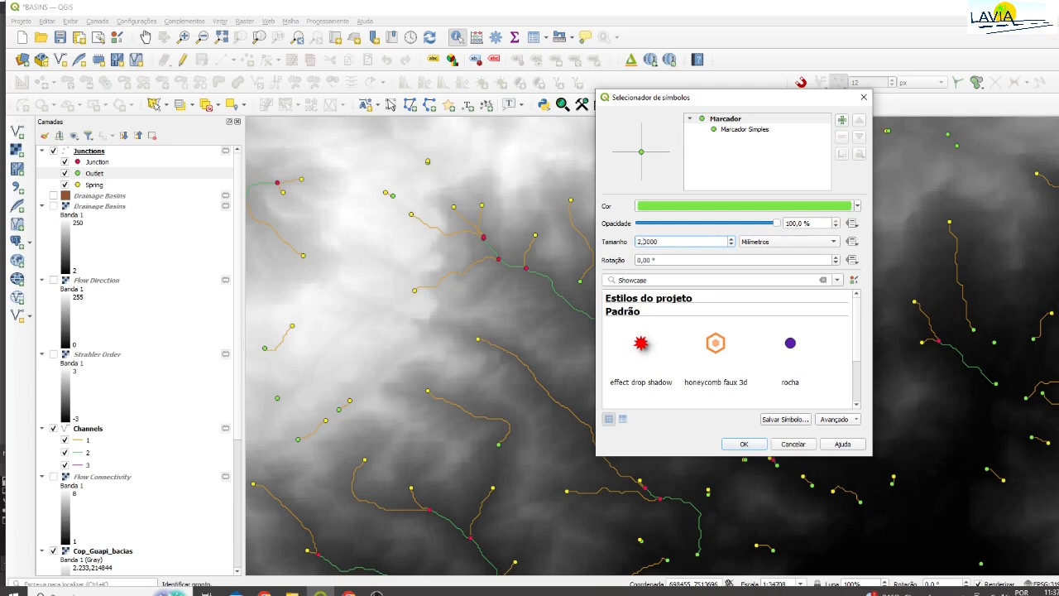
type("6")
left_click(746, 444)
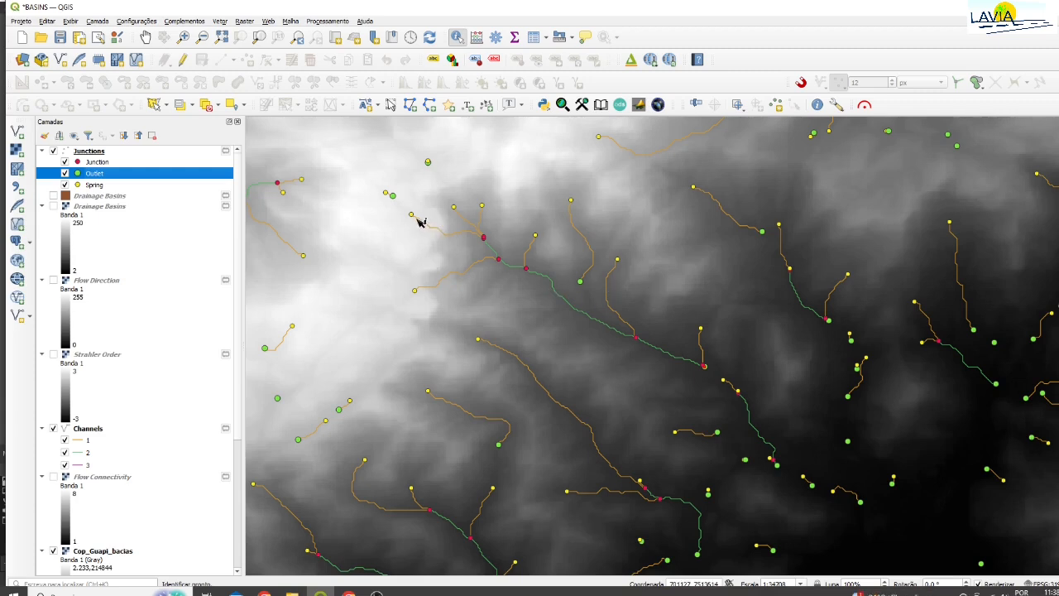
- Identify the Cop_Guapi_bacias elevation at a spring and at successive junctions down to the outlet, and close the results
left_click(86, 550)
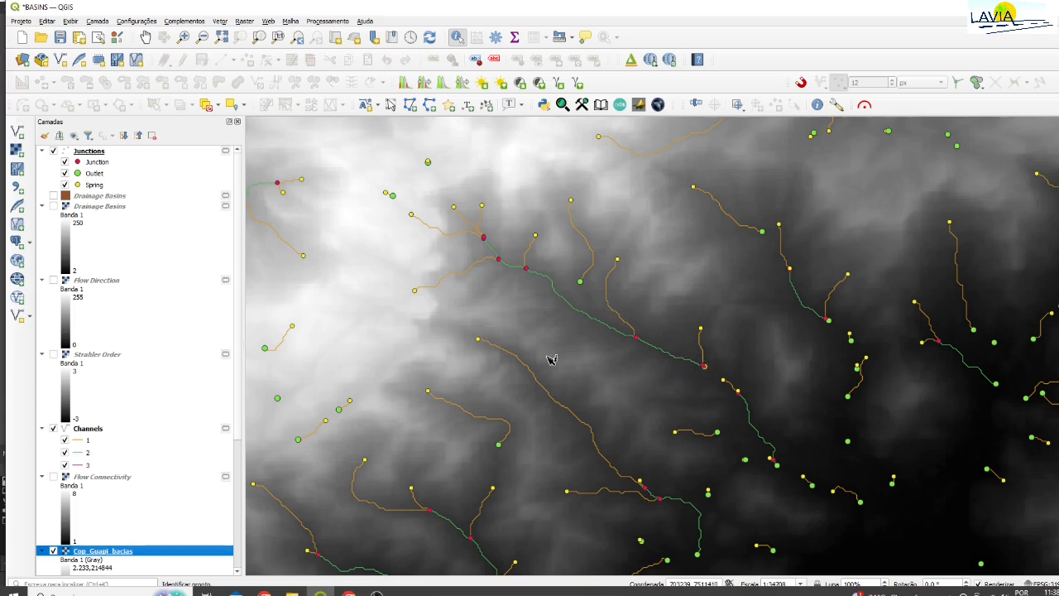
left_click(414, 216)
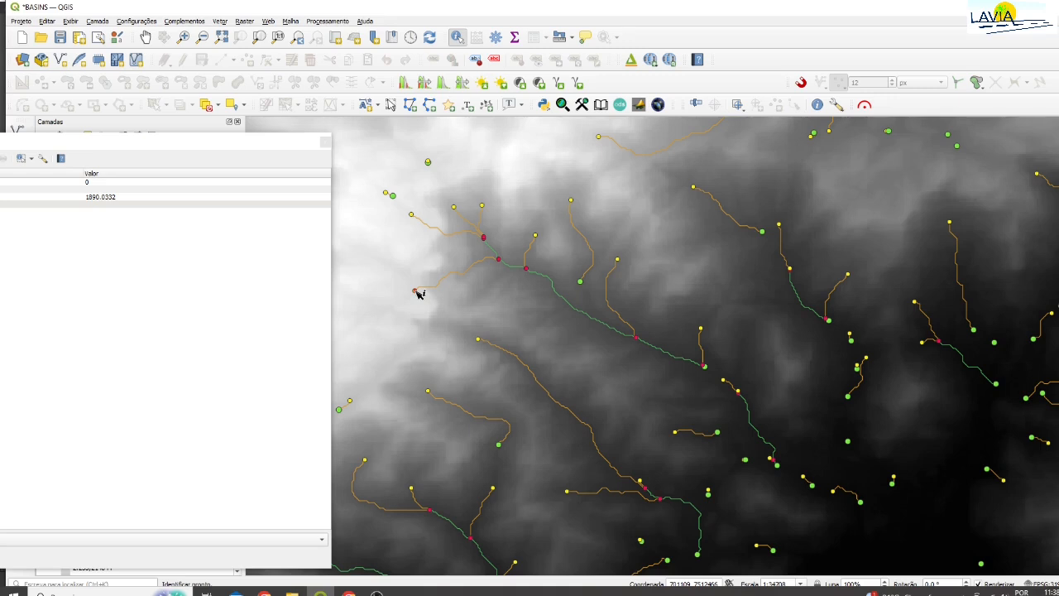
left_click(527, 269)
left_click(639, 339)
left_click(710, 371)
left_click(326, 142)
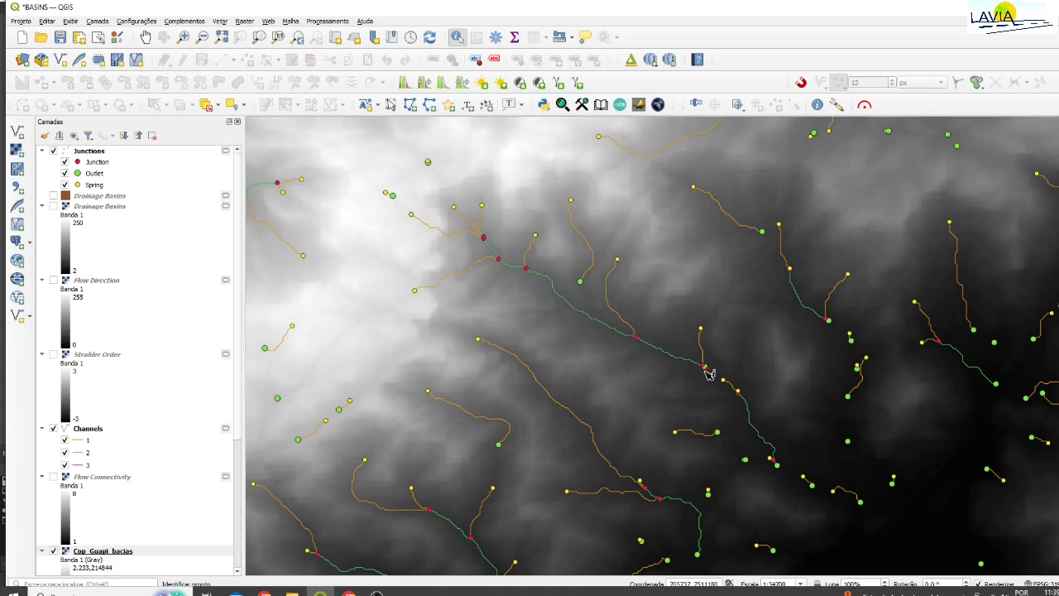
- Hide the Junction points briefly to view the network with only springs and outlets, and show them again
left_click(65, 162)
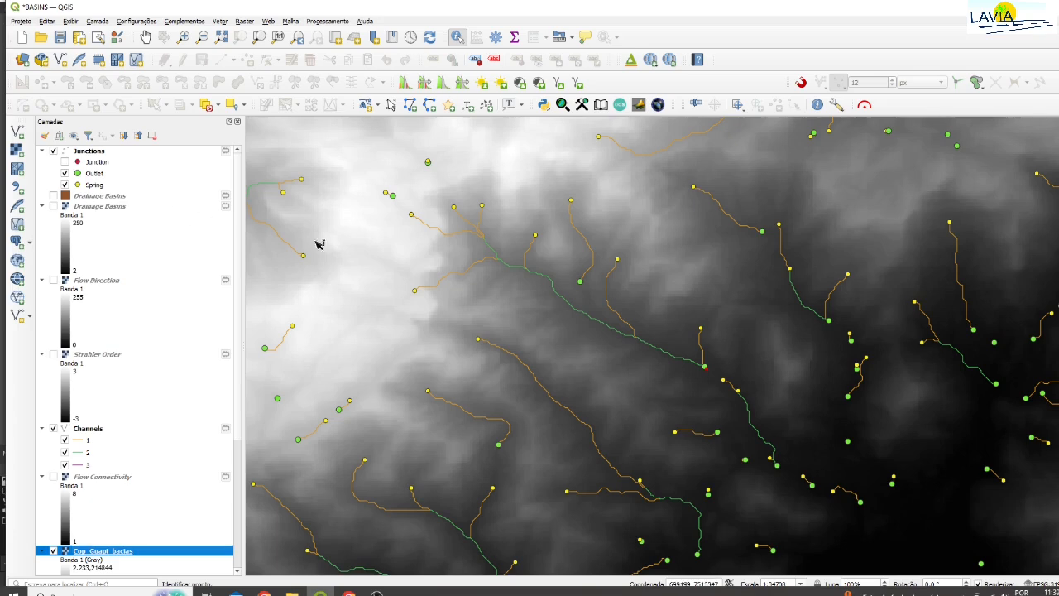
left_click(64, 163)
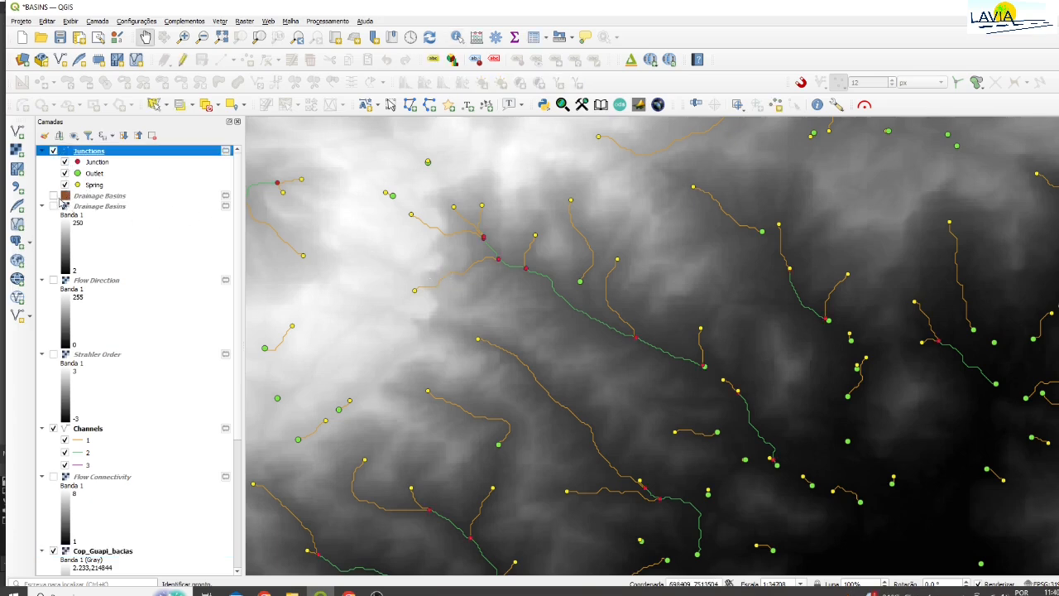
- Show the Drainage Basins polygon layer and make its brown fill colour mostly transparent
left_click(54, 196)
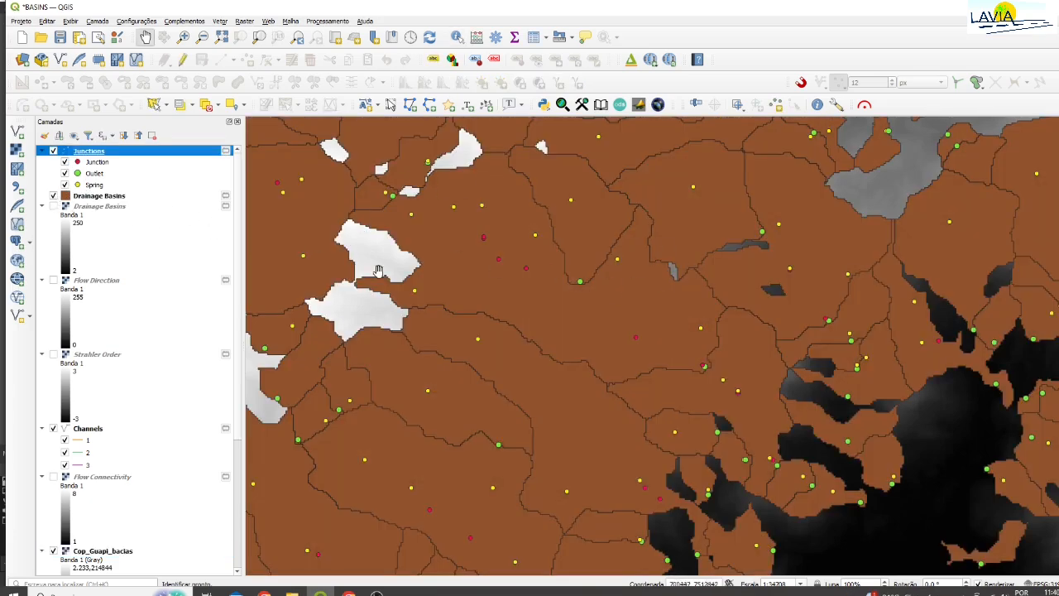
left_click(79, 197)
double_click(80, 197)
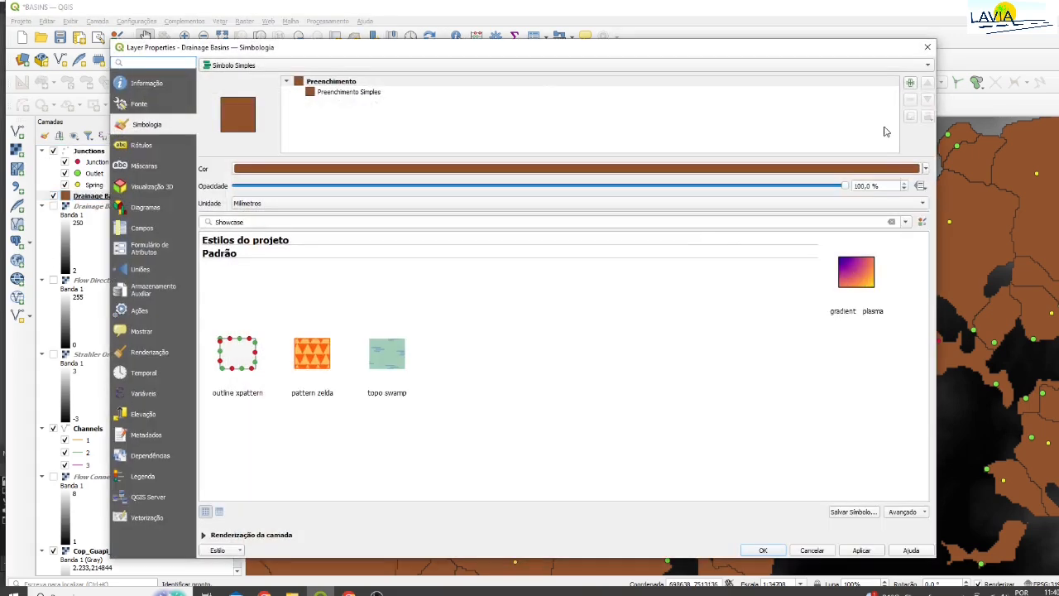
left_click(925, 168)
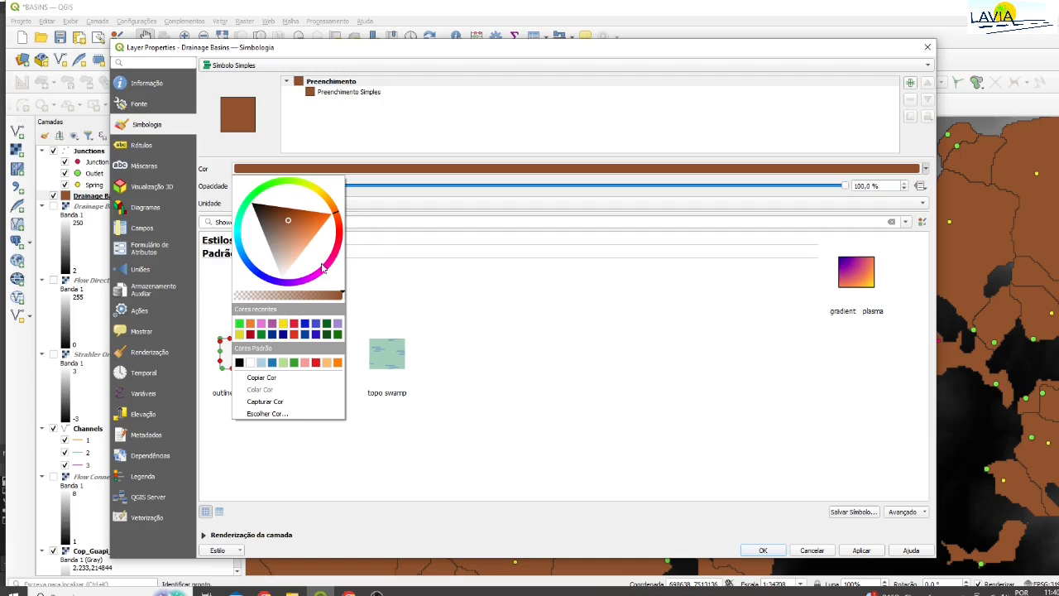
left_click(254, 296)
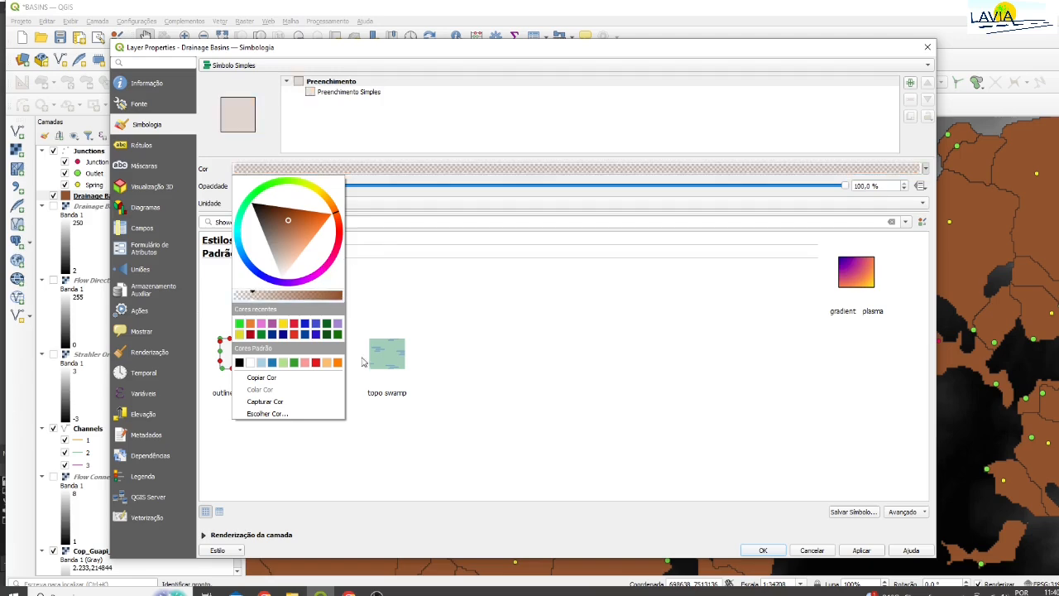
left_click(763, 550)
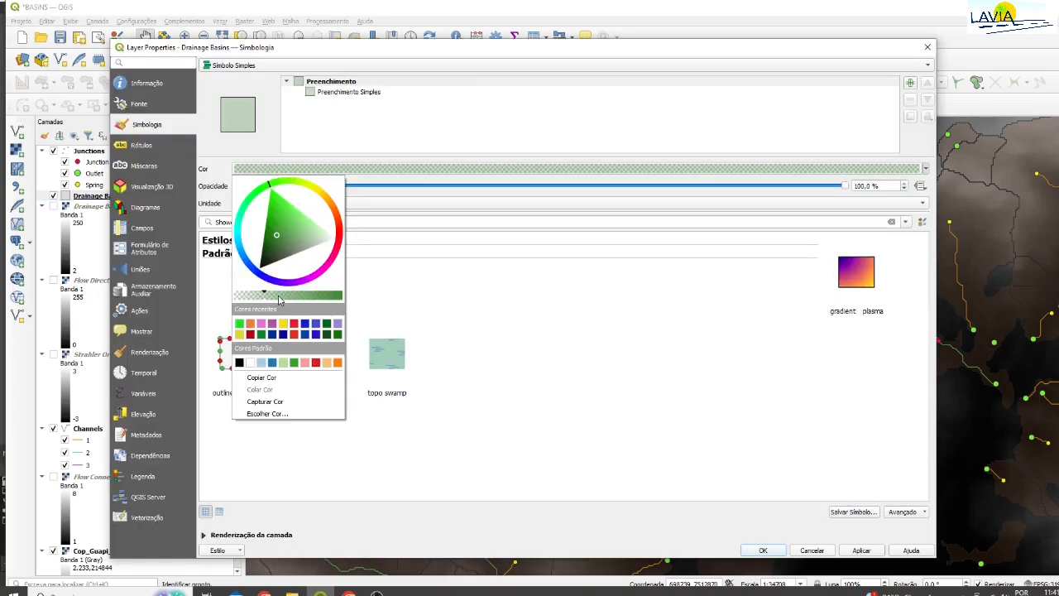
- Recolour the Drainage Basins polygon fill to a highly transparent green and accept the layer properties
left_click(280, 296)
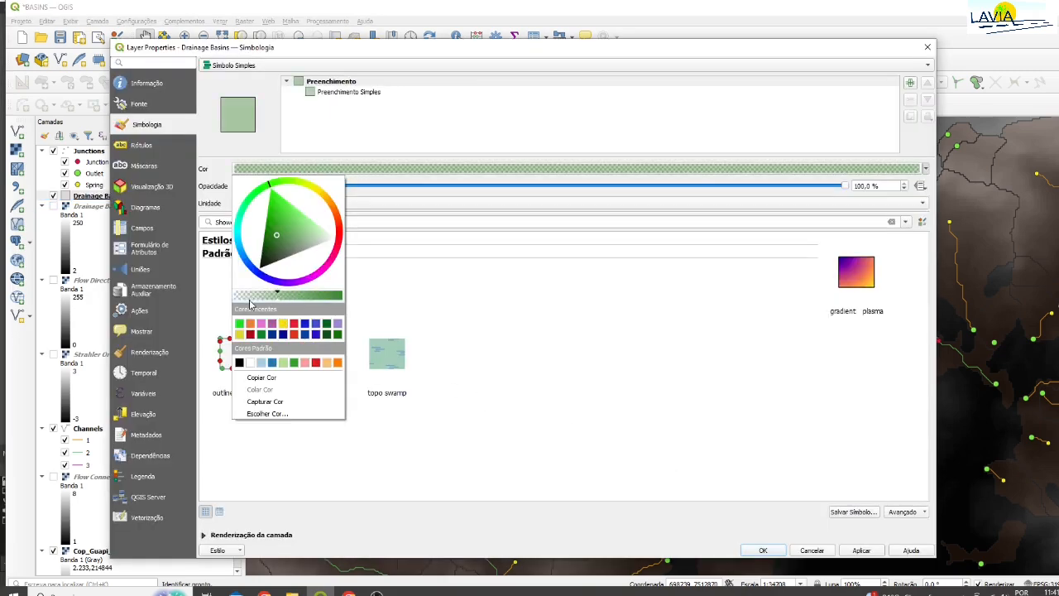
left_click(243, 300)
left_click(778, 552)
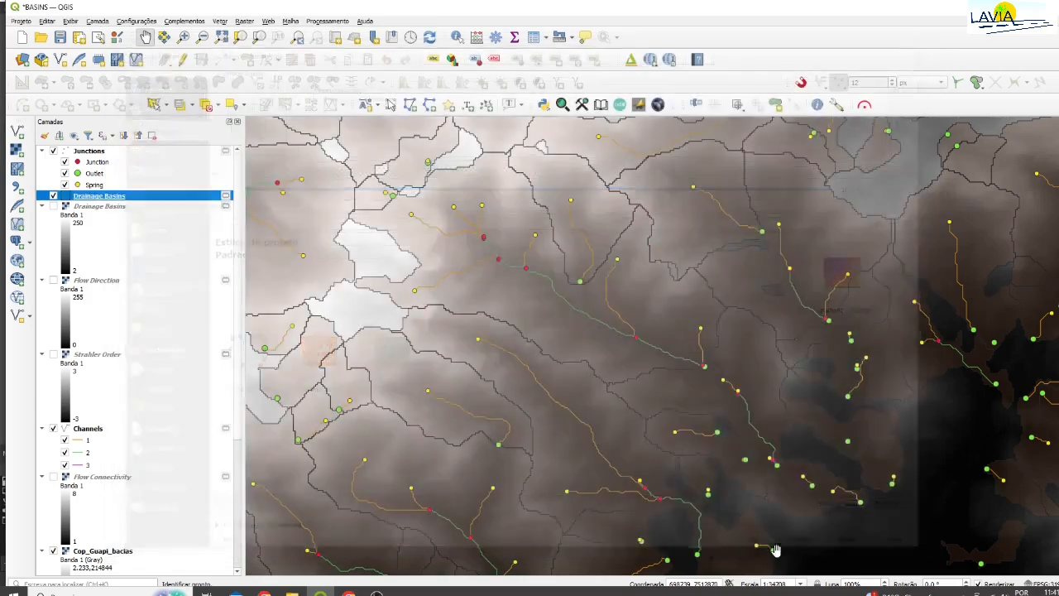
- Examine the basin boundaries, channels, springs and outlets across the raster, from the full extent down to the short channels in the eastern lowlands
scroll(634, 398, "down", 2)
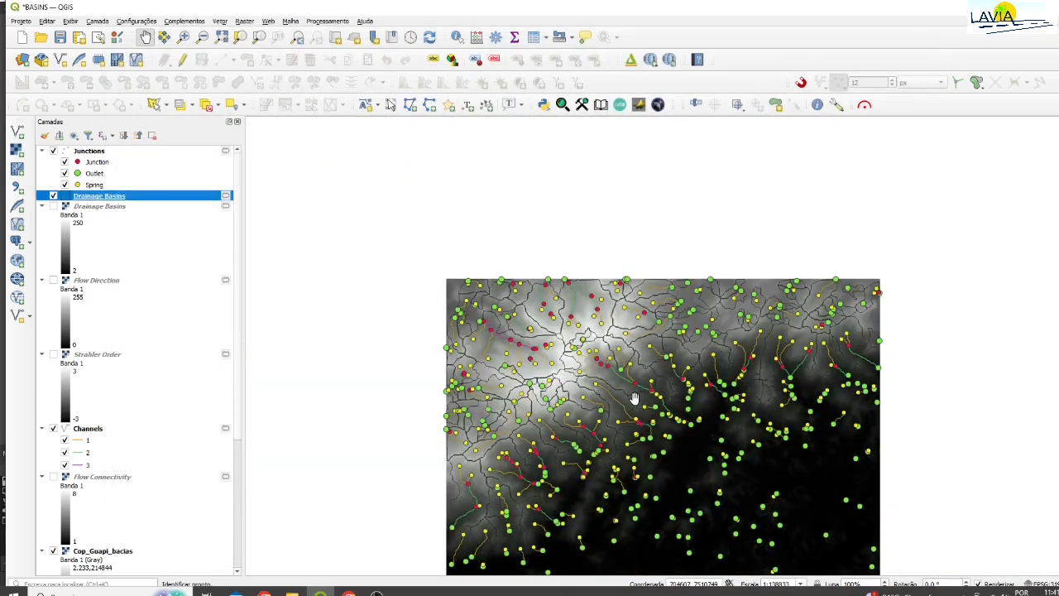
left_click_drag(633, 398, 587, 257)
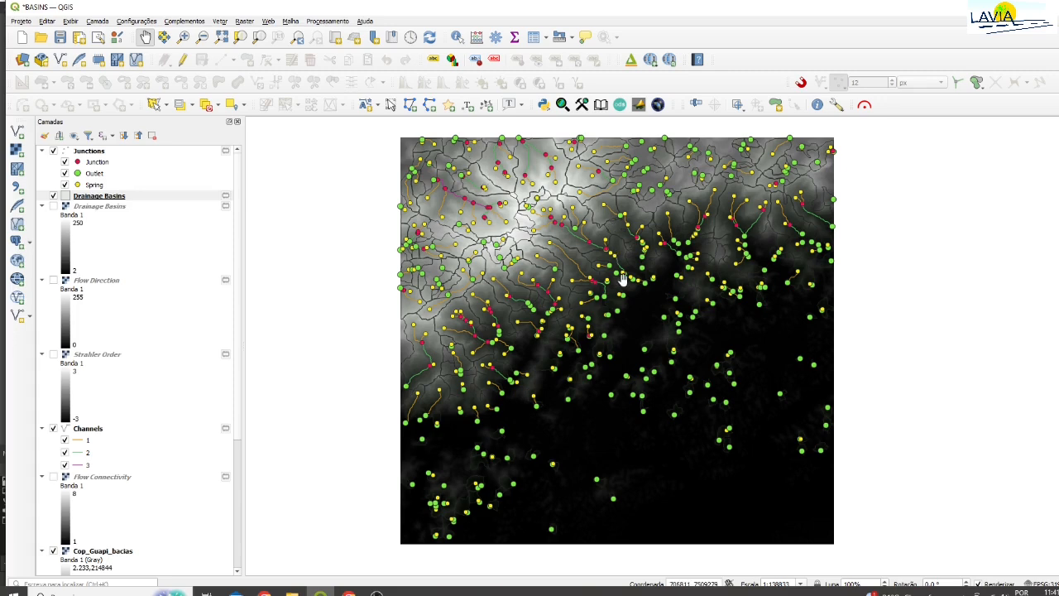
scroll(622, 279, "up", 1)
left_click_drag(707, 302, 654, 307)
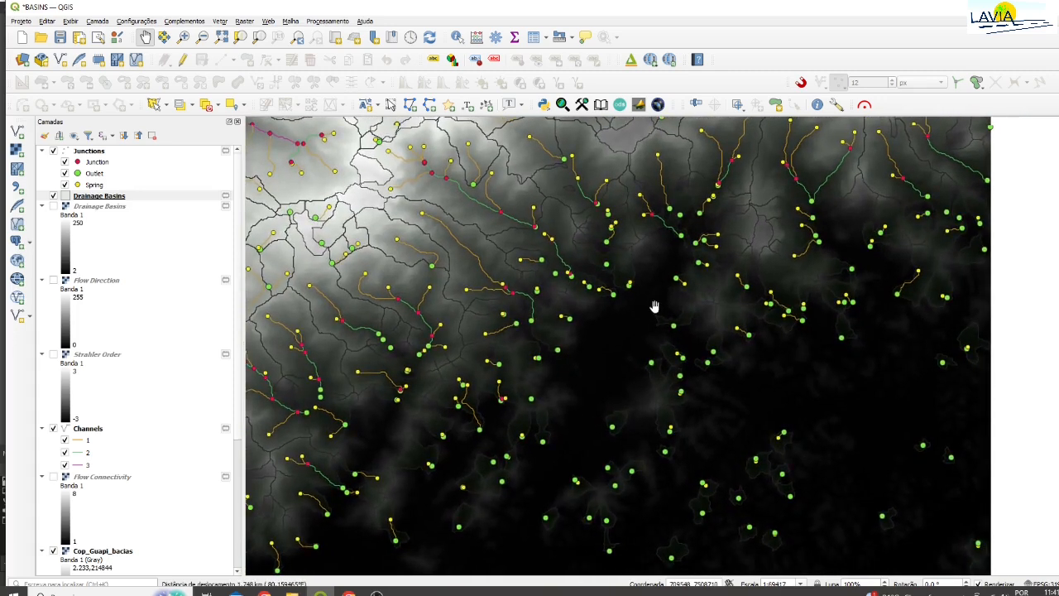
left_click_drag(763, 394, 732, 245)
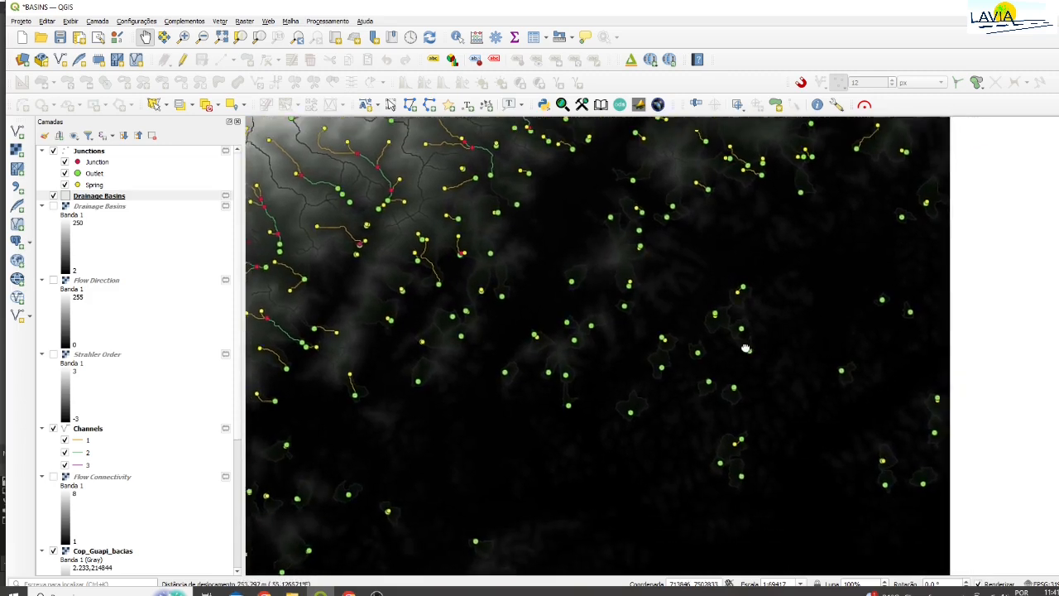
left_click_drag(746, 348, 698, 304)
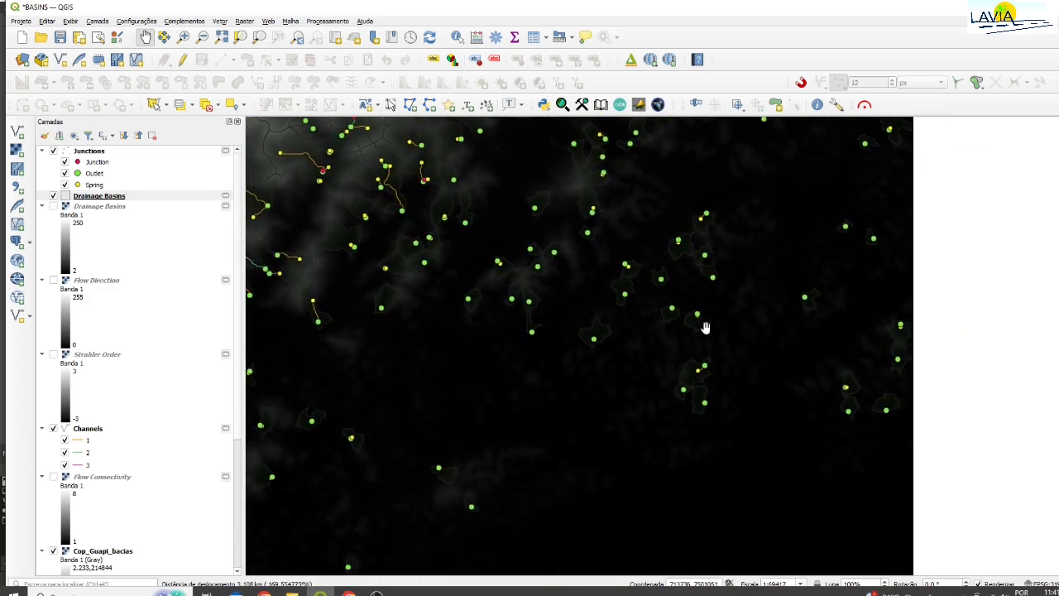
left_click_drag(782, 334, 711, 445)
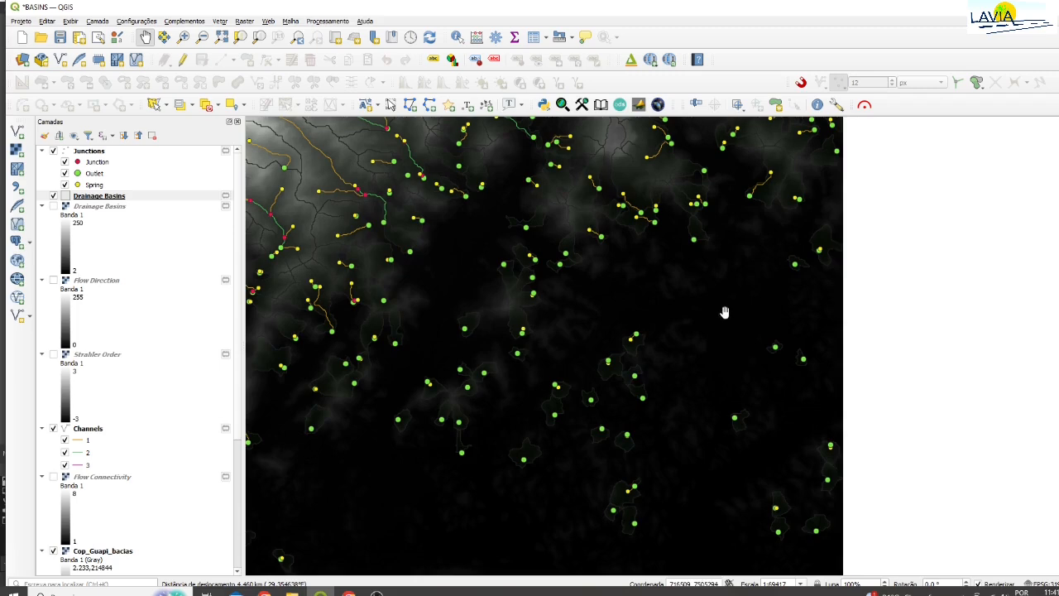
left_click_drag(742, 264, 804, 380)
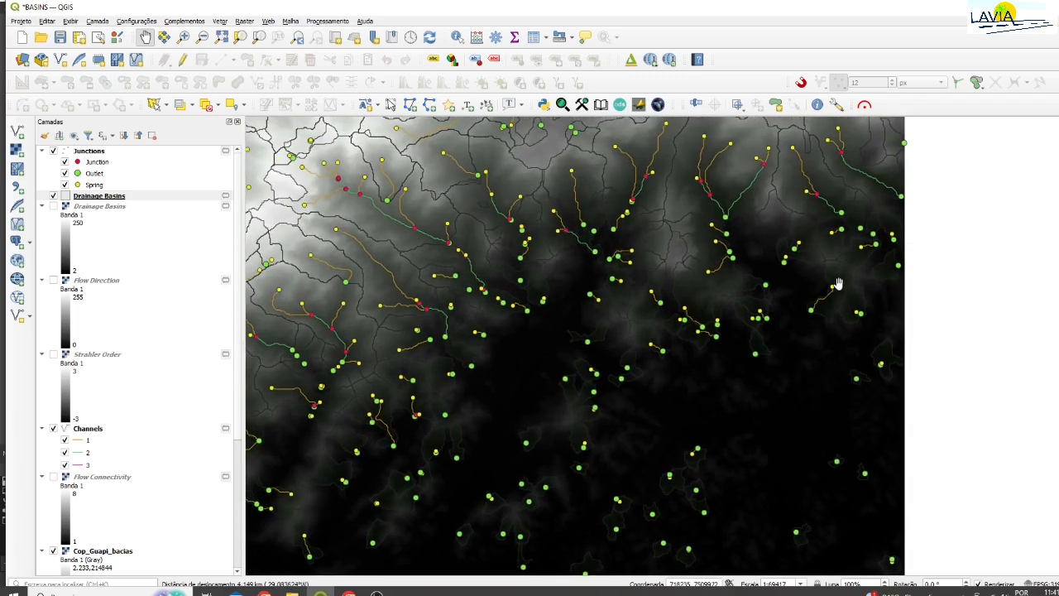
scroll(831, 319, "up", 2)
left_click_drag(774, 267, 794, 315)
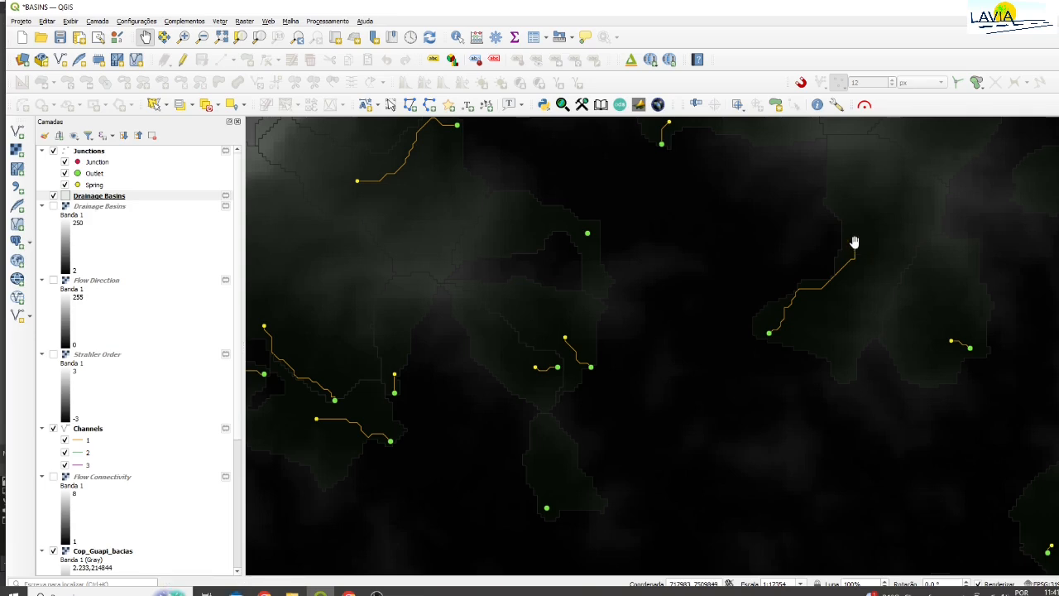
scroll(856, 241, "up", 2)
mouse_move(887, 260)
left_mouse_down()
mouse_move(903, 215)
mouse_move(888, 253)
left_mouse_up()
scroll(900, 220, "down", 3)
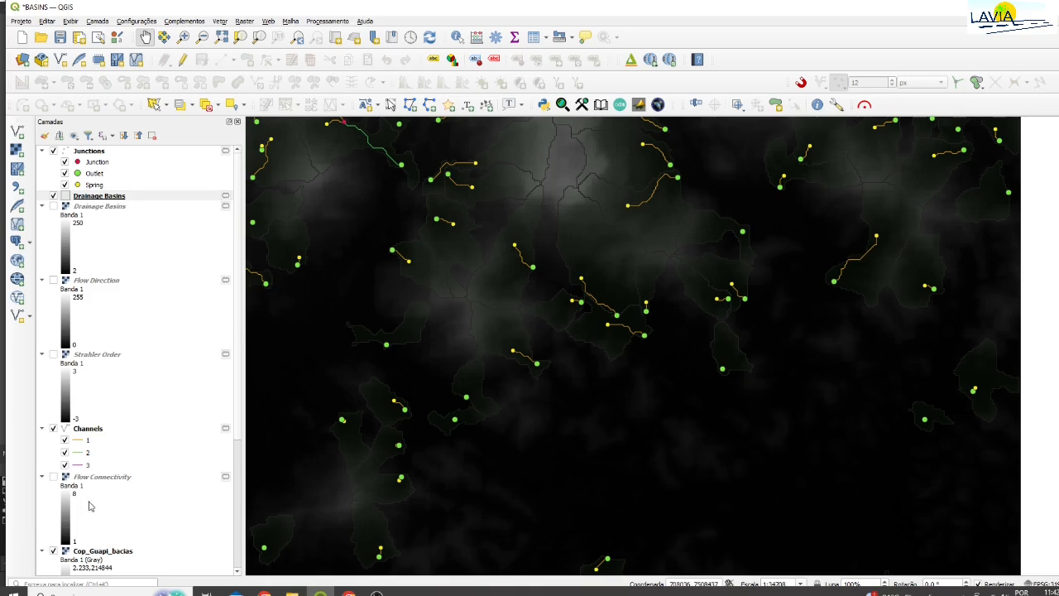
- Identify the Cop_Guapi_bacias elevation at the spring and outlet of a short eastern channel, and close the results
left_click(103, 551)
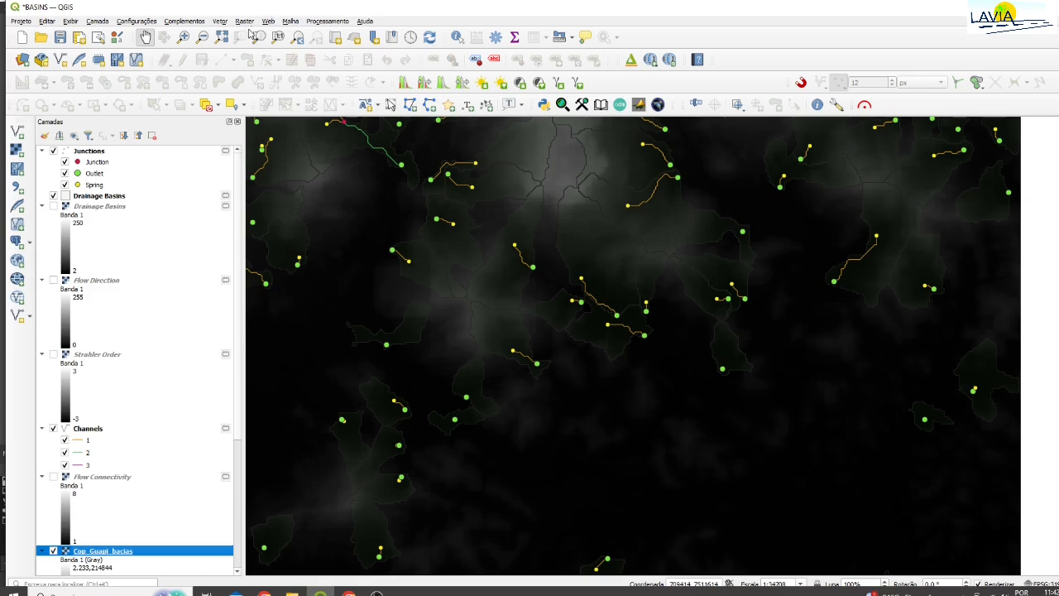
left_click(456, 37)
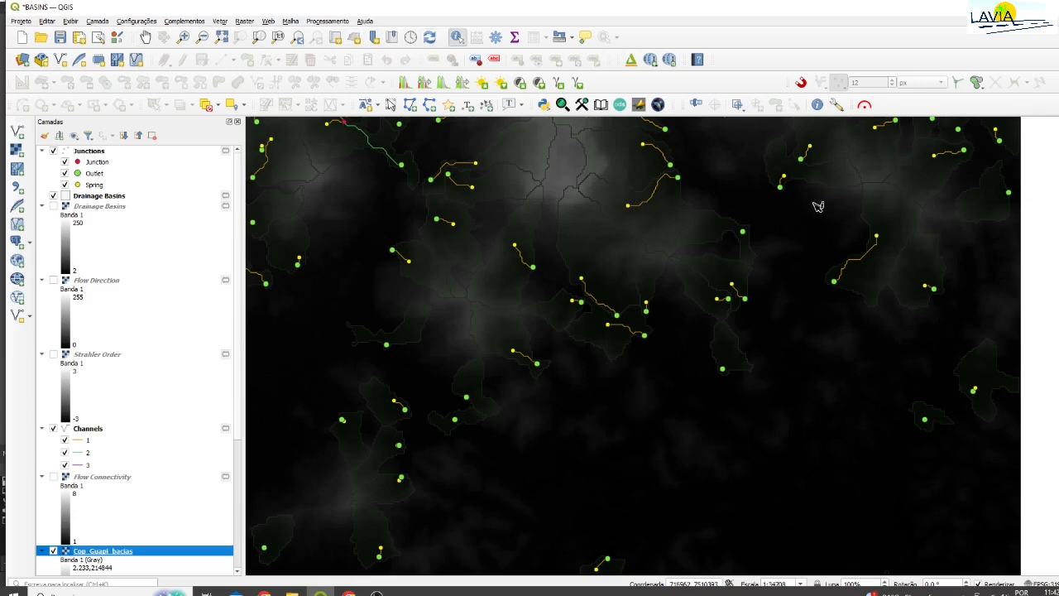
left_click(881, 239)
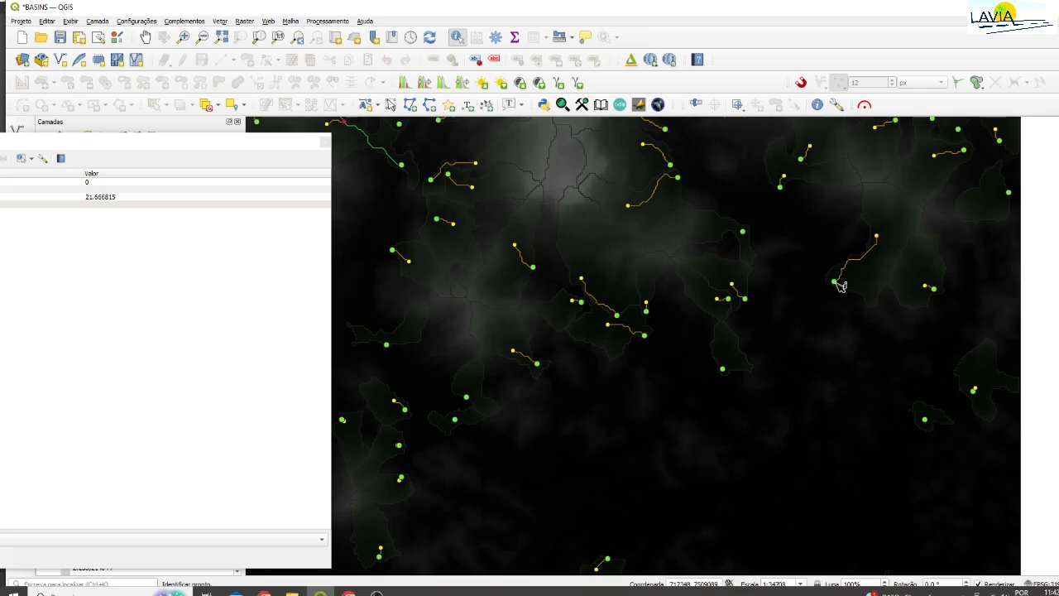
left_click(324, 141)
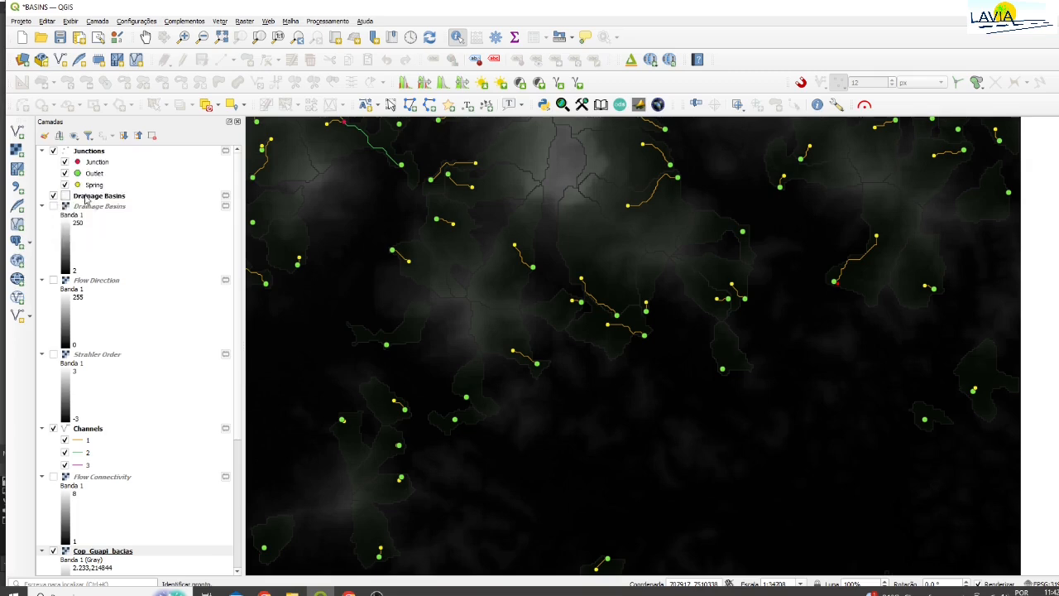
- Change the Drainage Basins polygon outline colour to bright green in its simple fill symbol and accept the layer properties
scroll(470, 241, "down", 1)
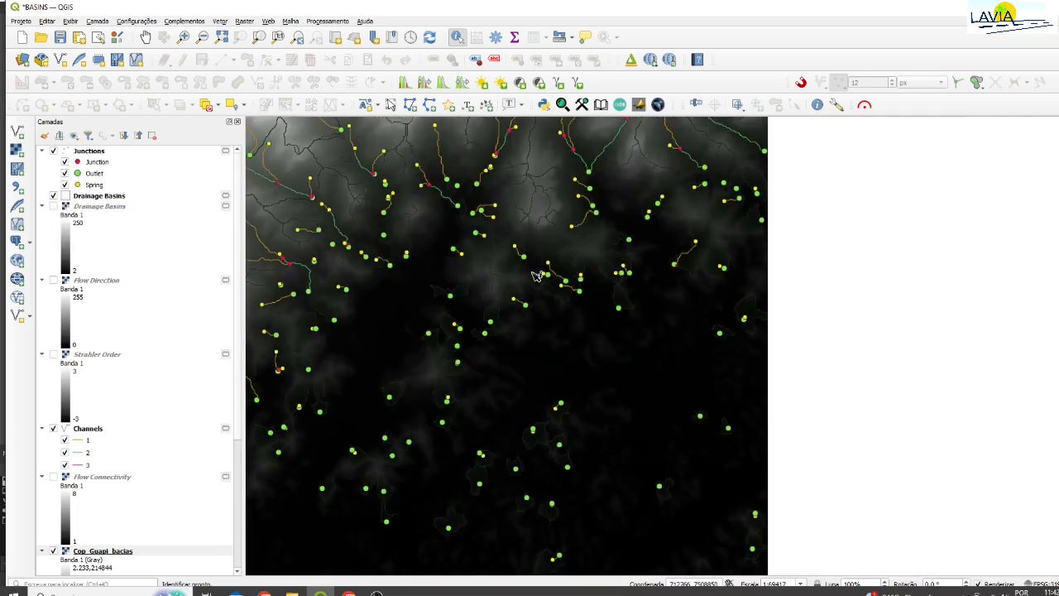
double_click(100, 196)
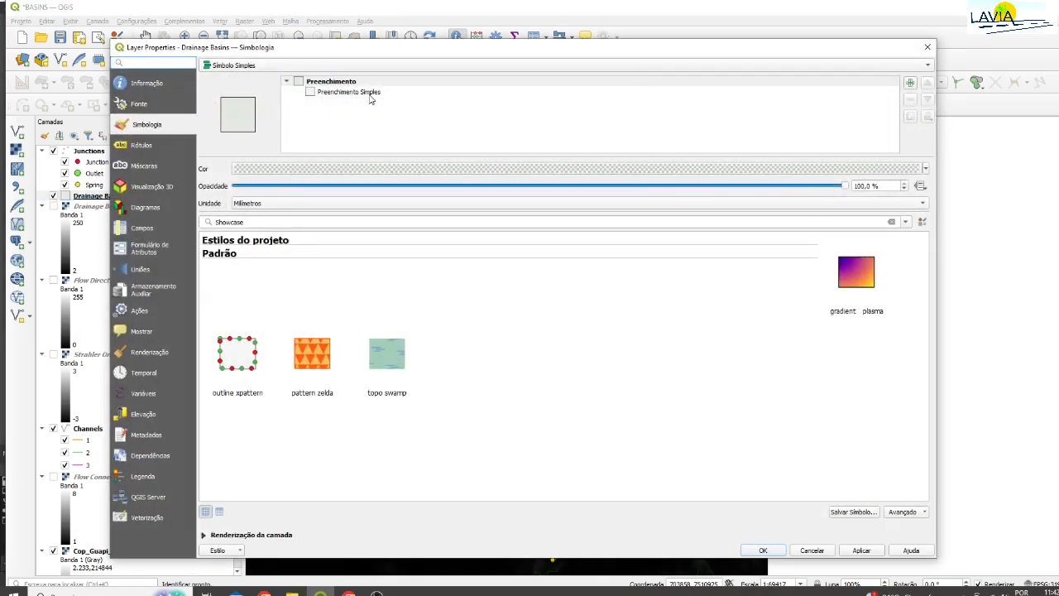
left_click(351, 92)
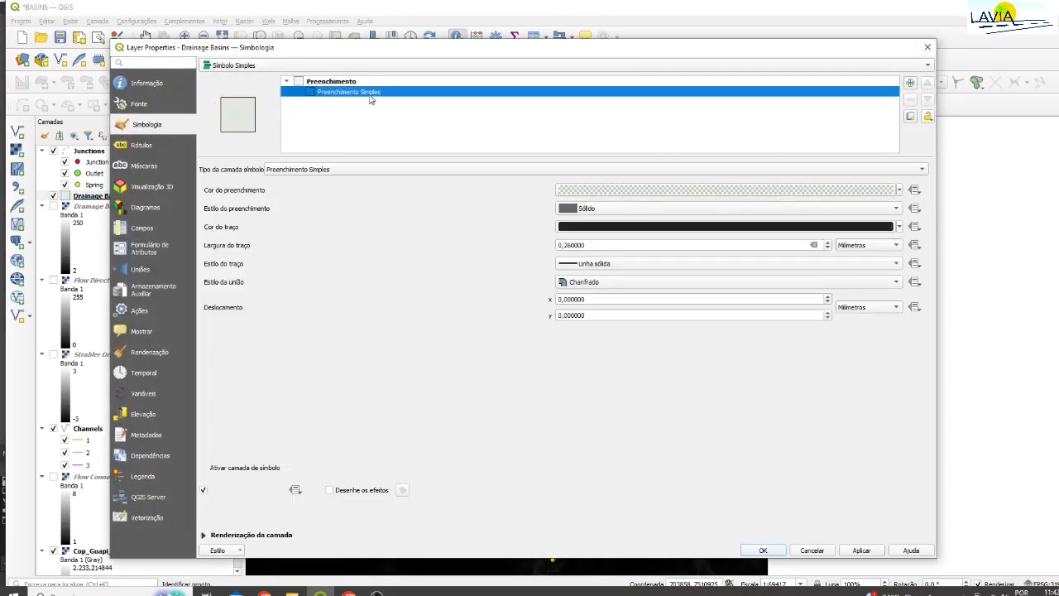
left_click(900, 227)
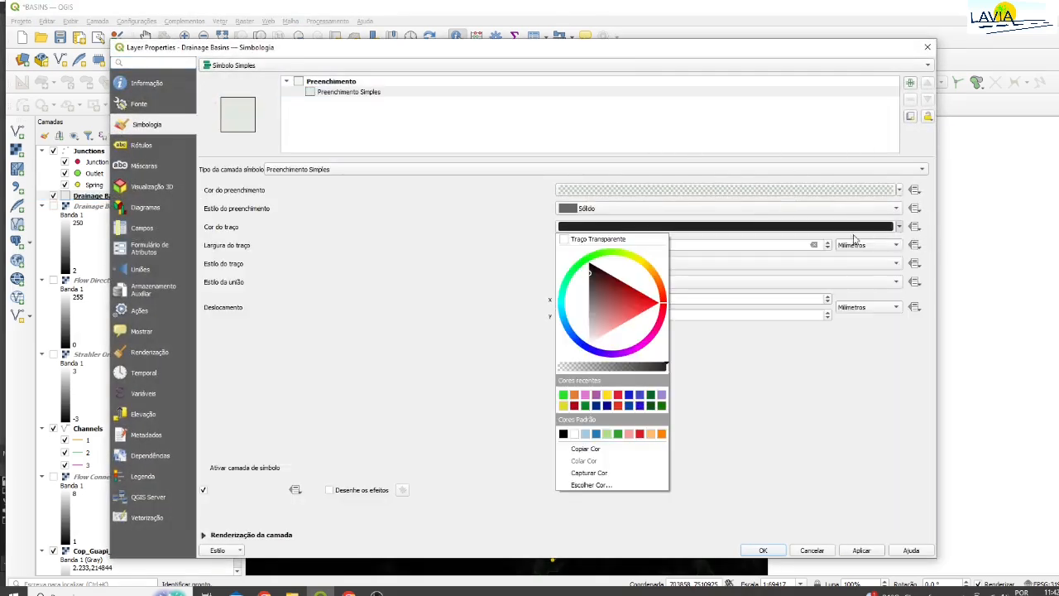
left_click(593, 262)
left_click(599, 279)
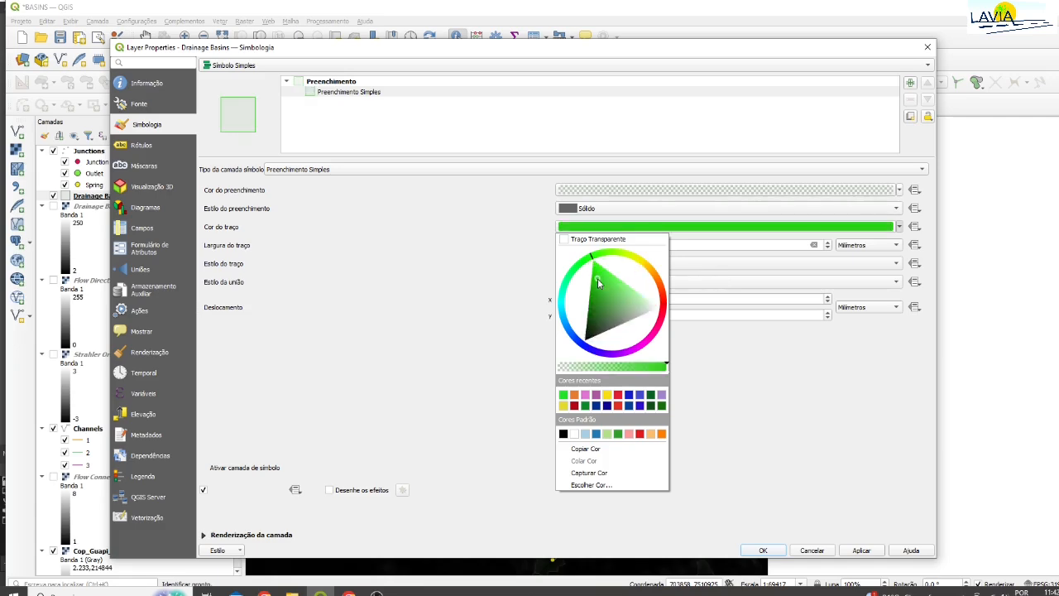
left_click(761, 551)
left_click(761, 551)
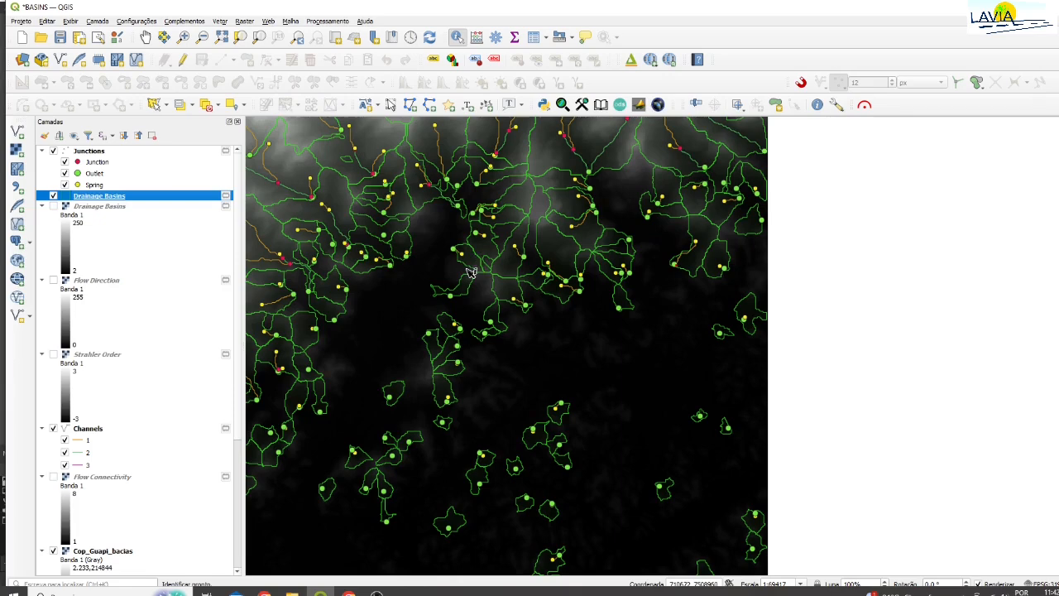
- Show the Drainage Basins raster and hide the Drainage Basins polygon layer
left_click(222, 38)
scroll(667, 313, "up", 1)
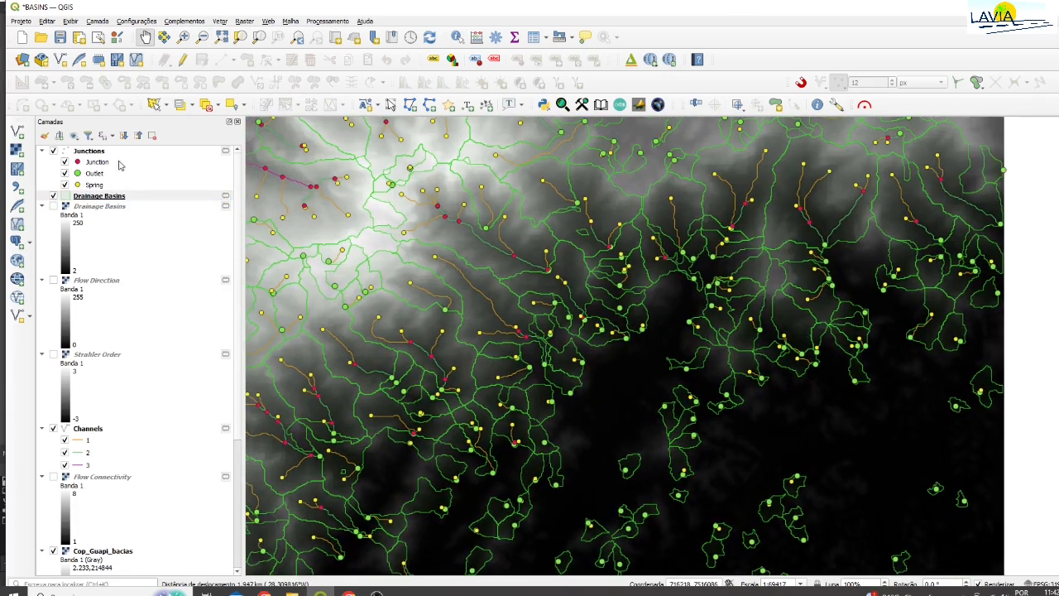
left_click(53, 206)
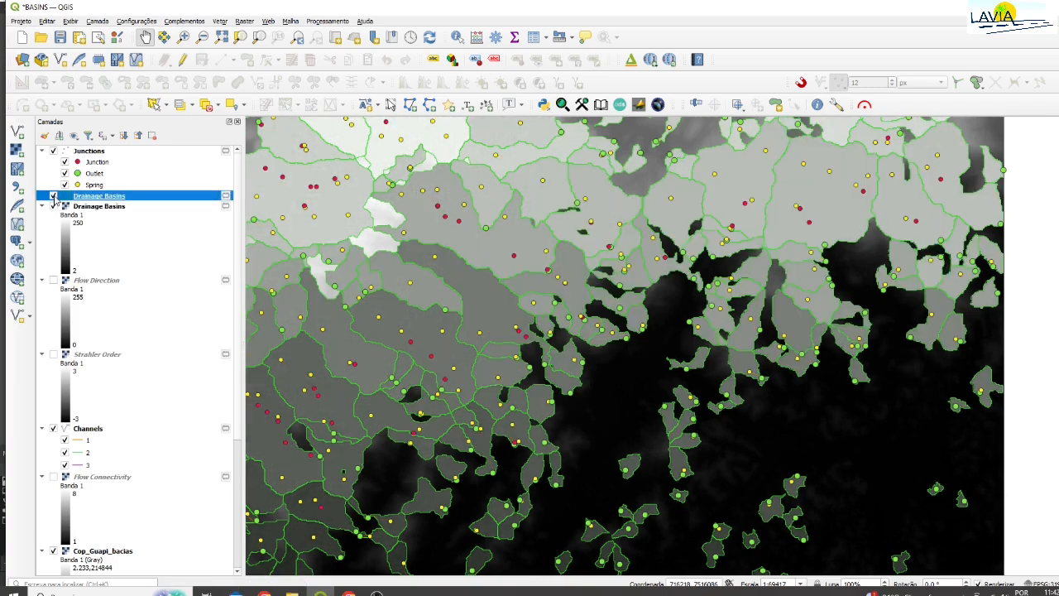
left_click(53, 196)
- Render the Drainage Basins raster as paletted unique values, classify it with random colours, and accept the layer properties
left_click(110, 216)
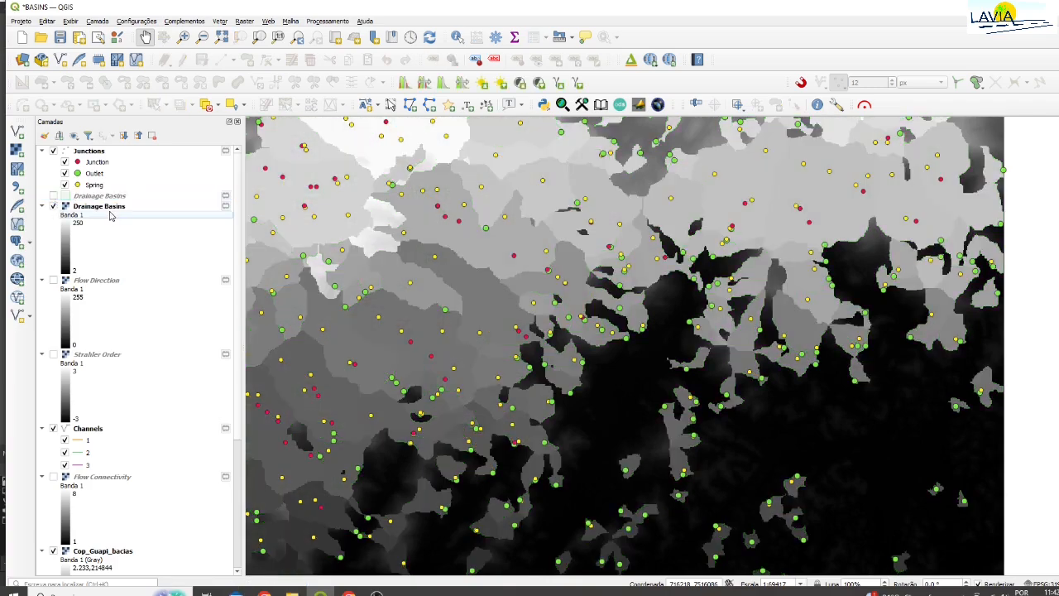
double_click(110, 216)
left_click(534, 125)
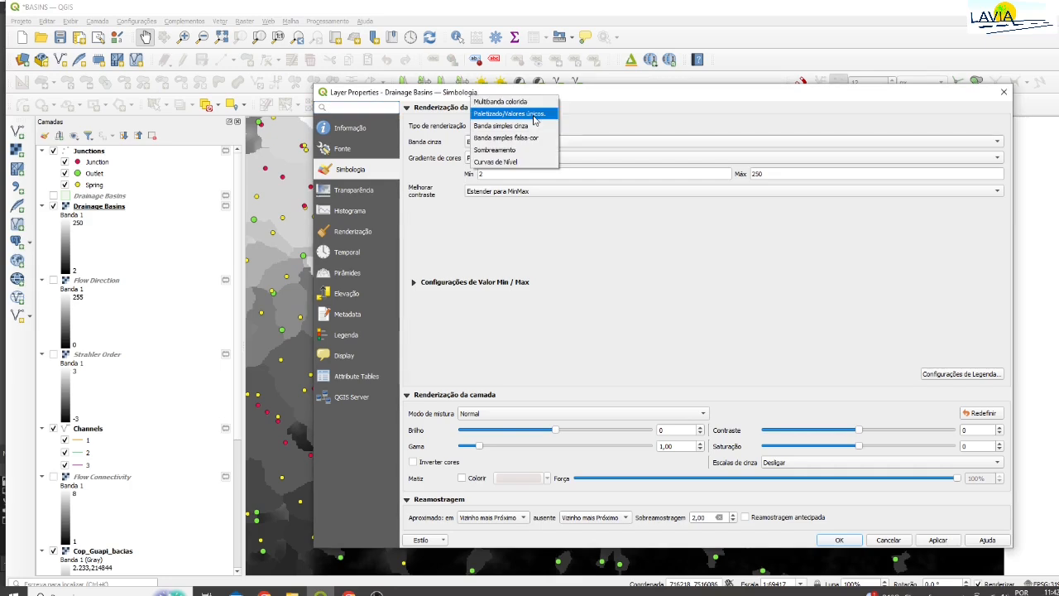
left_click(533, 120)
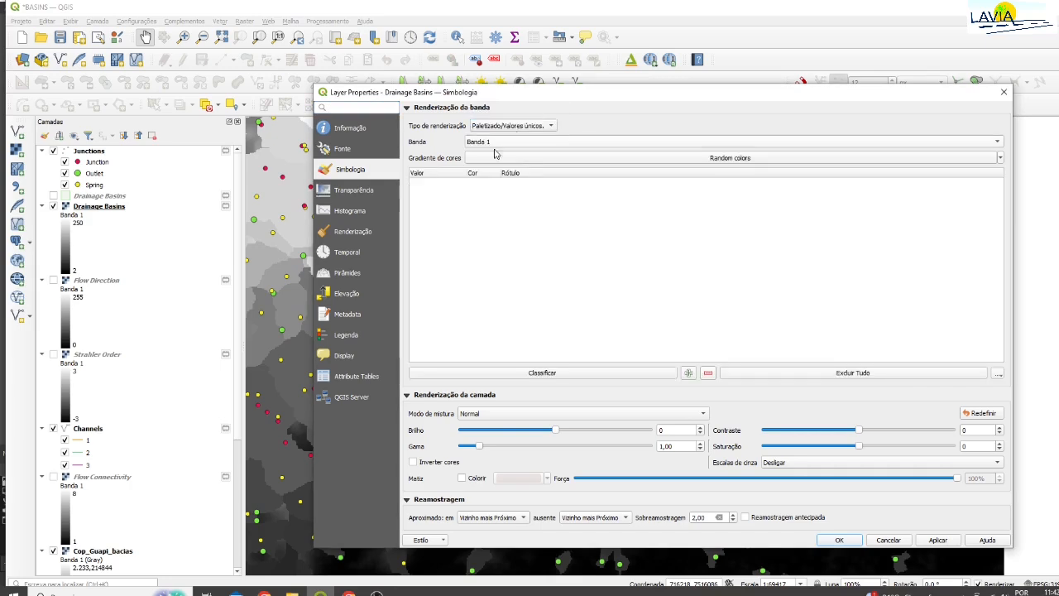
left_click(539, 373)
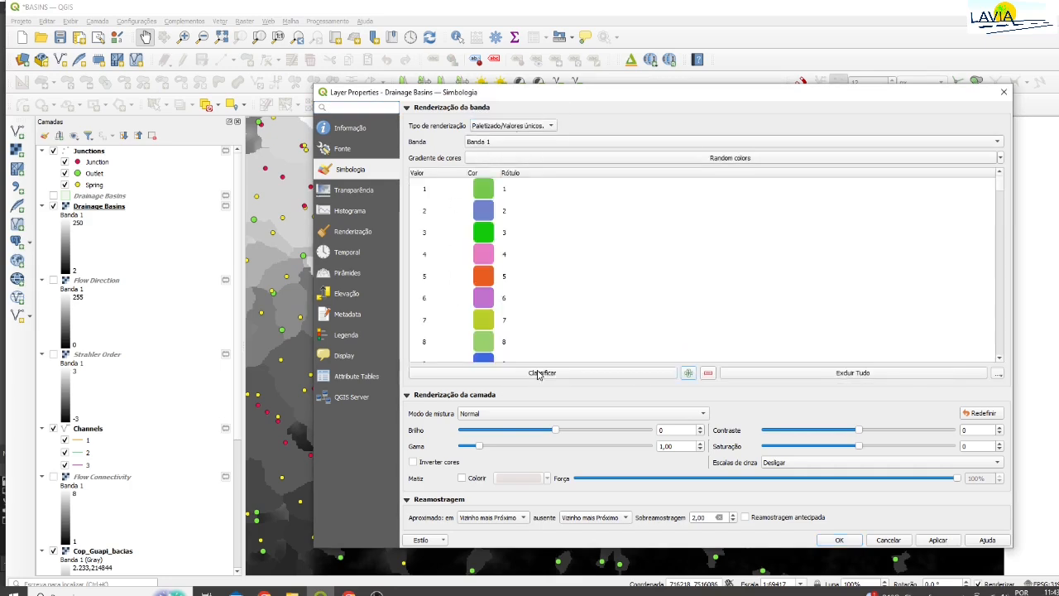
left_click(851, 541)
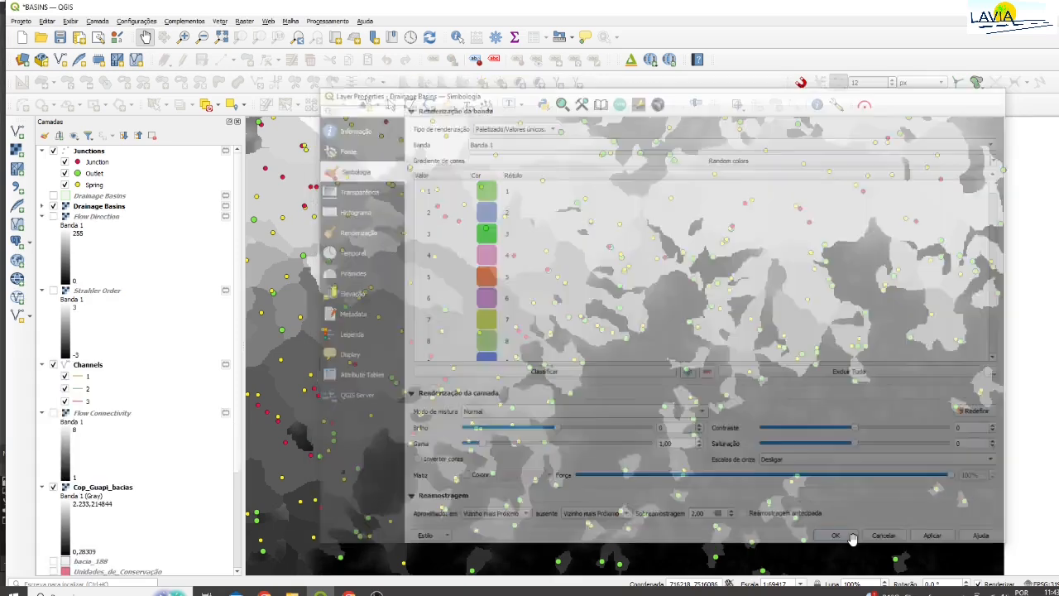
- Identify the value of a basin in the coloured Drainage Basins raster and close the results
scroll(622, 314, "down", 1)
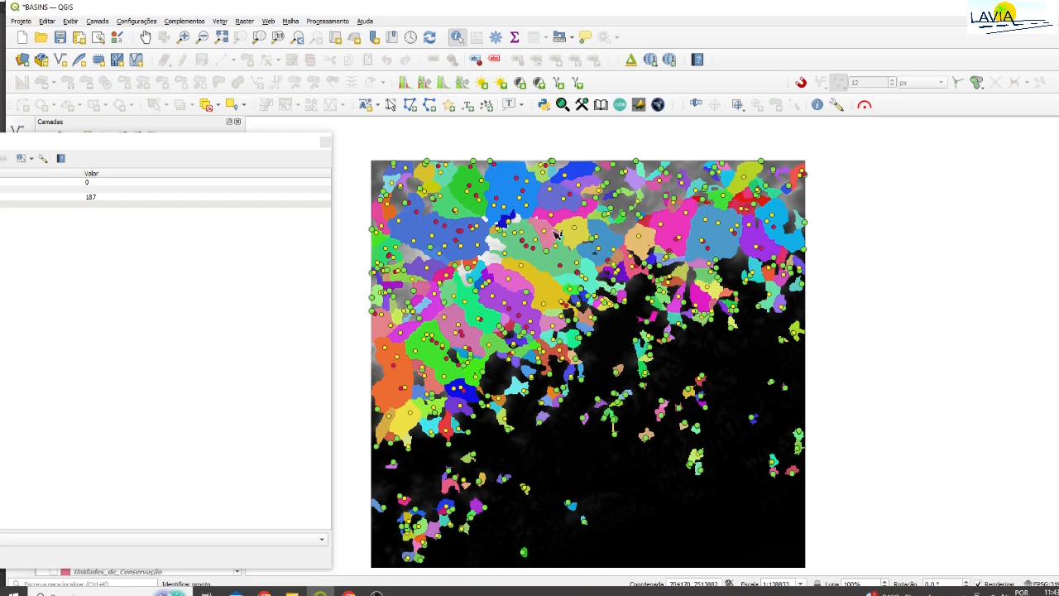
left_click(325, 141)
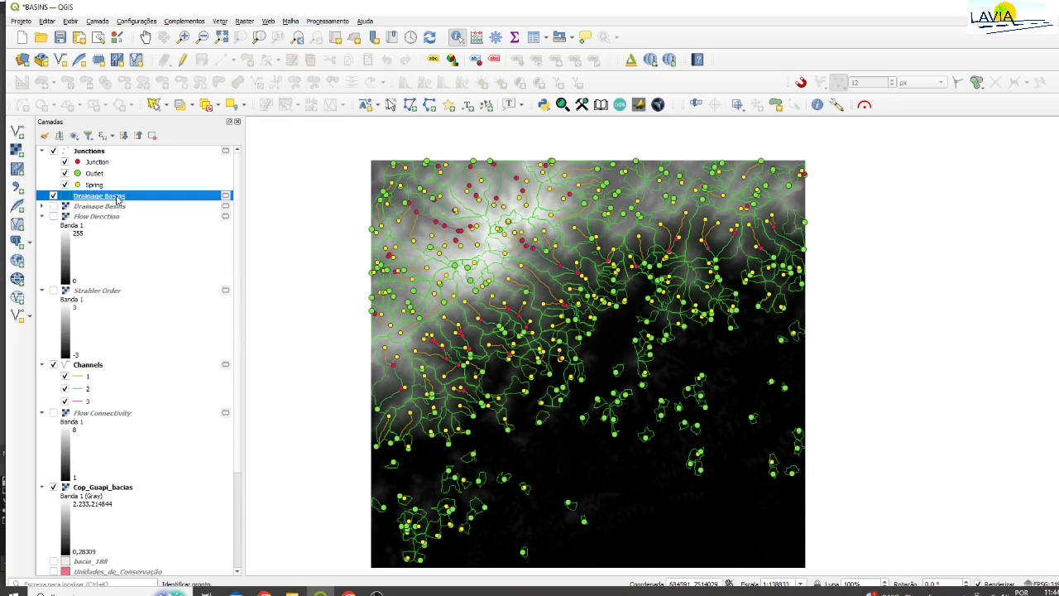
- Open the Drainage Basins polygon attribute table for editing and add a text (string) field named Nome with length 10
right_click(118, 198)
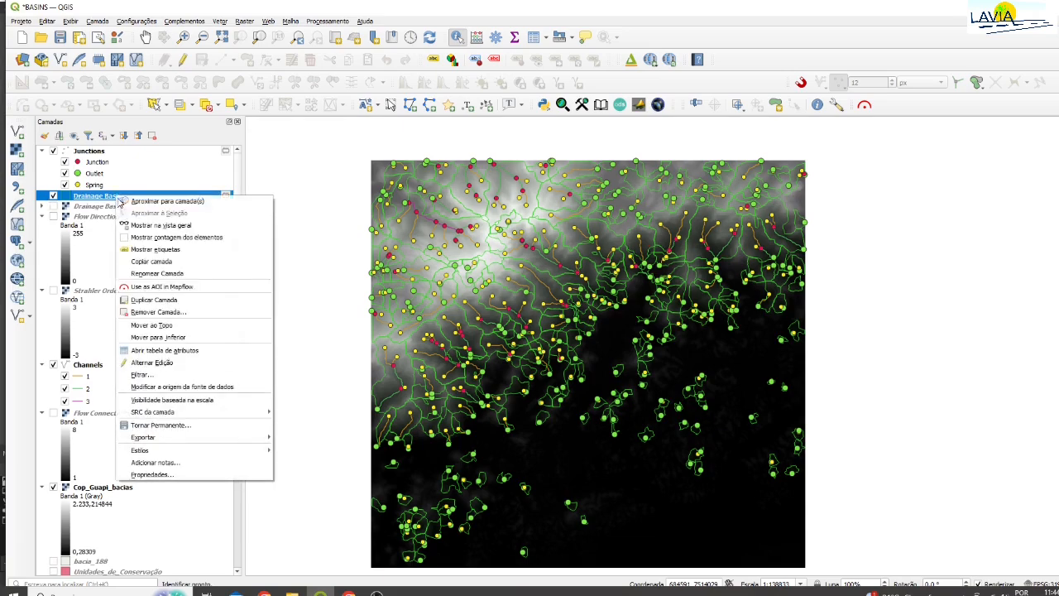
left_click(168, 352)
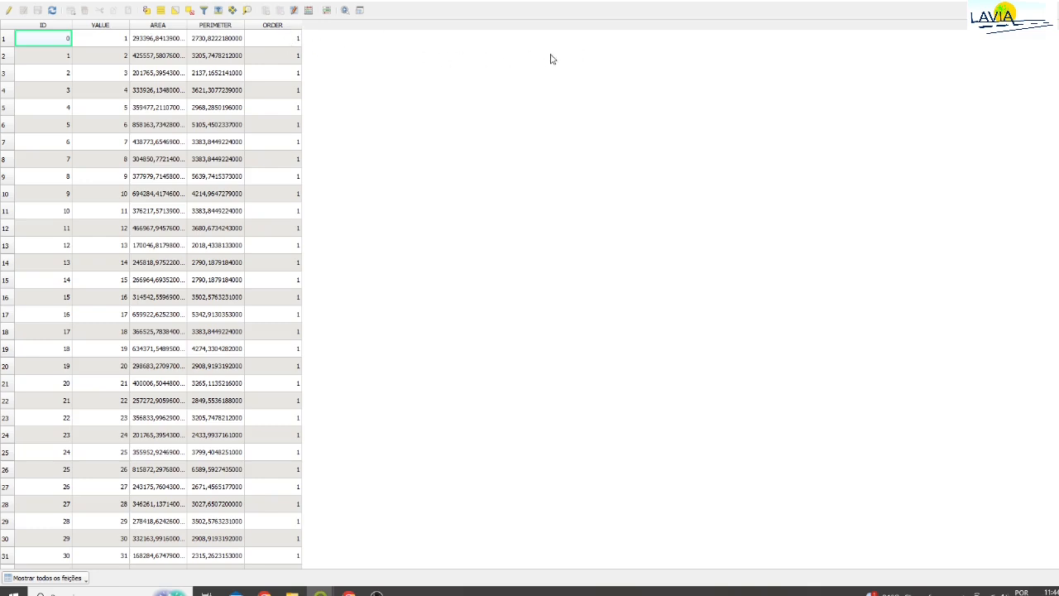
left_click(9, 11)
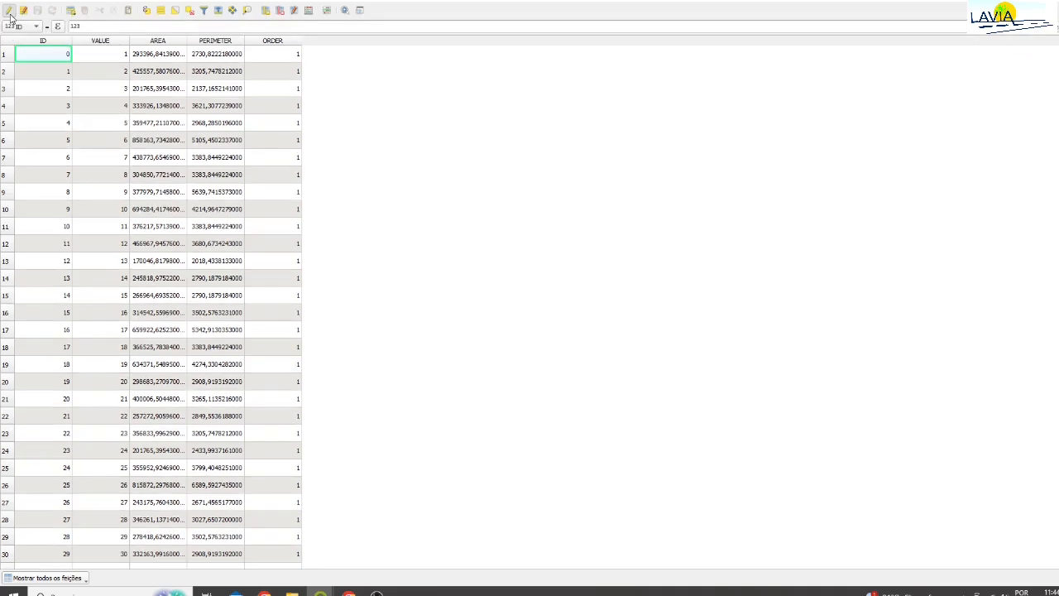
left_click(267, 10)
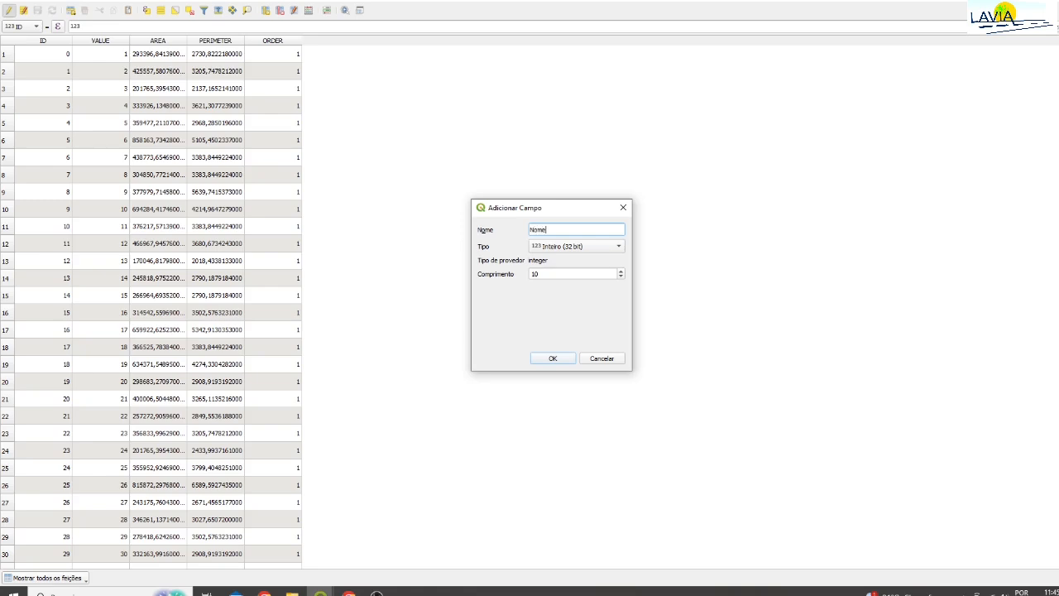
left_click(618, 249)
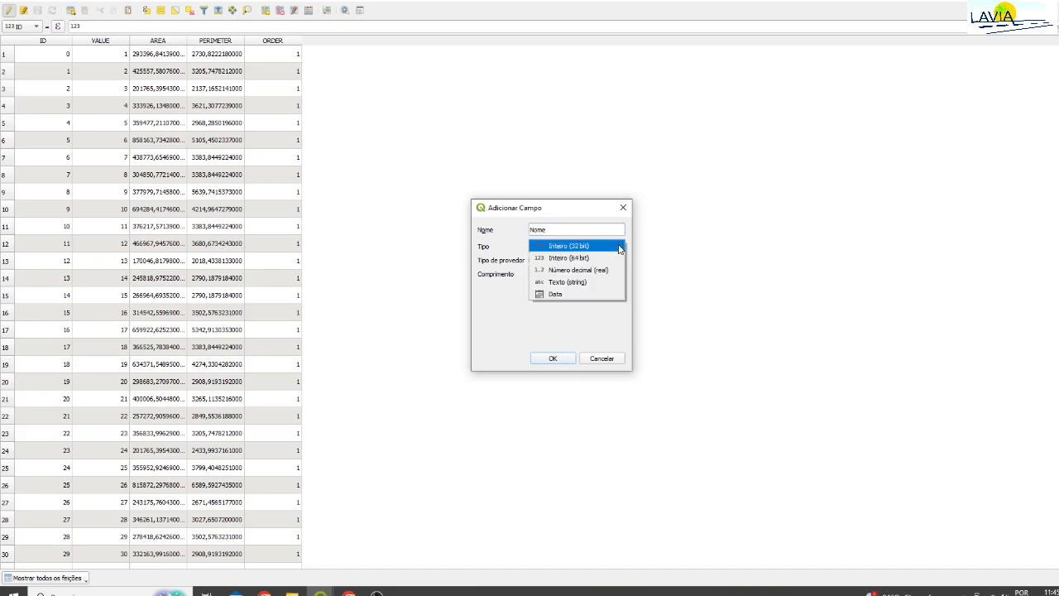
left_click(567, 281)
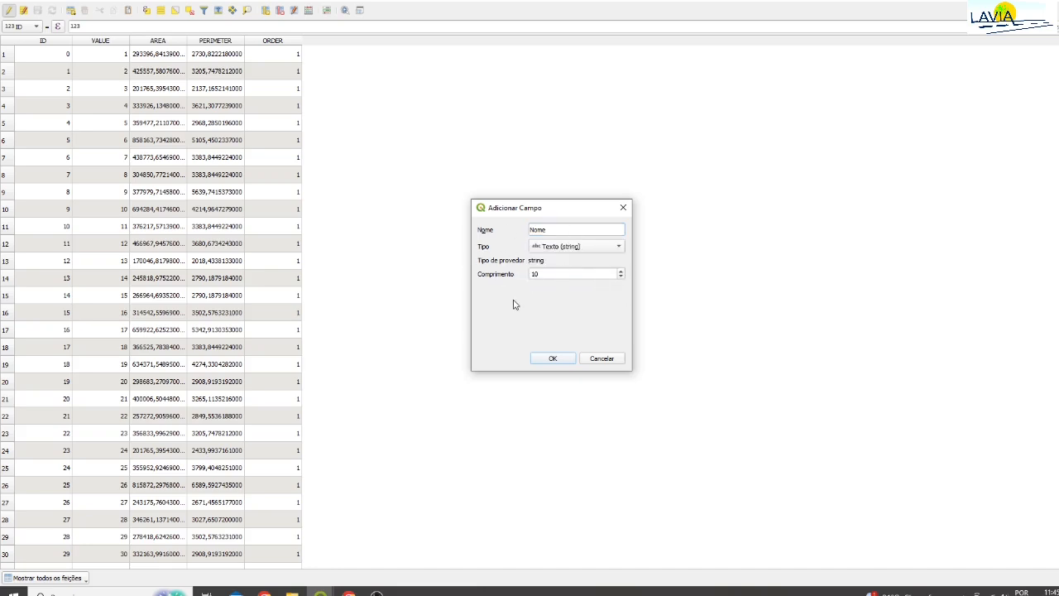
left_click(554, 358)
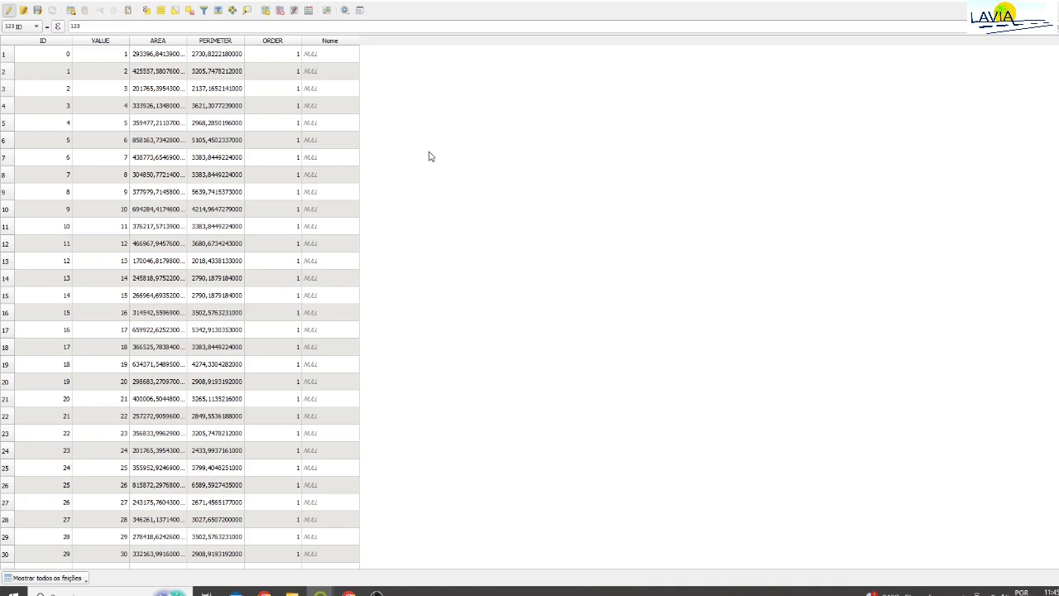
- Enter bacia_test as the Nome value of the first basin, stop editing, and save the Drainage Basins layer changes
double_click(307, 56)
type("bacia_test")
key("Return")
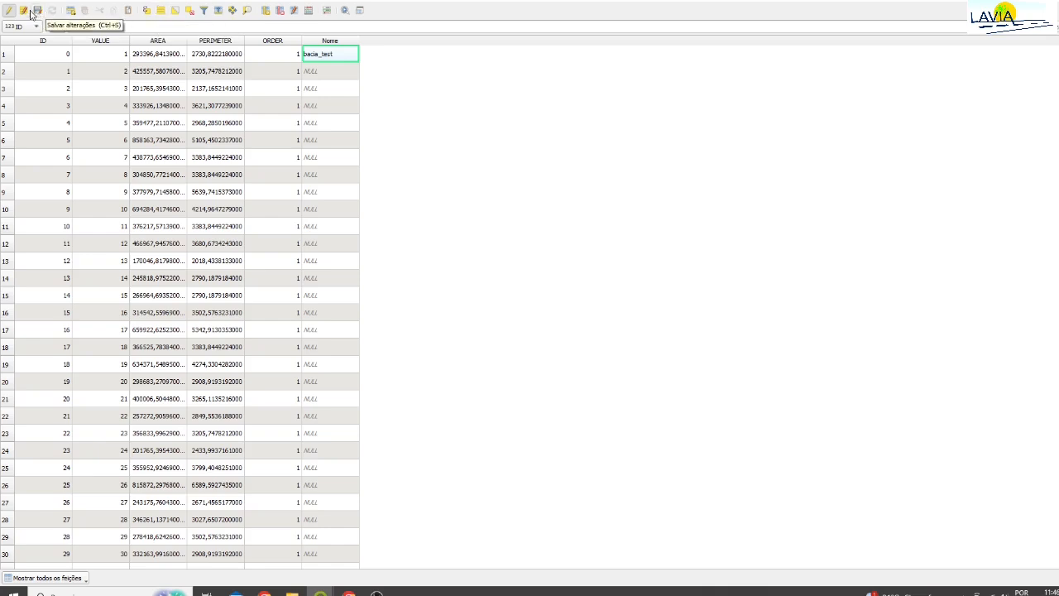
left_click(9, 10)
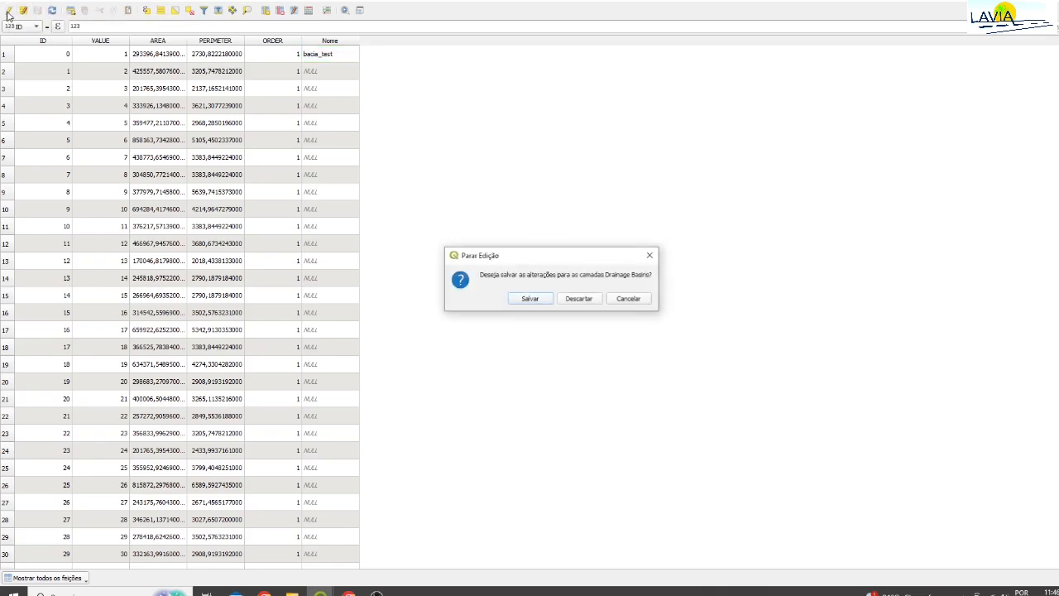
left_click(529, 298)
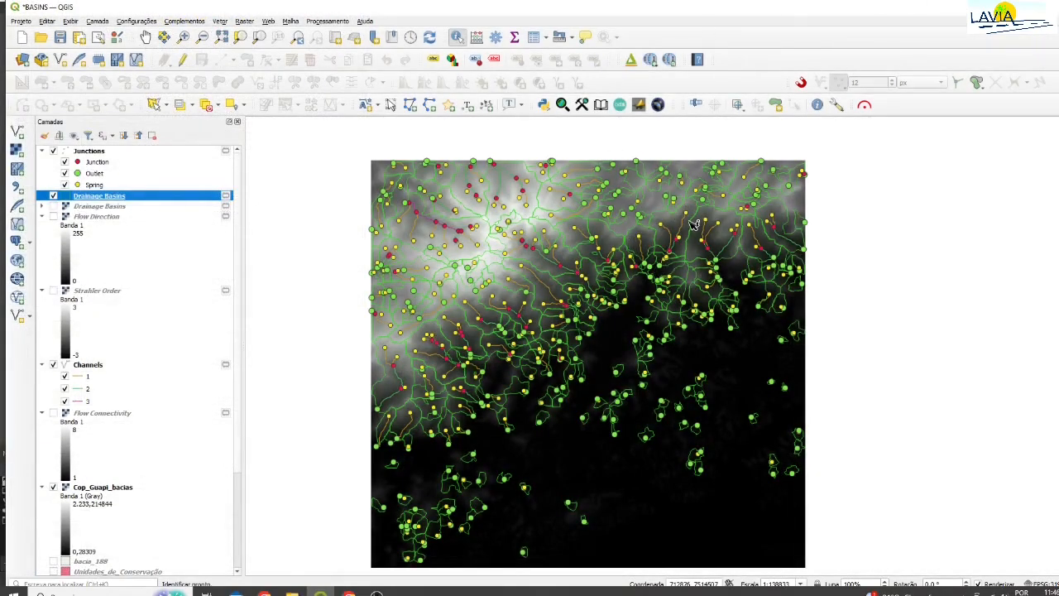
- Open the Drainage Basins polygon attribute table and examine the basin records and their Nome values
right_click(121, 200)
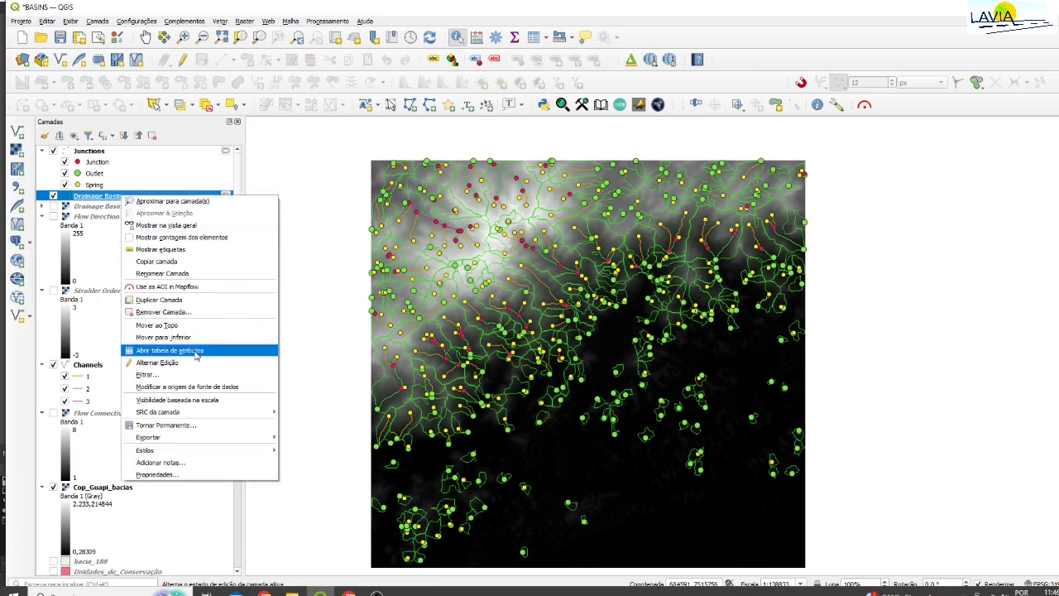
left_click(170, 350)
scroll(245, 118, "down", 20)
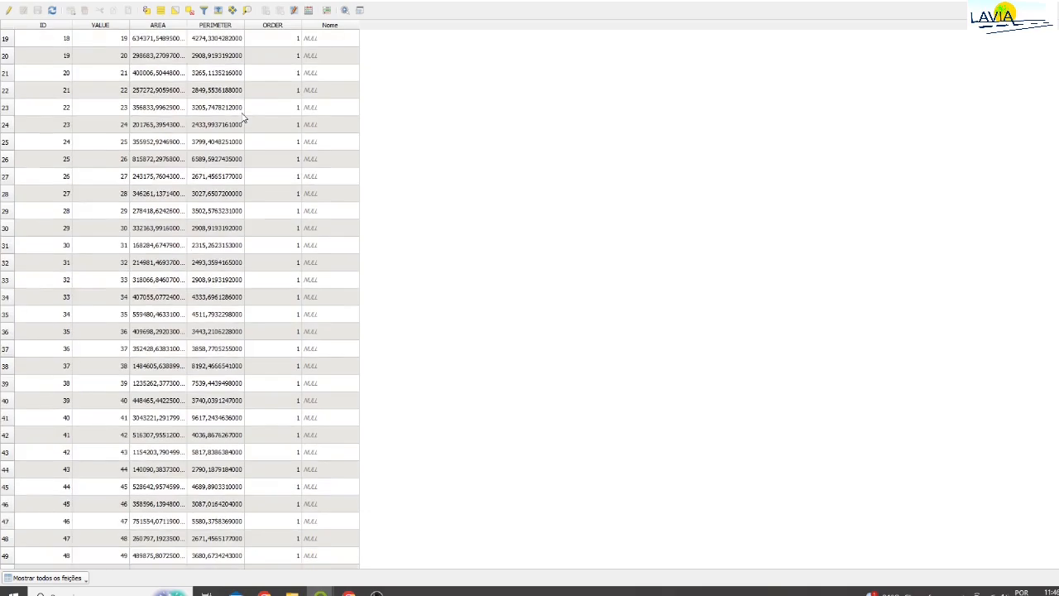
scroll(245, 118, "down", 20)
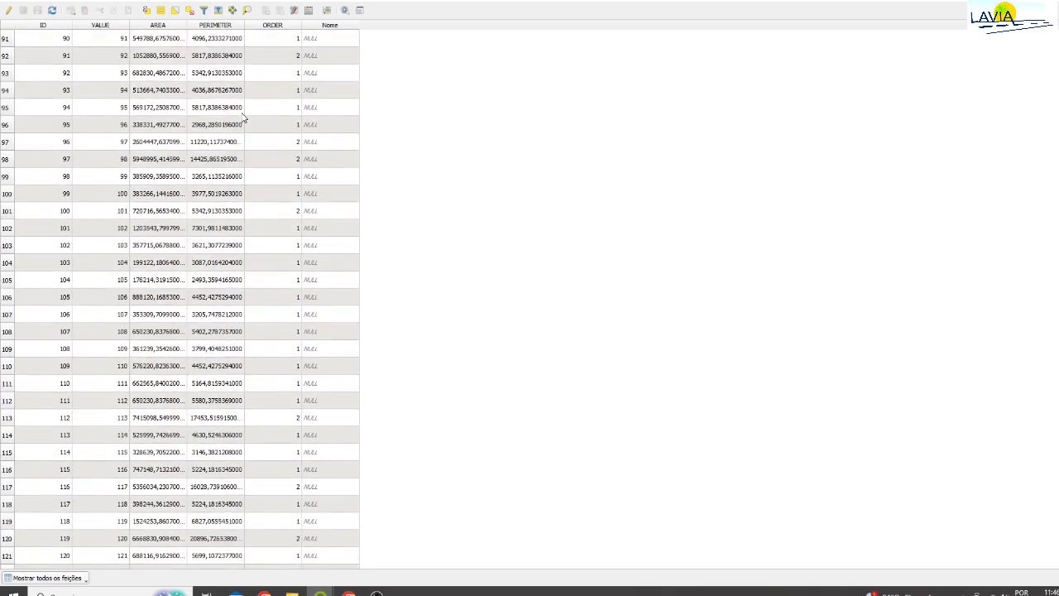
scroll(245, 119, "down", 6)
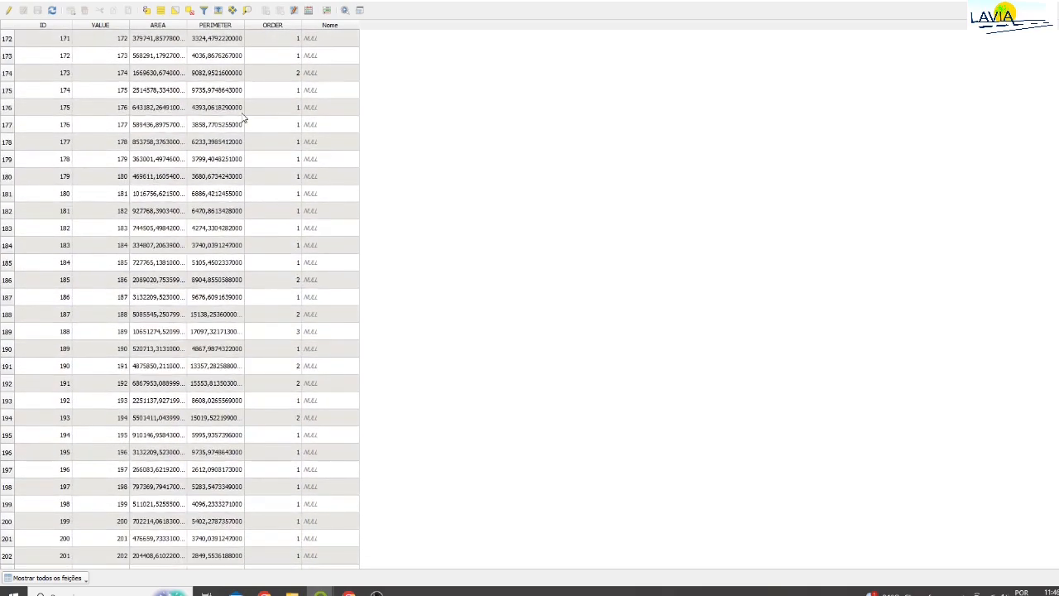
scroll(245, 119, "up", 20)
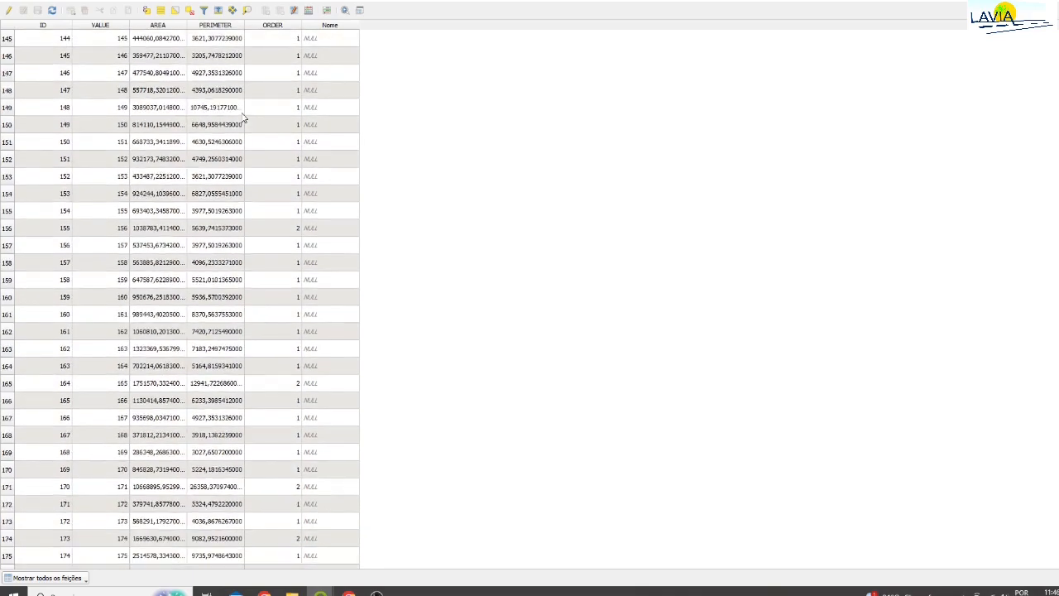
scroll(245, 118, "up", 16)
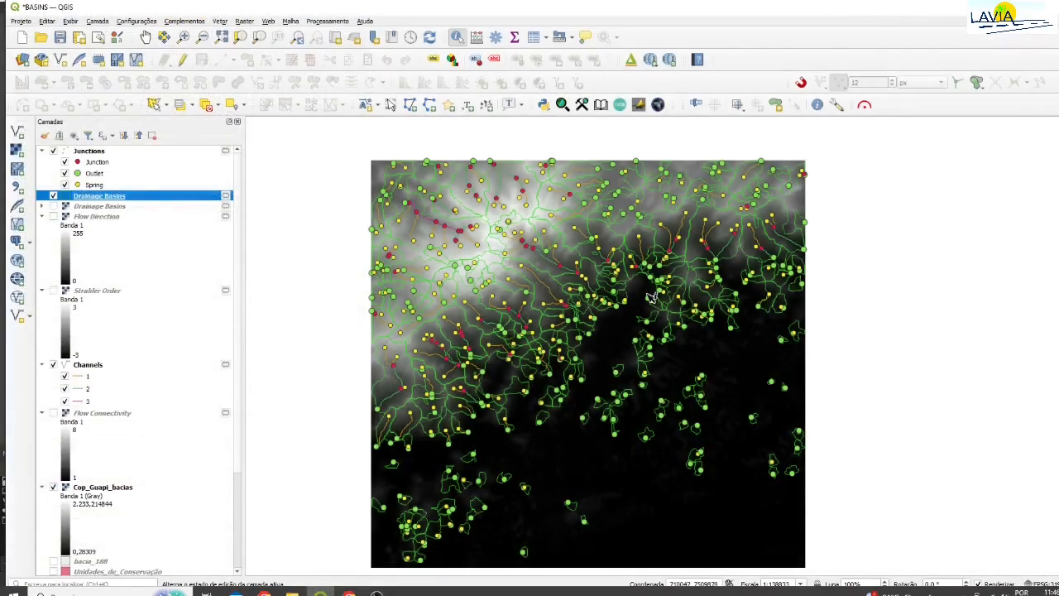
- Identify the large basin polygon in the map's northeast and open the Drainage Basins polygon attribute table
scroll(681, 290, "up", 2)
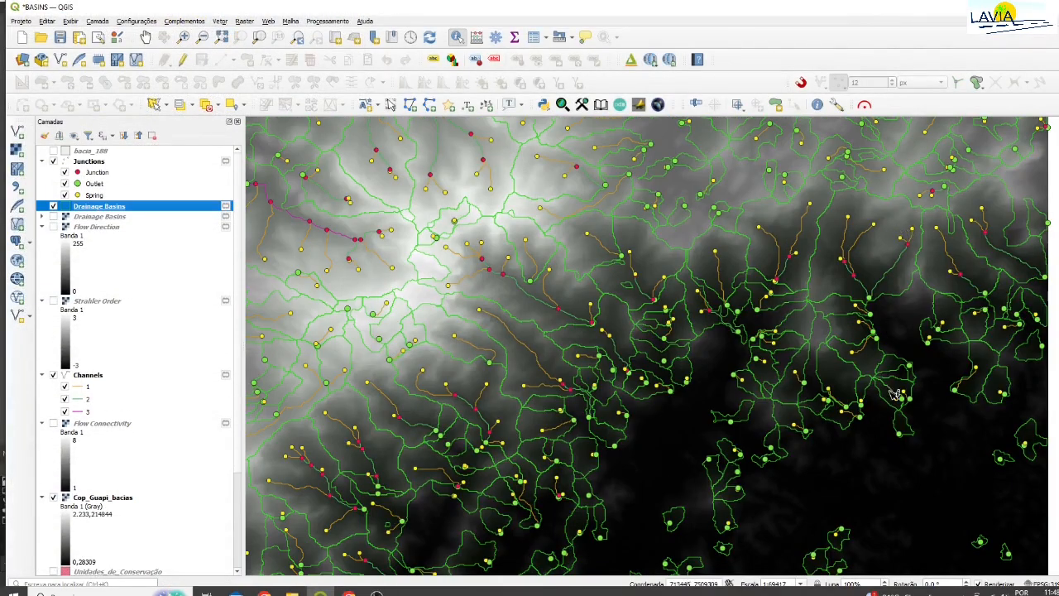
left_click(894, 230)
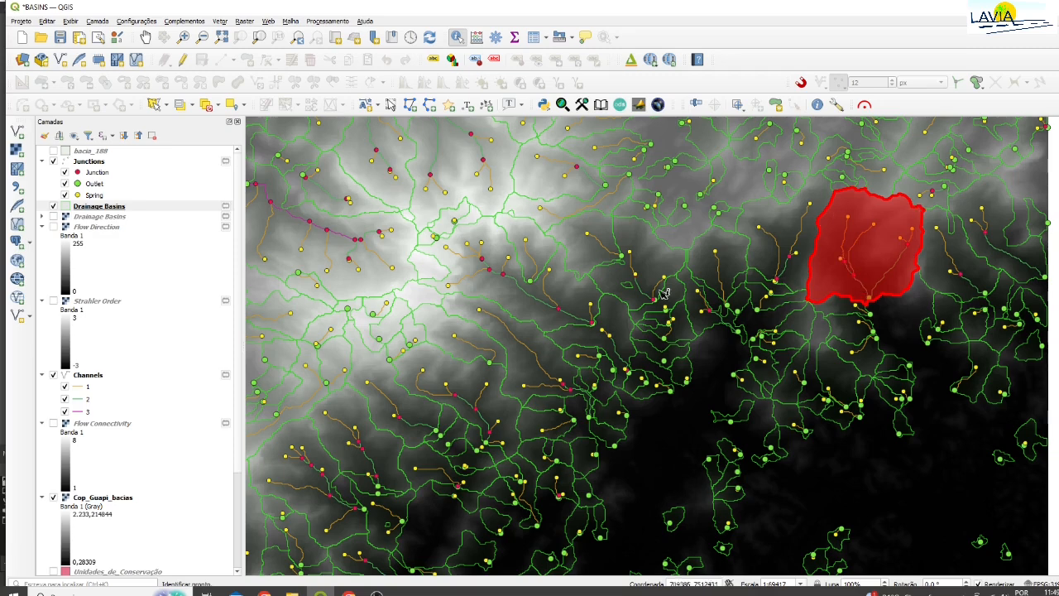
right_click(104, 212)
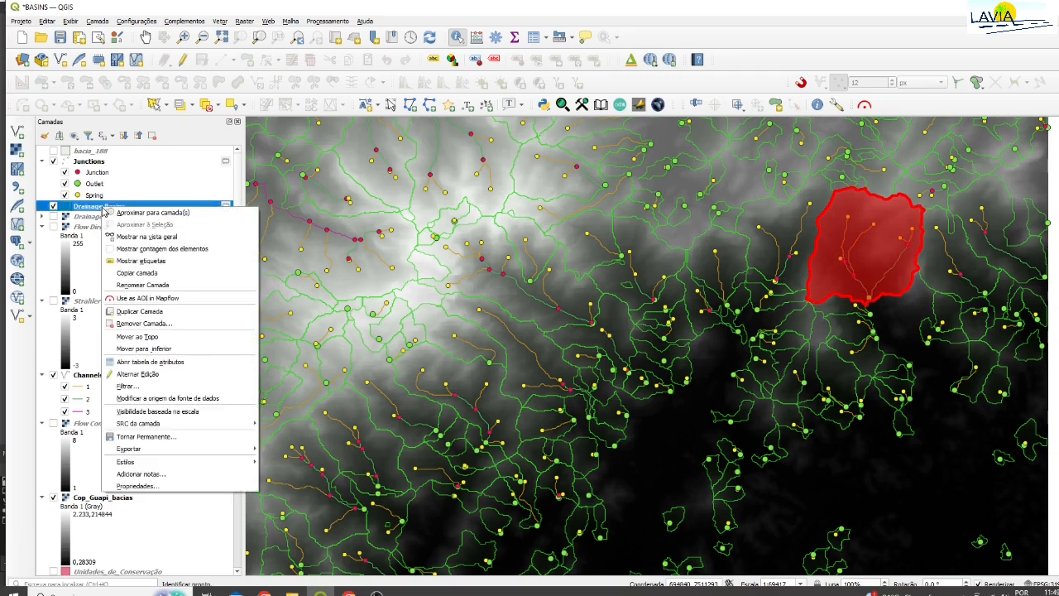
left_click(191, 363)
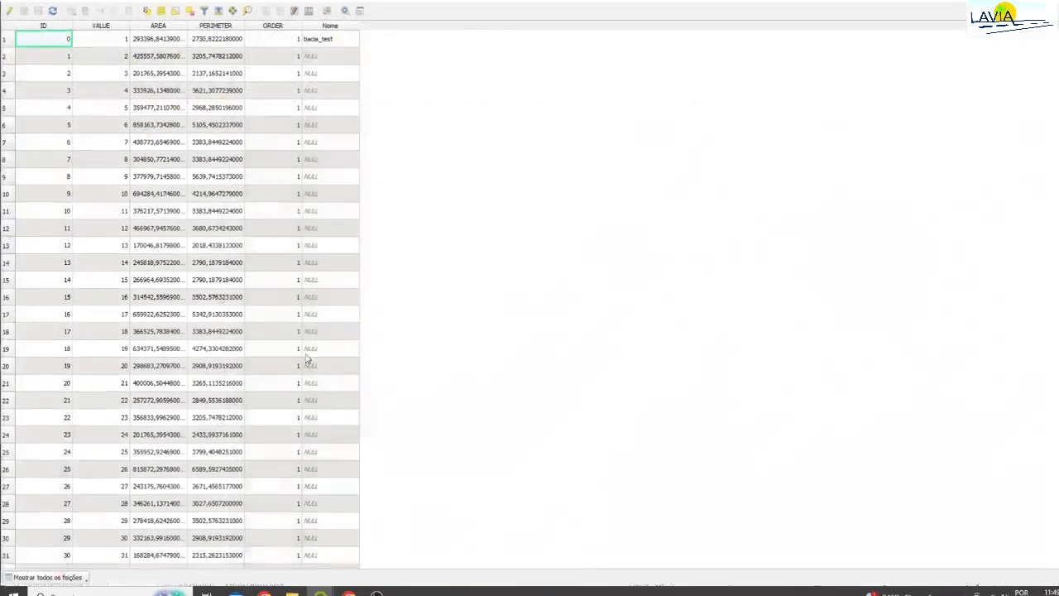
- Select the basin with the expression "ID" = 188, and close the expression dialog and attribute table
left_click(146, 14)
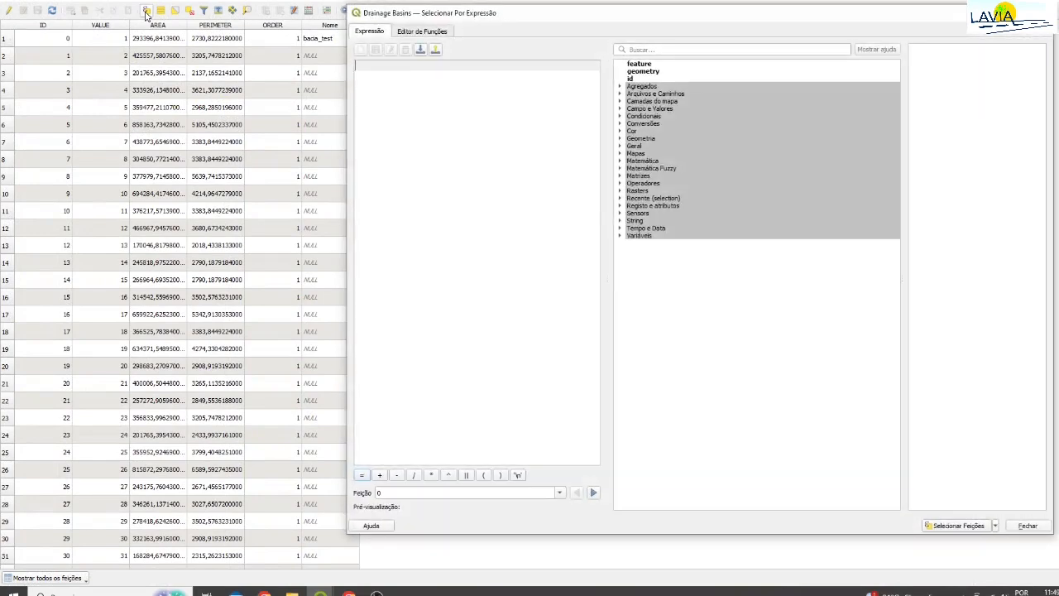
left_click(621, 109)
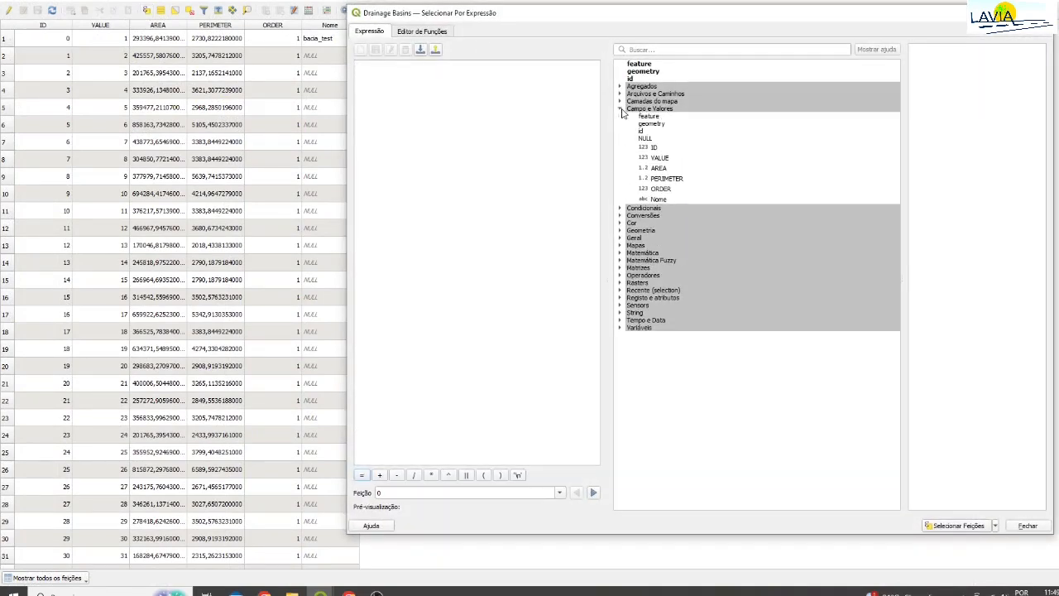
double_click(653, 147)
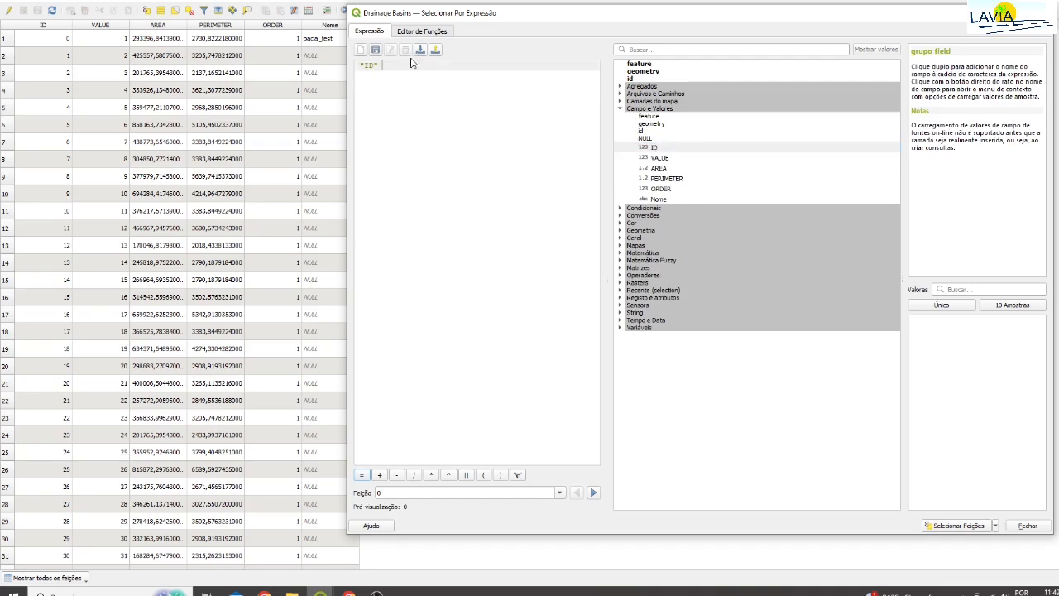
left_click(362, 474)
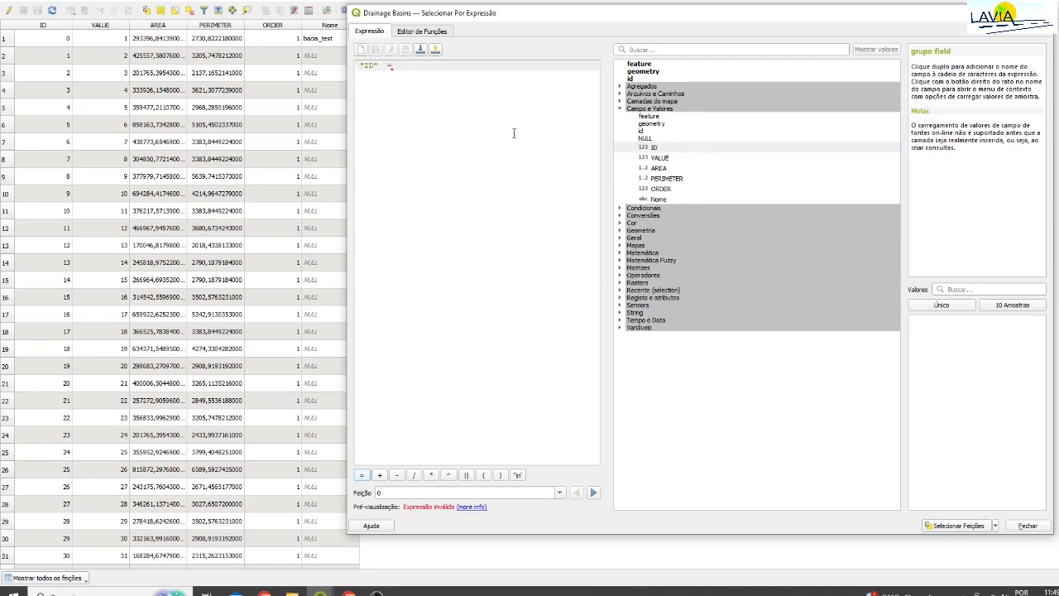
left_click(969, 304)
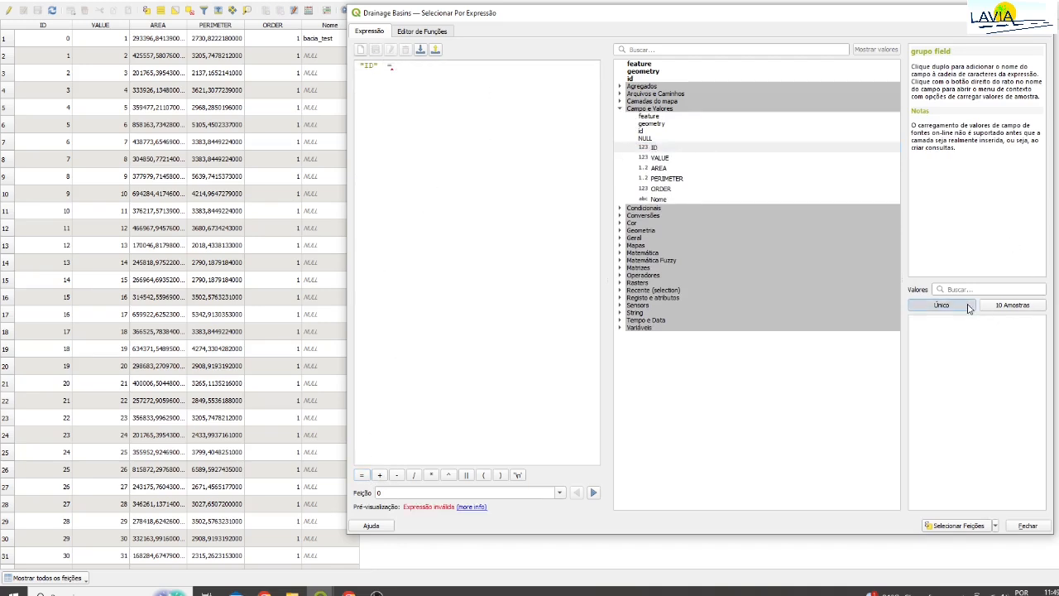
scroll(973, 387, "down", 20)
double_click(915, 379)
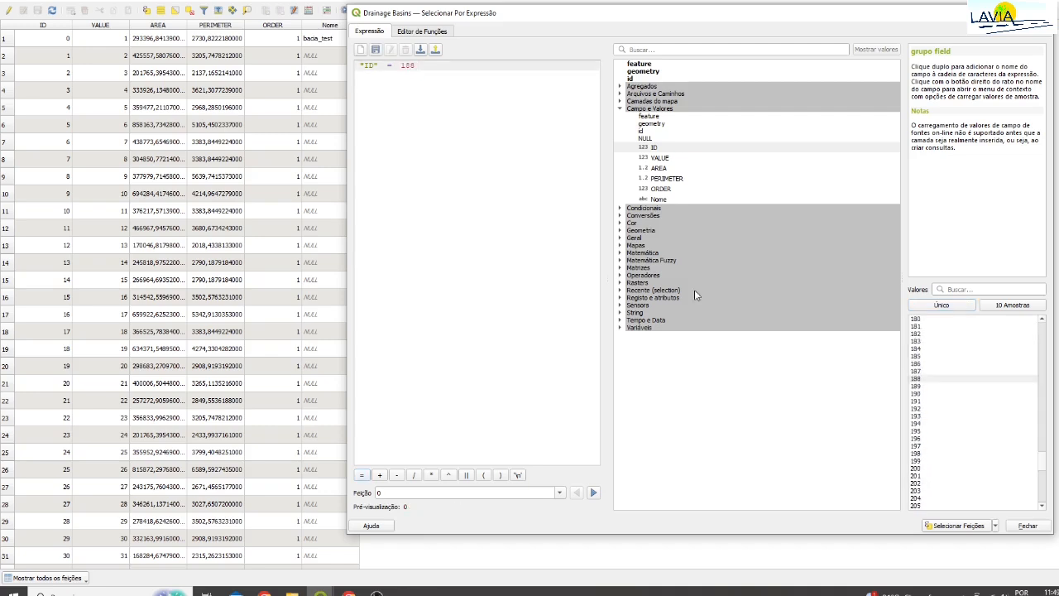
left_click(933, 530)
left_click(1041, 13)
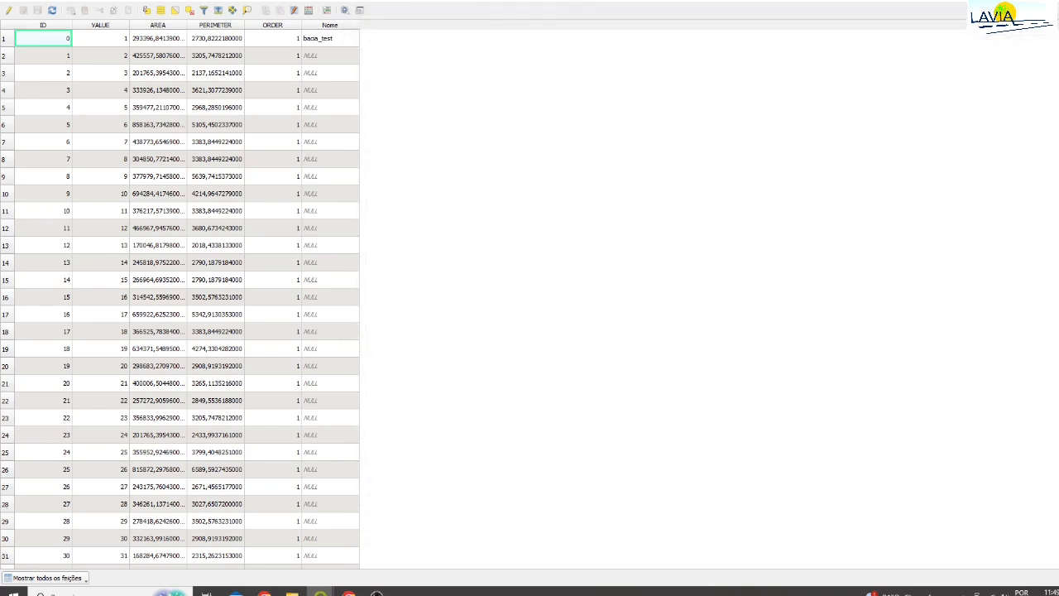
left_click(1048, 3)
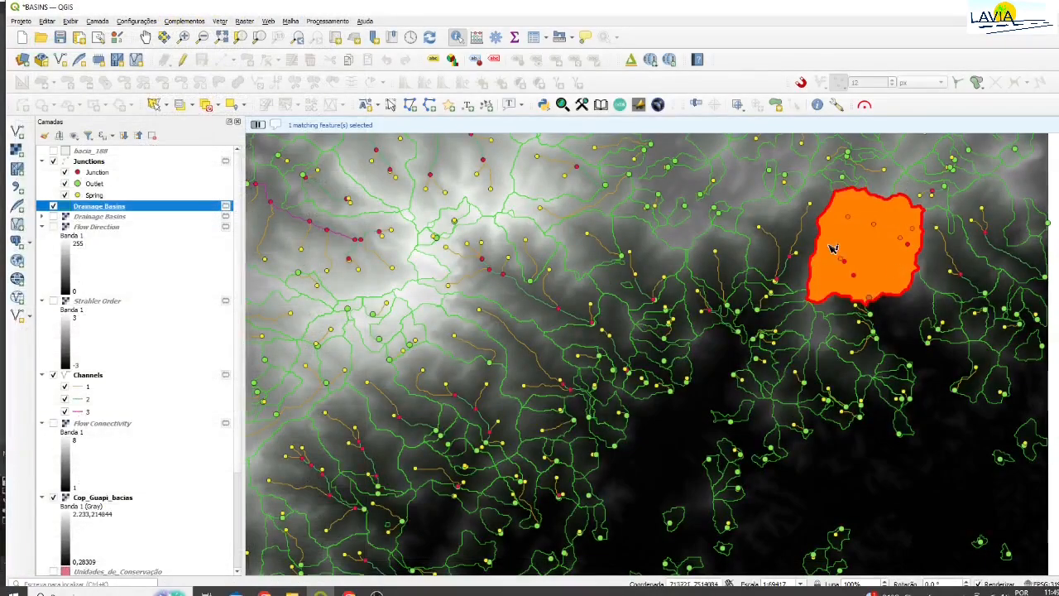
- Export only the selected basin as the shapefile bacia-188 in the AULA SIG 2024.2 folder and add it to the map
right_click(92, 207)
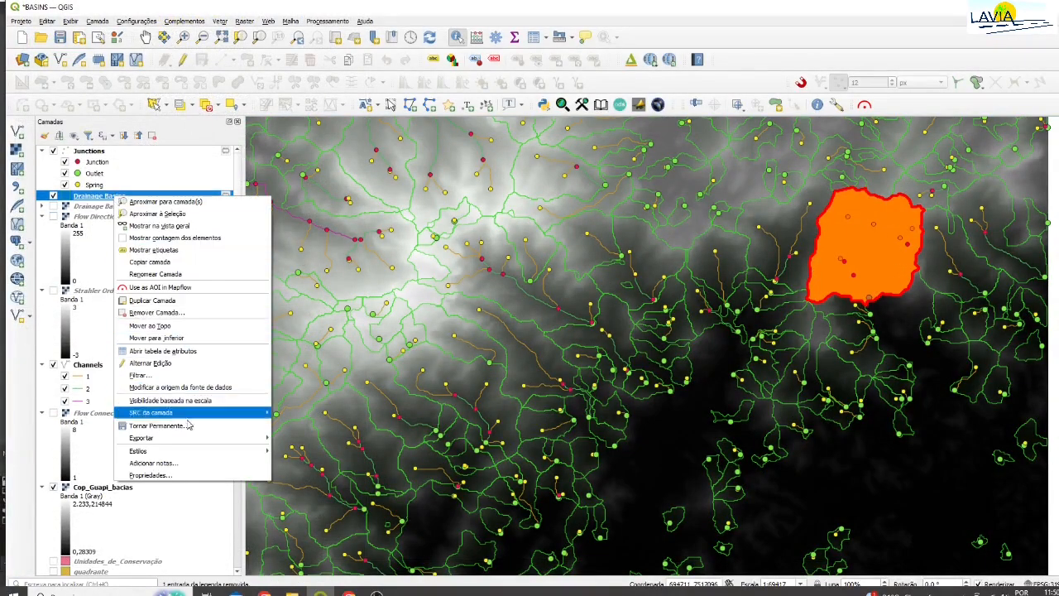
mouse_move(189, 439)
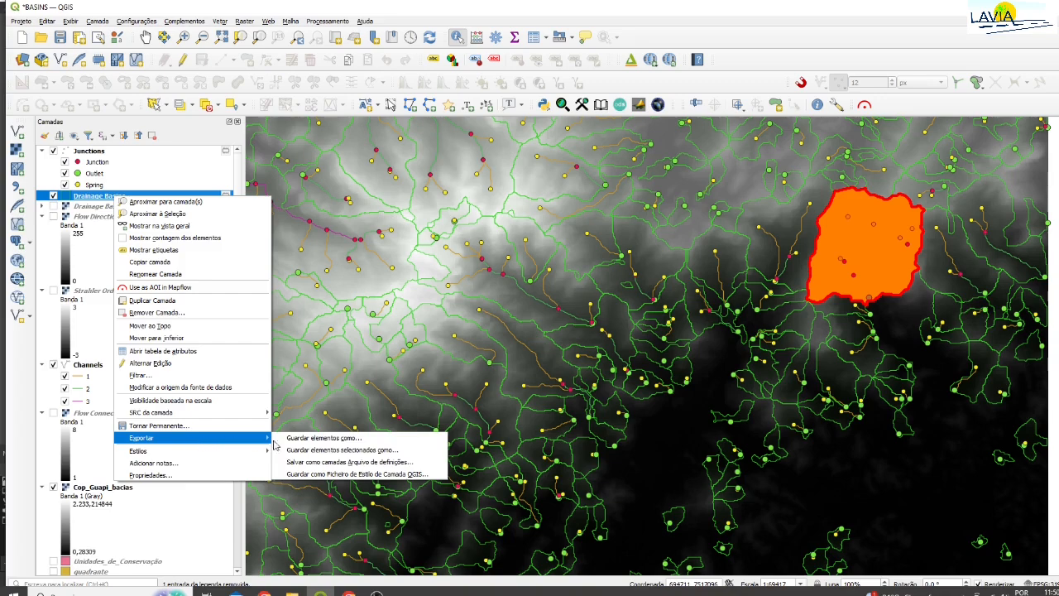
left_click(324, 450)
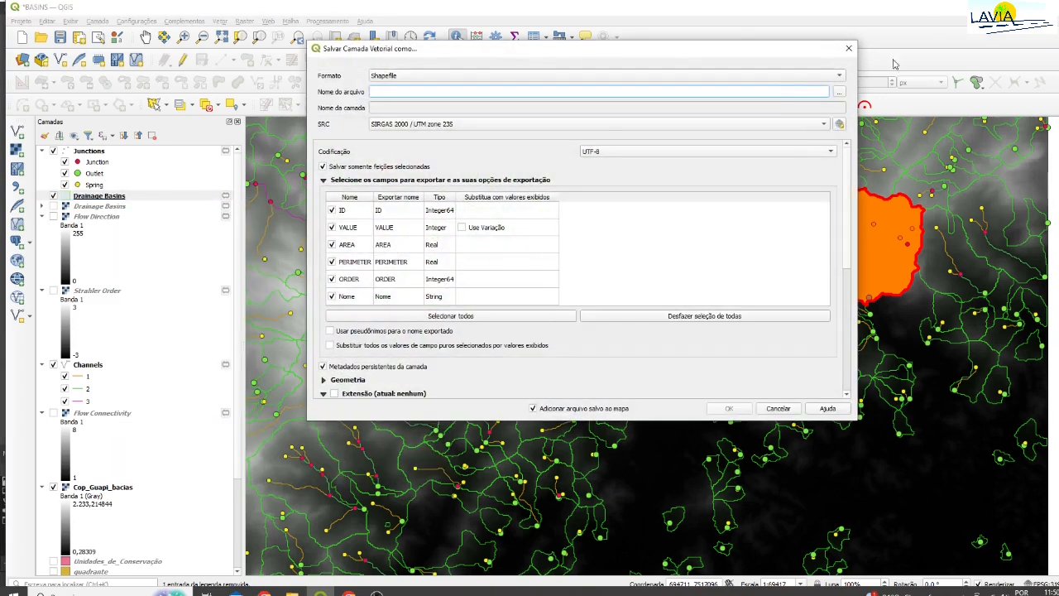
left_click(840, 92)
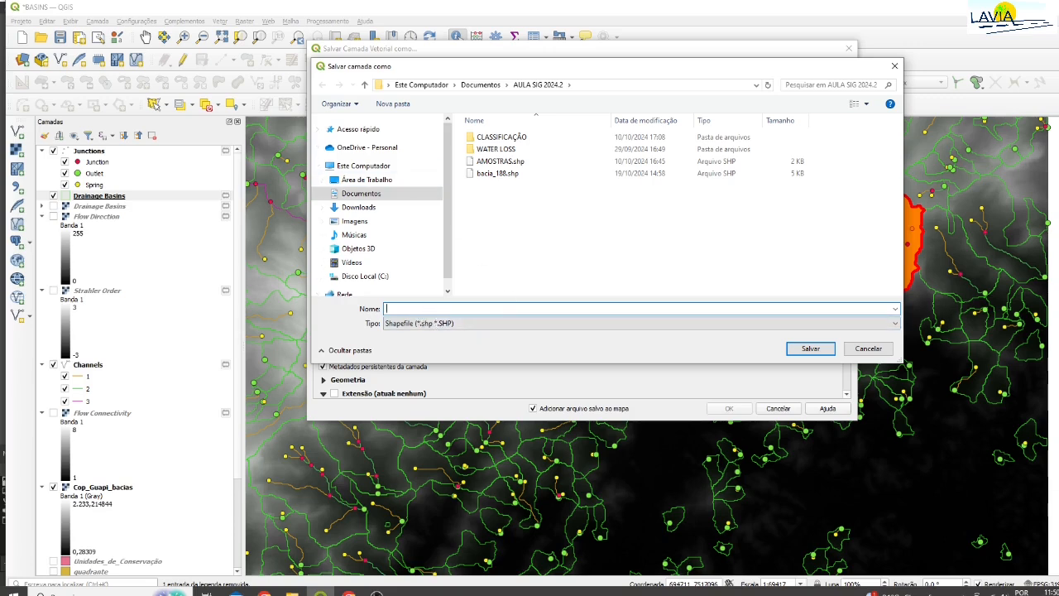
type("bacia")
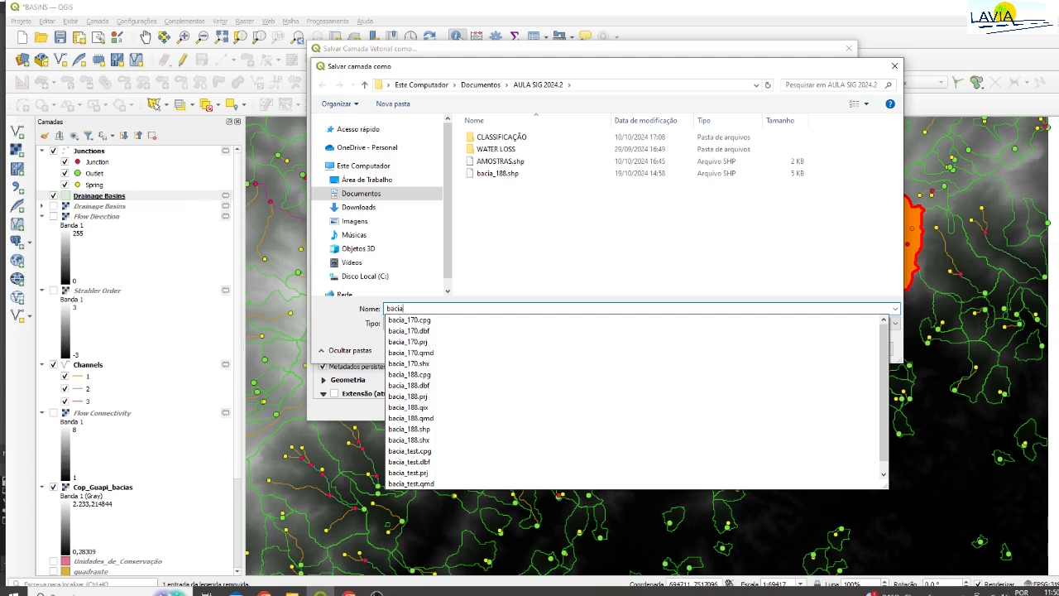
type("-")
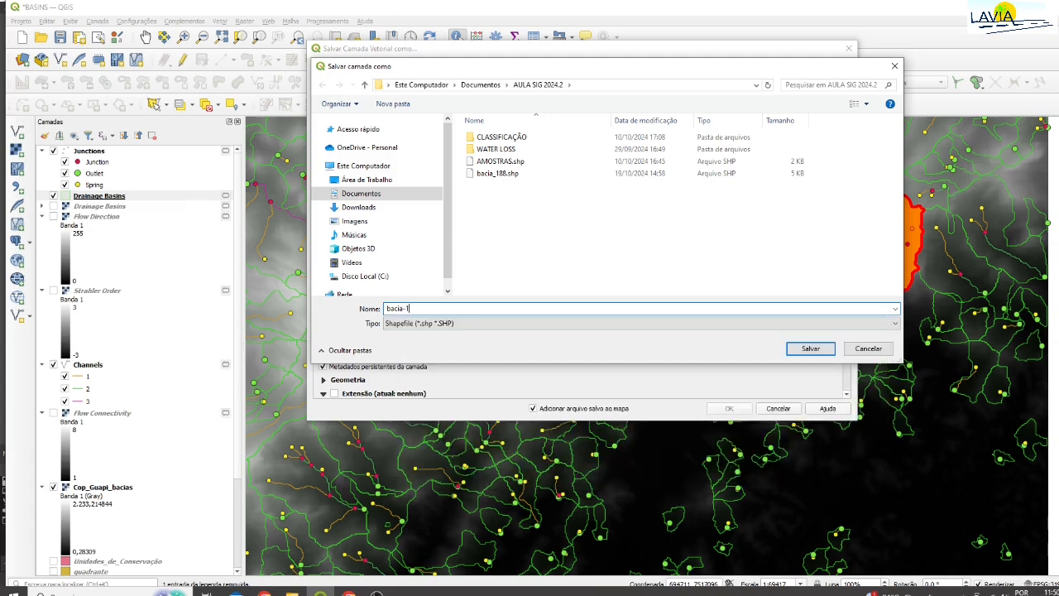
type("188")
left_click(809, 350)
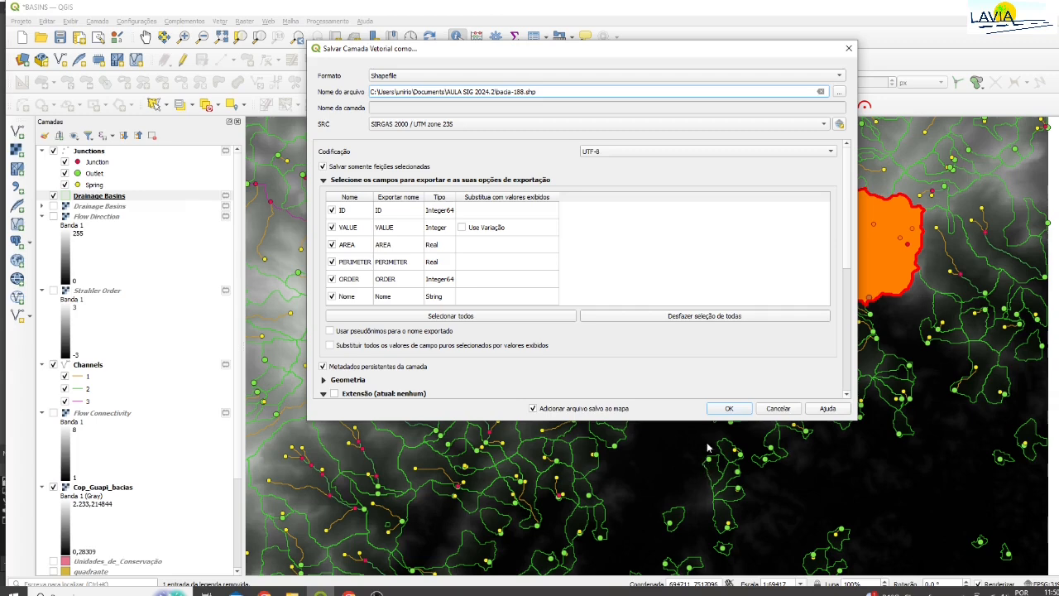
left_click(728, 409)
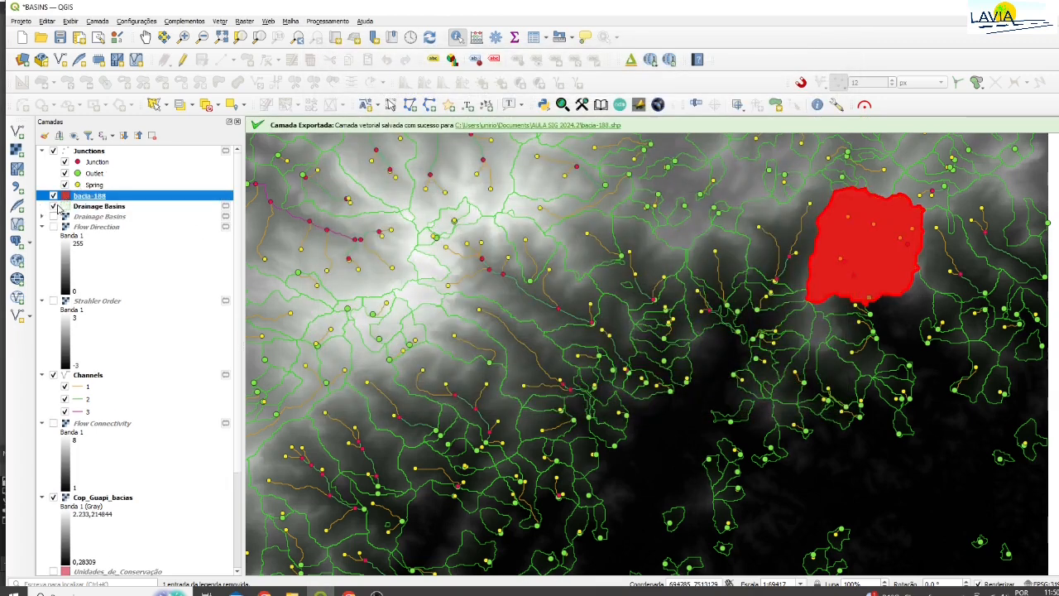
- Hide the Drainage Basins polygon layer and open its attribute table
left_click(53, 206)
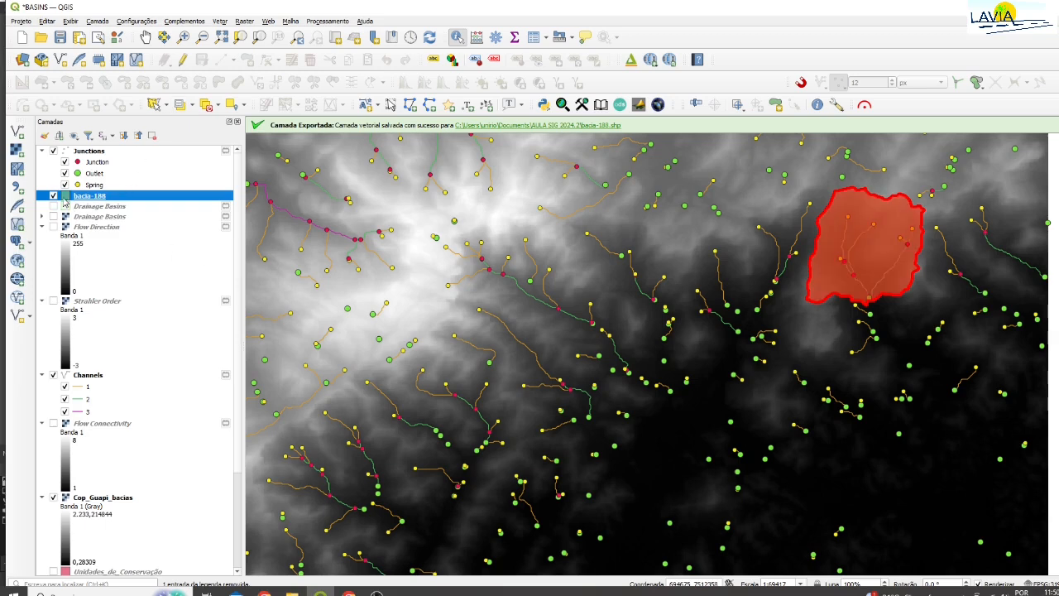
left_click(92, 207)
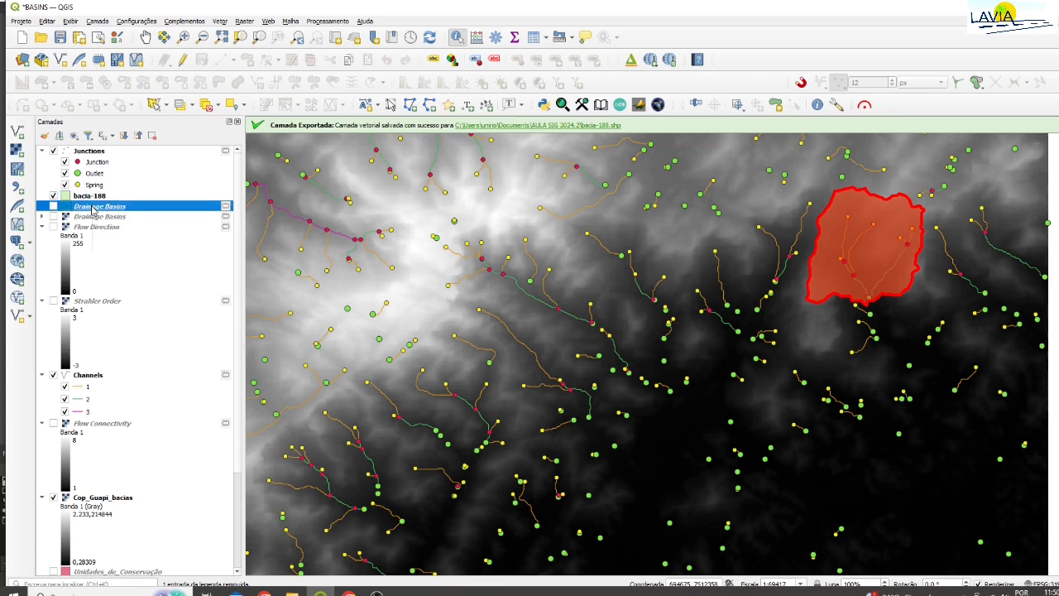
right_click(93, 207)
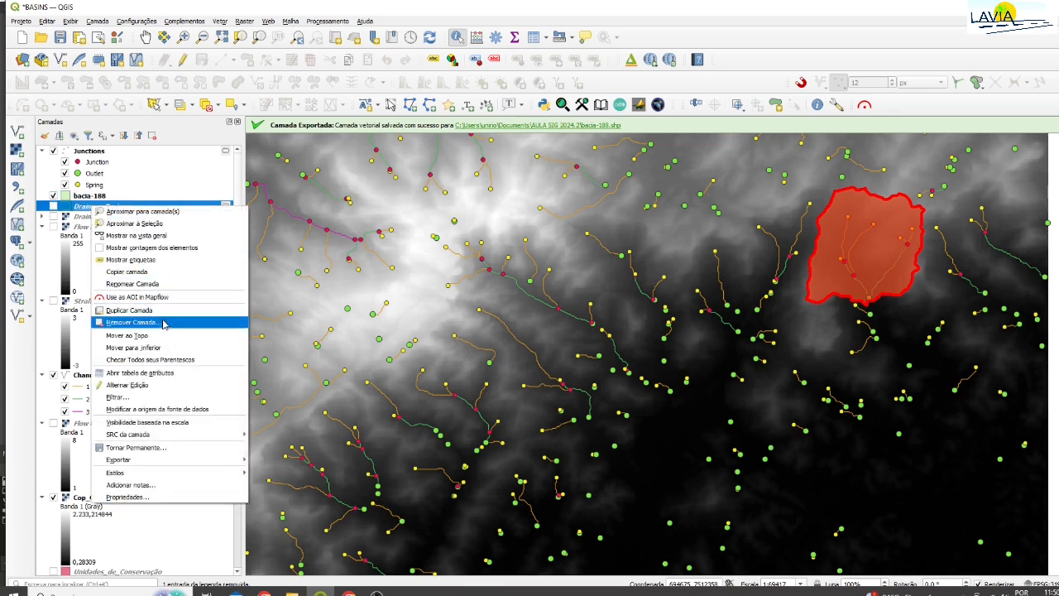
left_click(168, 374)
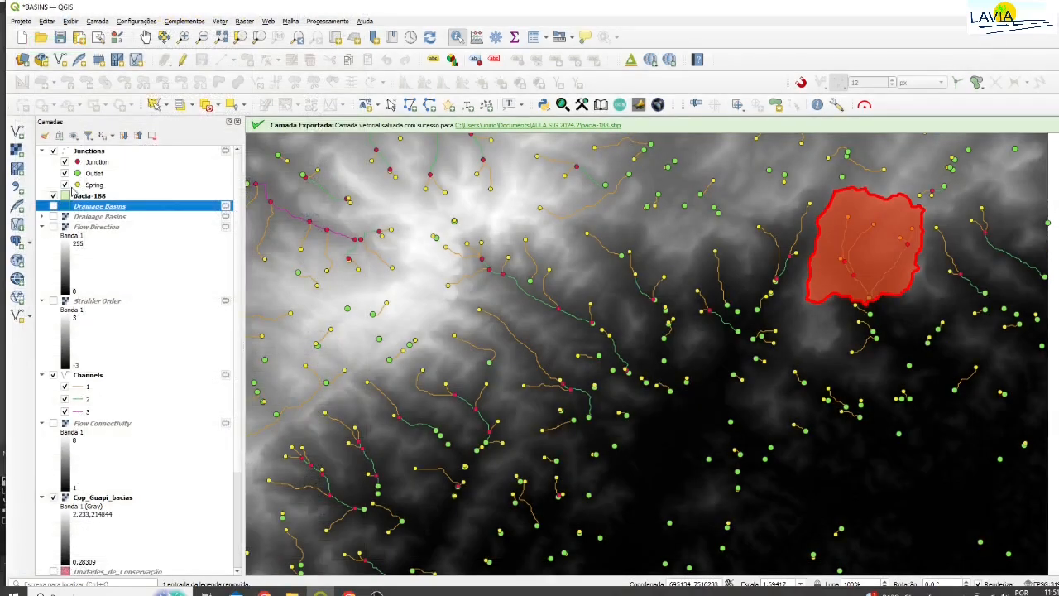
- Leave the Identify tool for the Pan tool to clear the basin's red highlight from the map
left_click(202, 37)
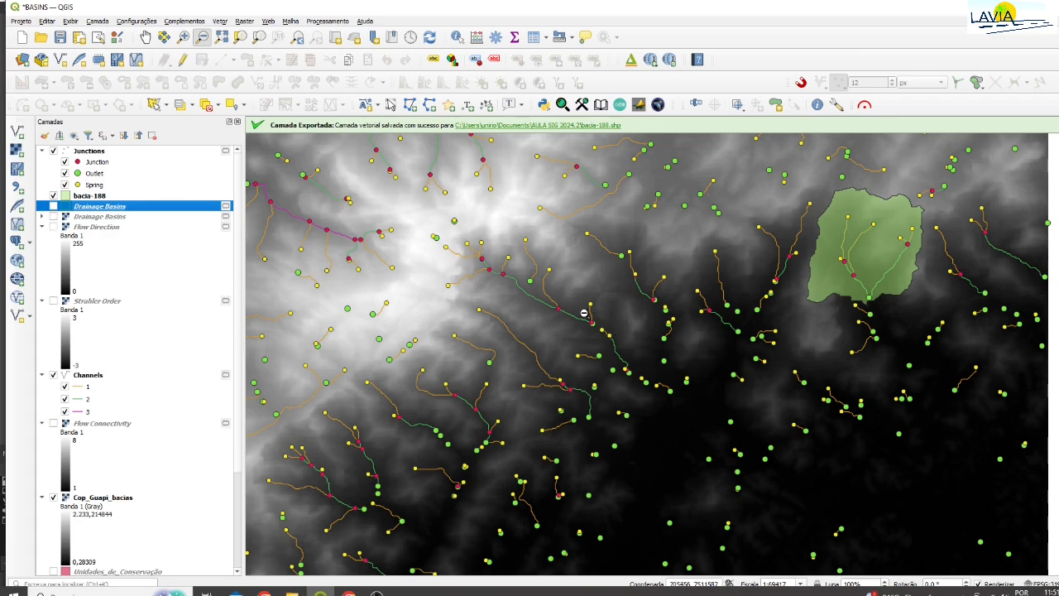
left_click(147, 38)
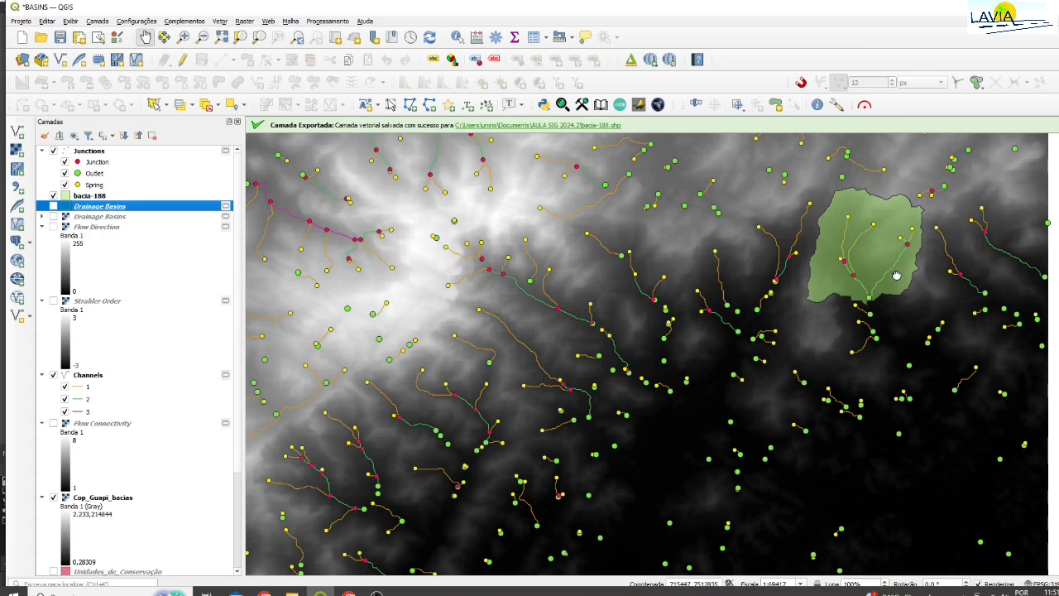
- Show the Drainage Basins polygon layer and examine how its basin boundaries surround bacia-188 over the elevation raster
left_click_drag(896, 276, 843, 317)
scroll(843, 318, "down", 1)
left_click_drag(796, 392, 736, 319)
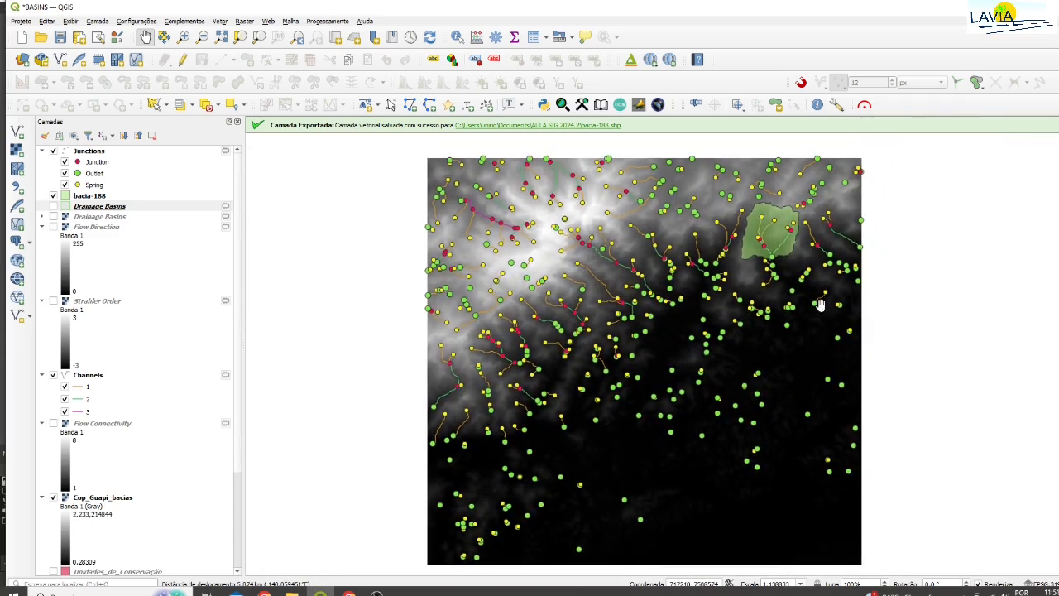
left_click(53, 206)
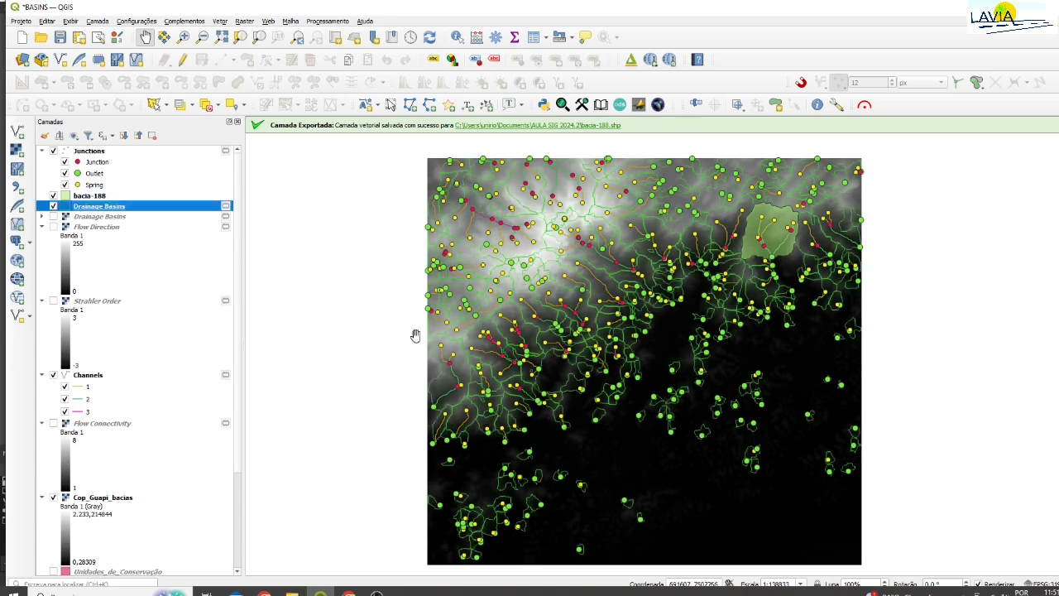
left_click_drag(779, 321, 757, 328)
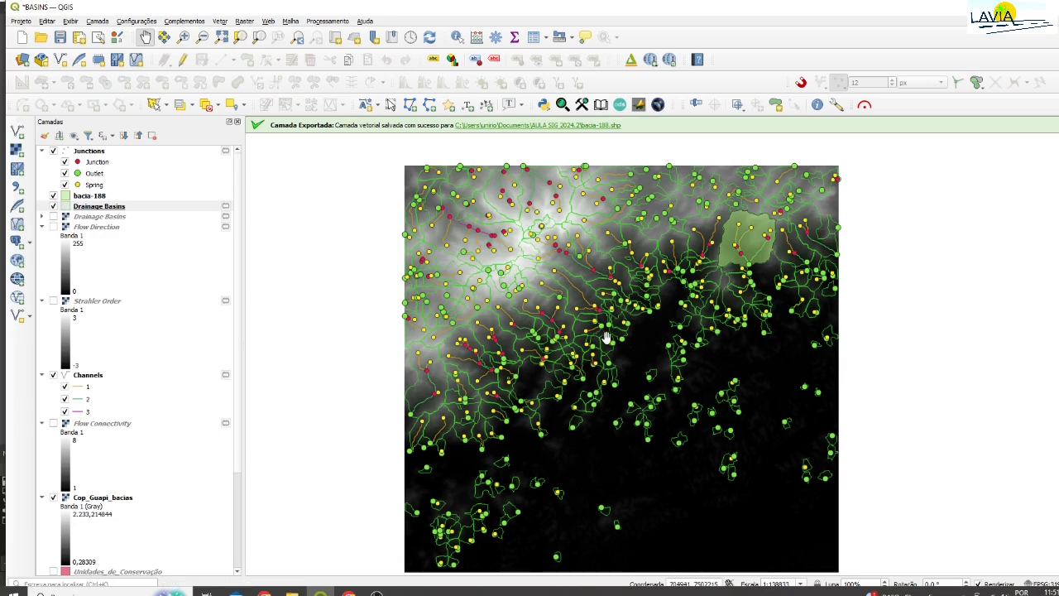
scroll(625, 319, "up", 1)
left_click_drag(624, 316, 614, 396)
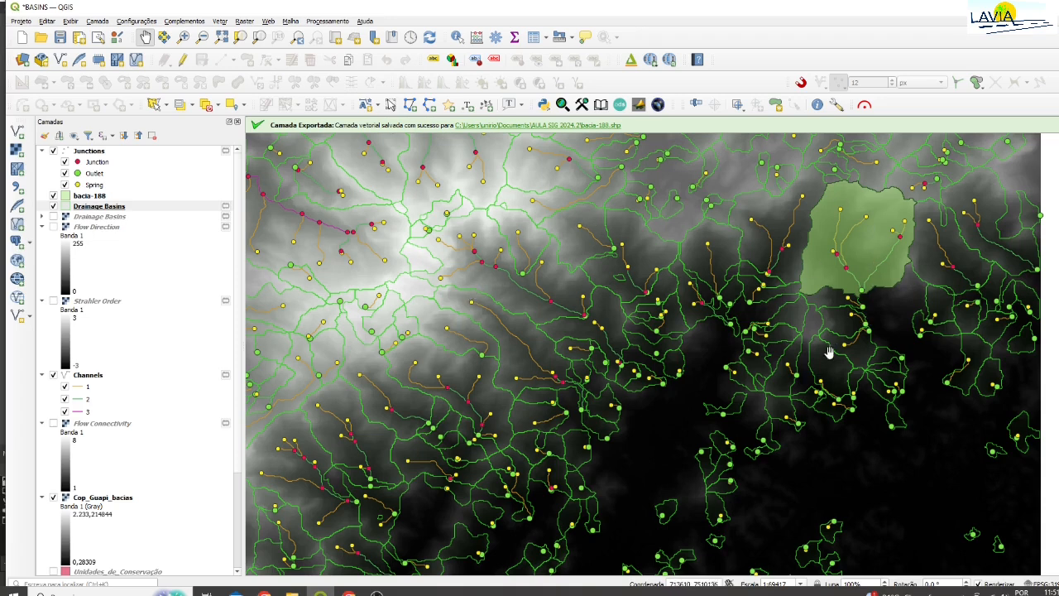
left_click_drag(703, 416, 722, 350)
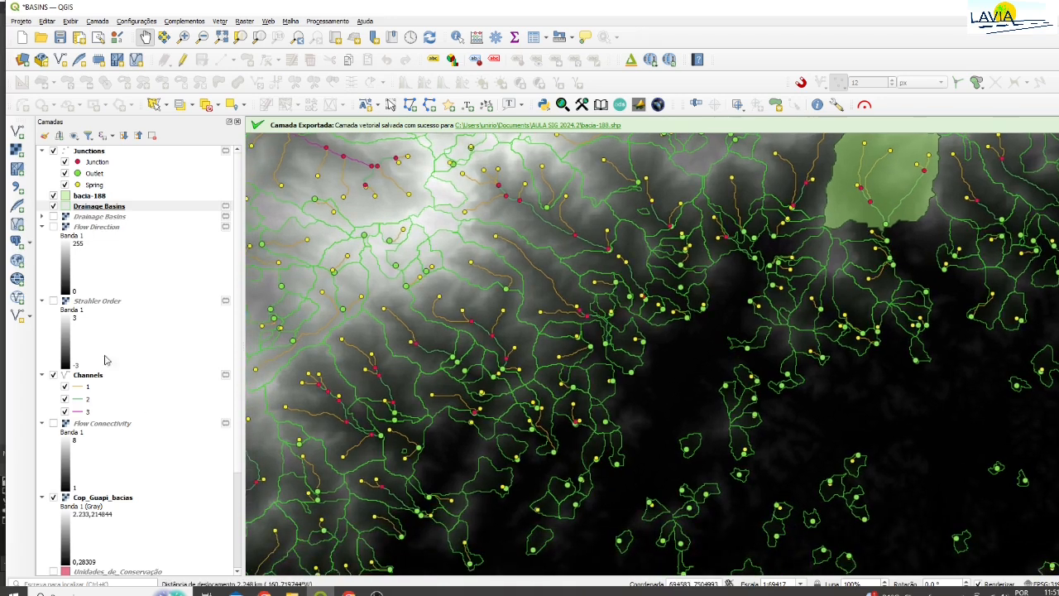
- Hide the bacia-188, Drainage Basins and Cop_Guapi_bacias layers, and display the Google Satellite layer as the background
left_click(53, 206)
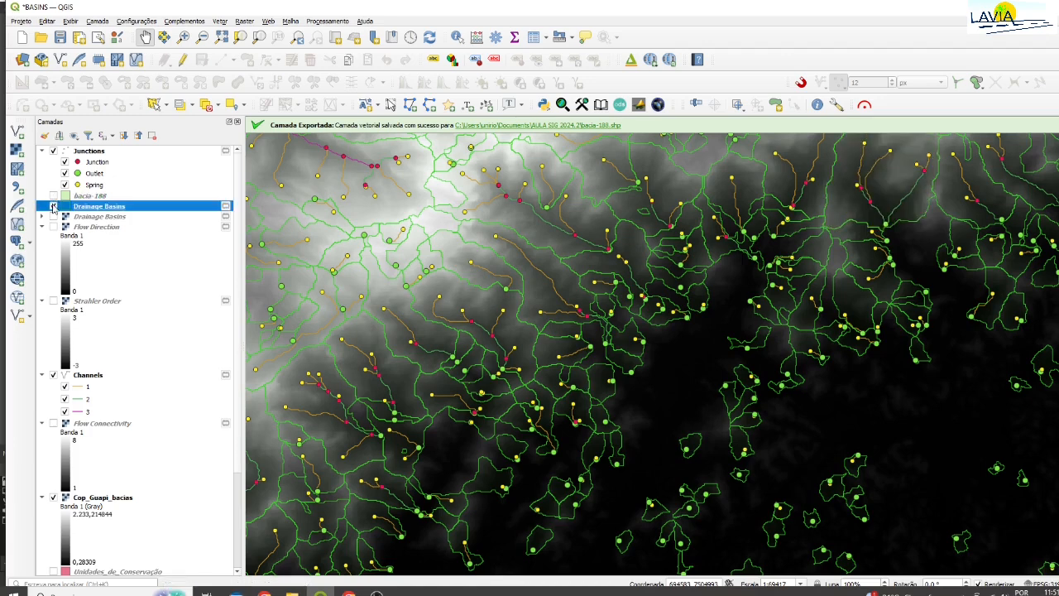
left_click(53, 206)
scroll(235, 243, "down", 3)
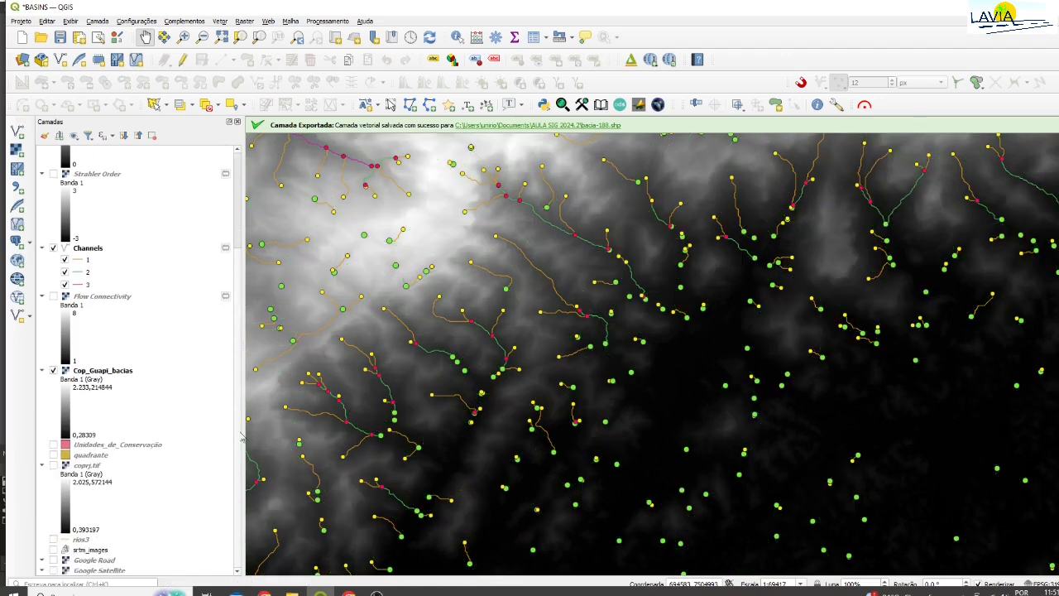
left_click(53, 570)
left_click(53, 370)
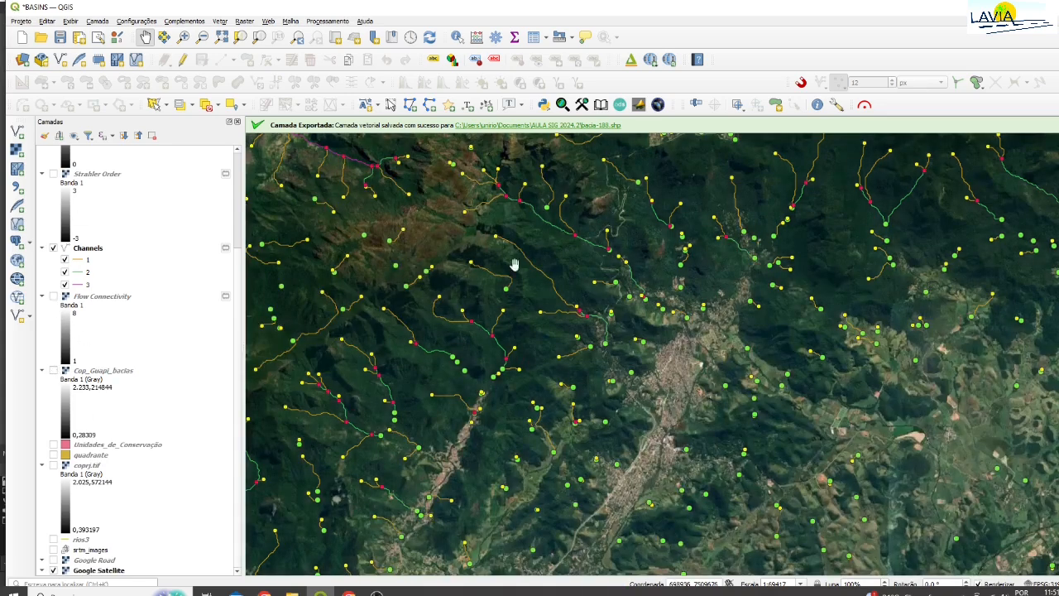
- Examine an order 1 channel crossing the urban area from its spring to its outlet against the satellite imagery
left_click_drag(841, 178, 801, 306)
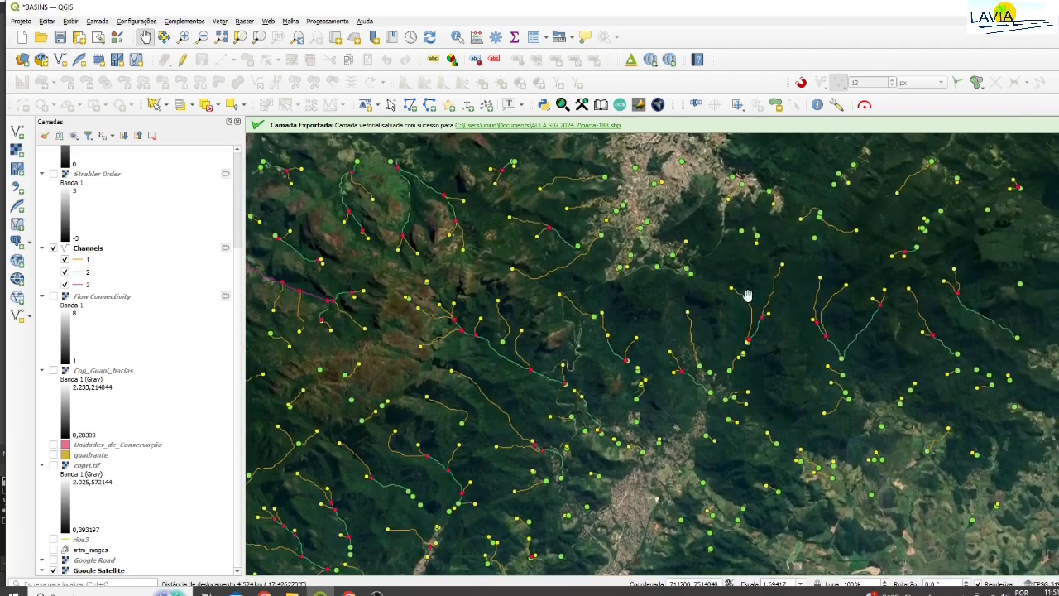
scroll(687, 283, "up", 2)
left_click_drag(691, 290, 739, 377)
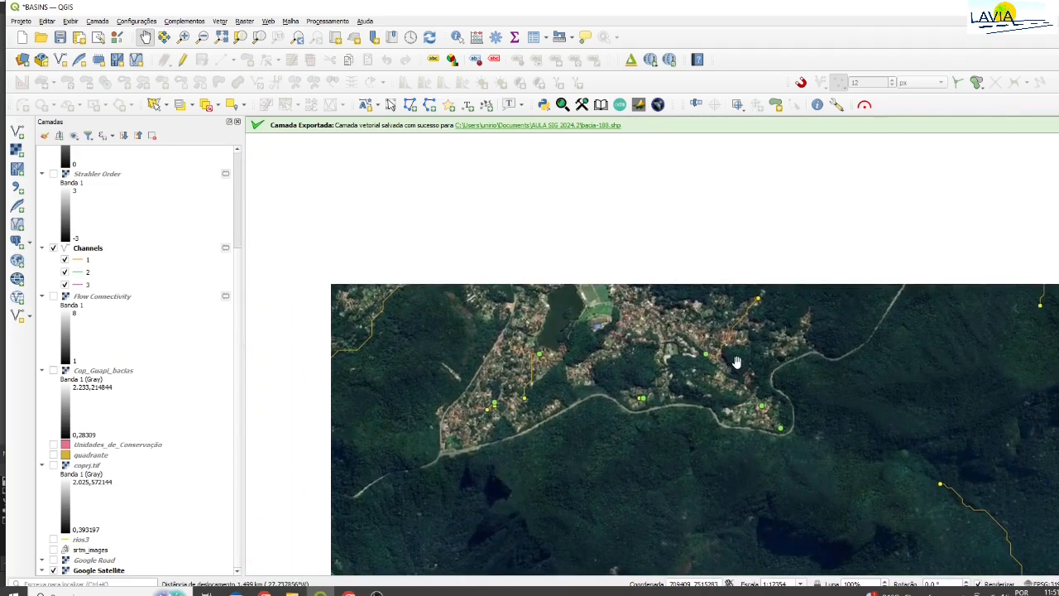
left_click_drag(691, 218, 719, 305)
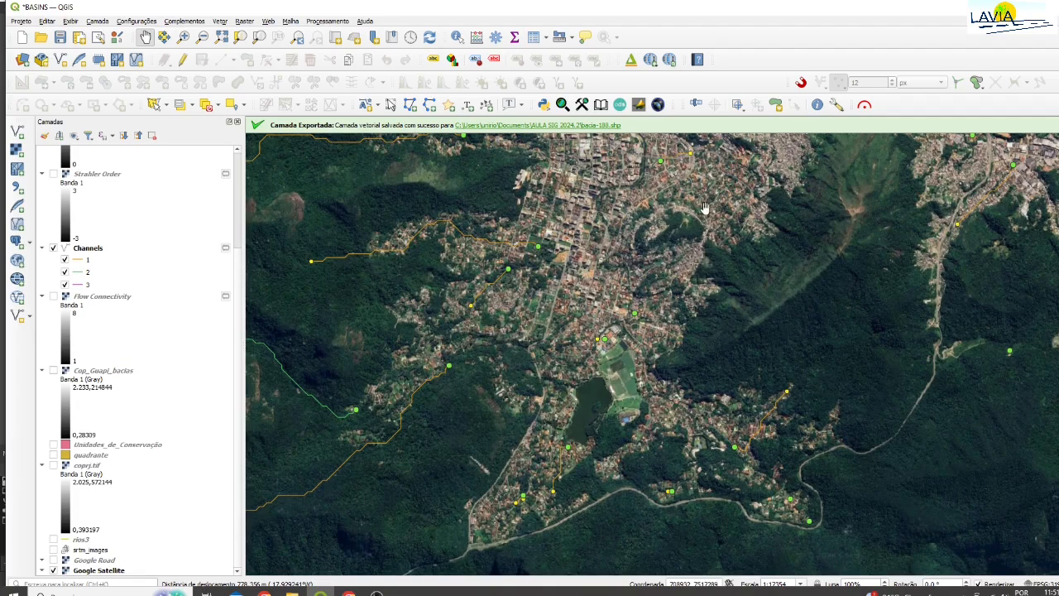
left_click_drag(705, 209, 639, 266)
scroll(643, 194, "up", 3)
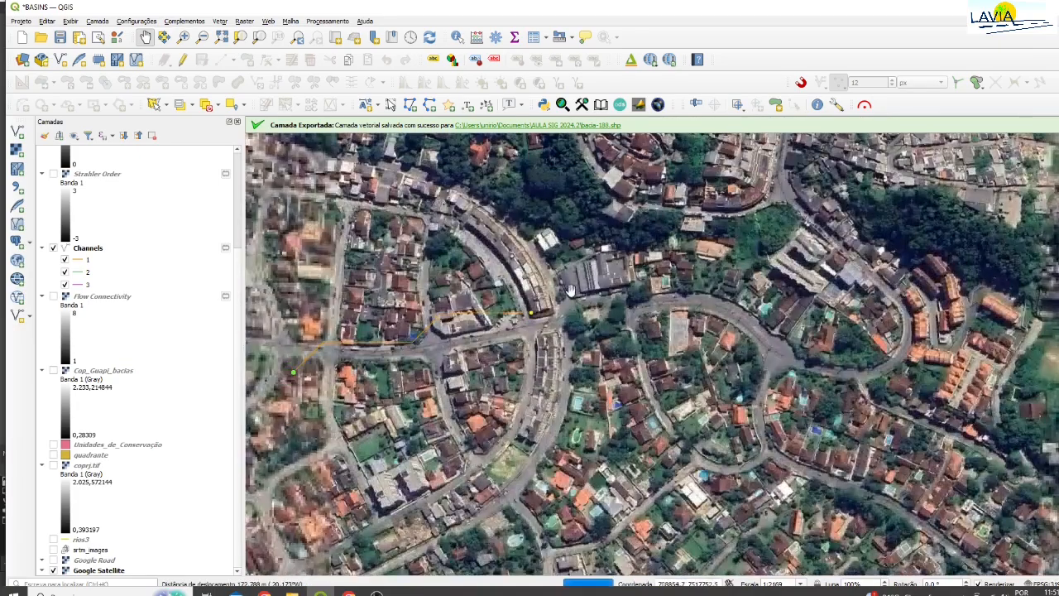
scroll(626, 286, "up", 1)
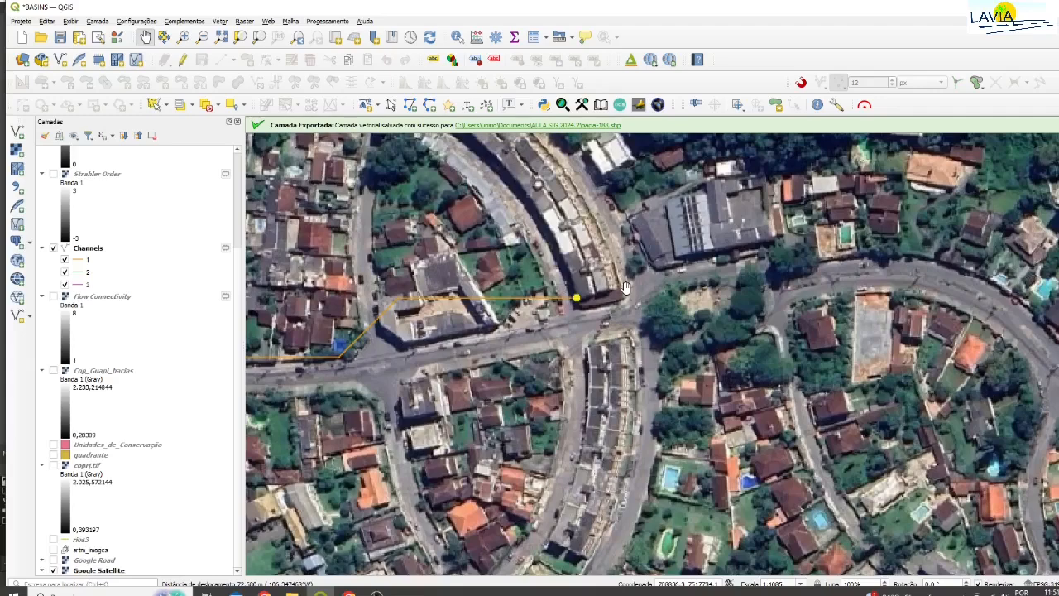
scroll(608, 307, "up", 1)
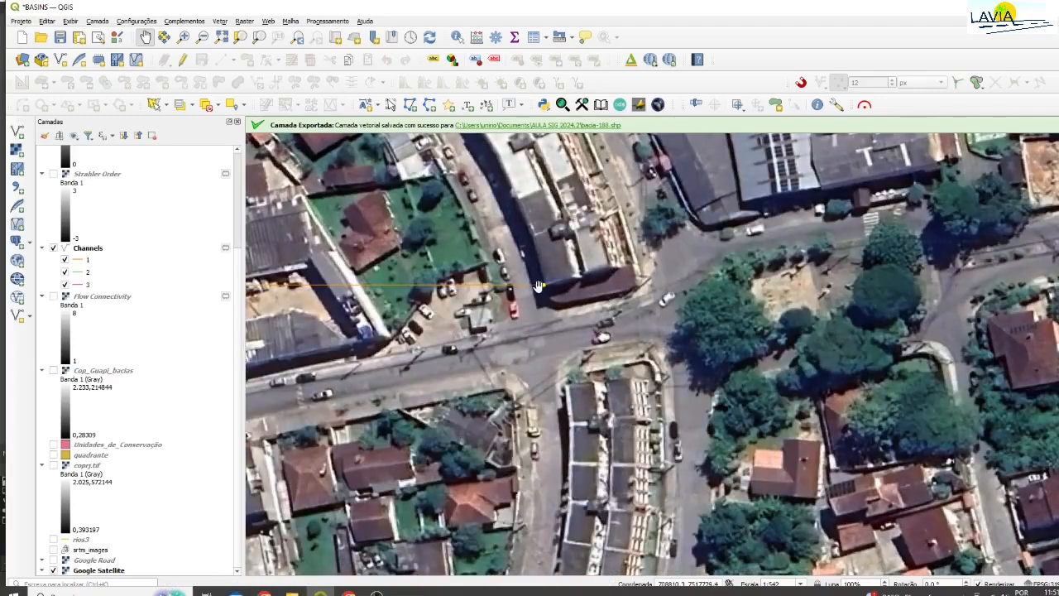
left_click_drag(593, 298, 716, 274)
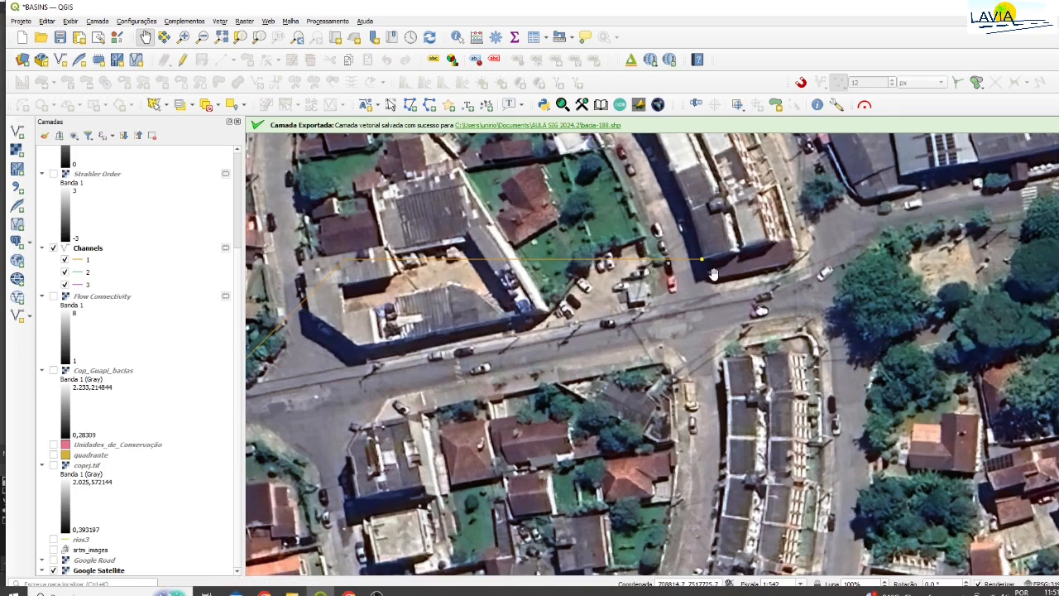
left_click_drag(713, 274, 871, 206)
left_click_drag(413, 301, 697, 268)
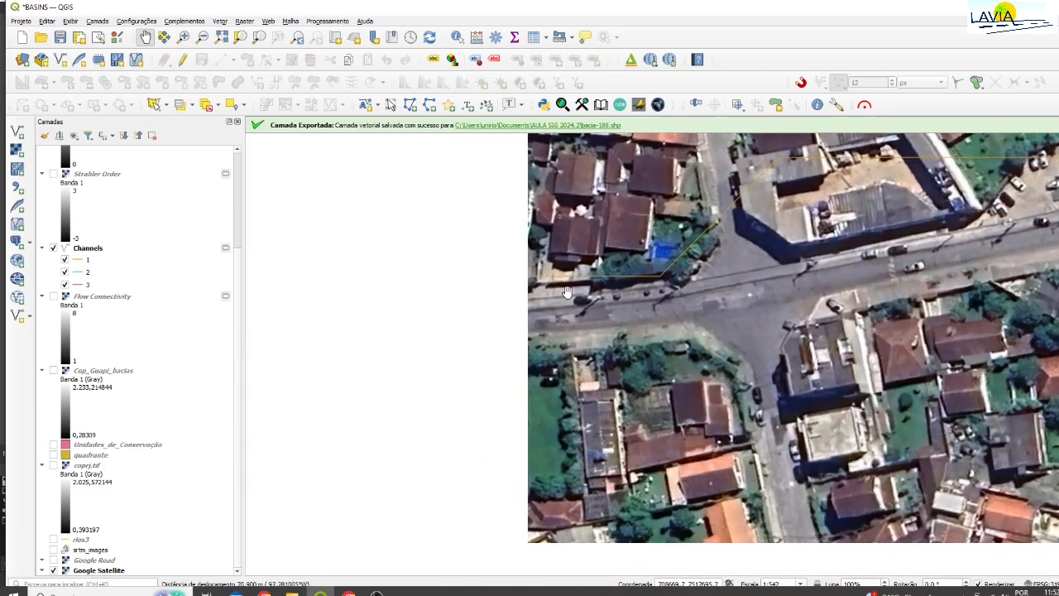
left_click_drag(396, 285, 698, 289)
left_click_drag(519, 381, 544, 240)
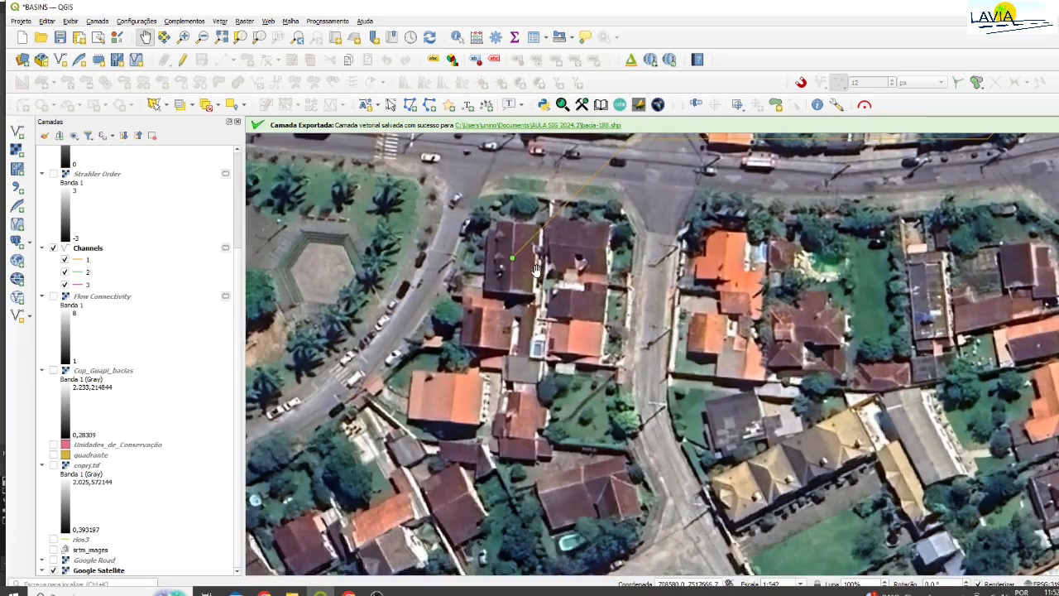
- Examine the whole channel and junction network over the satellite imagery, from the urban area out to its full extent
scroll(848, 293, "down", 3)
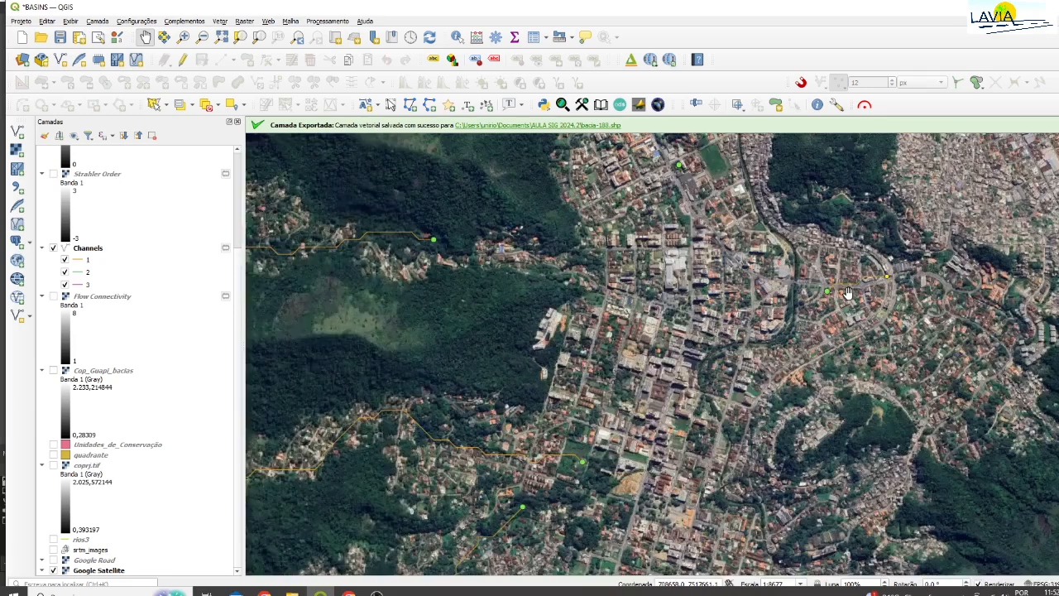
scroll(857, 290, "down", 3)
left_click_drag(925, 295, 720, 226)
scroll(729, 265, "down", 1)
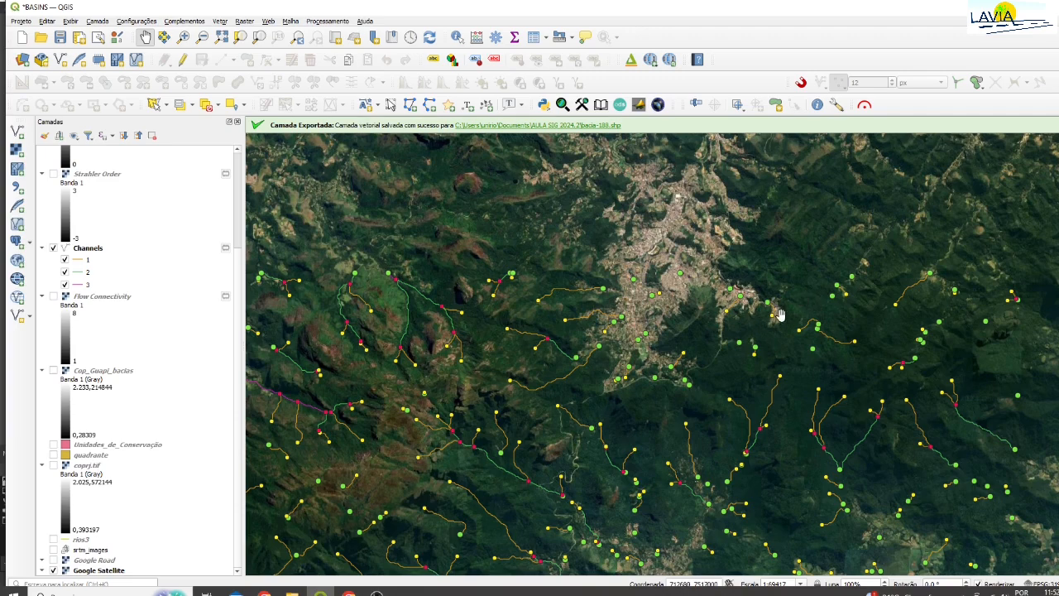
left_click_drag(844, 311, 776, 253)
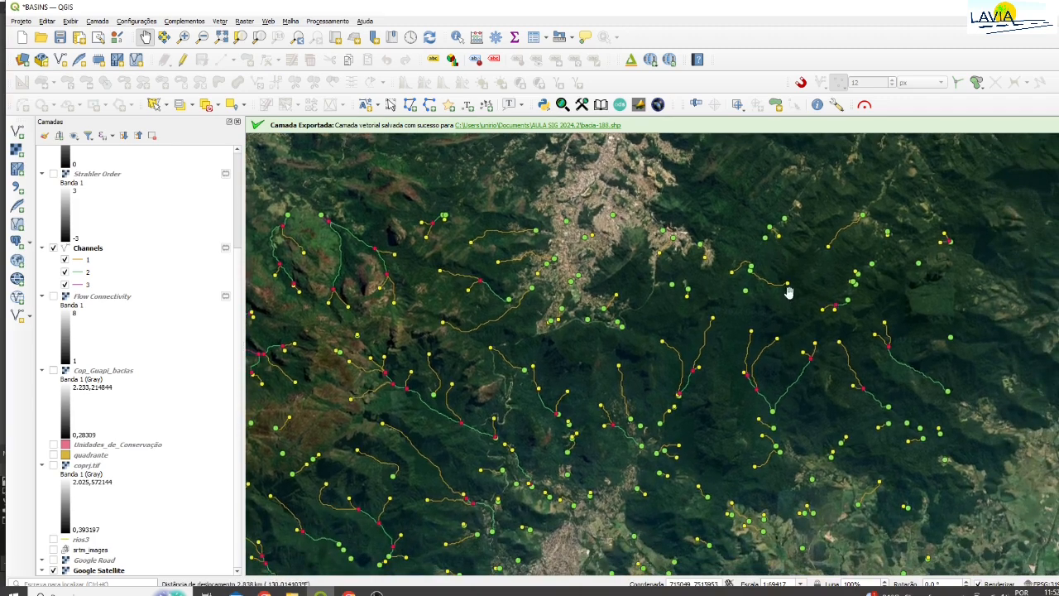
left_click_drag(733, 405, 759, 345)
scroll(740, 321, "down", 1)
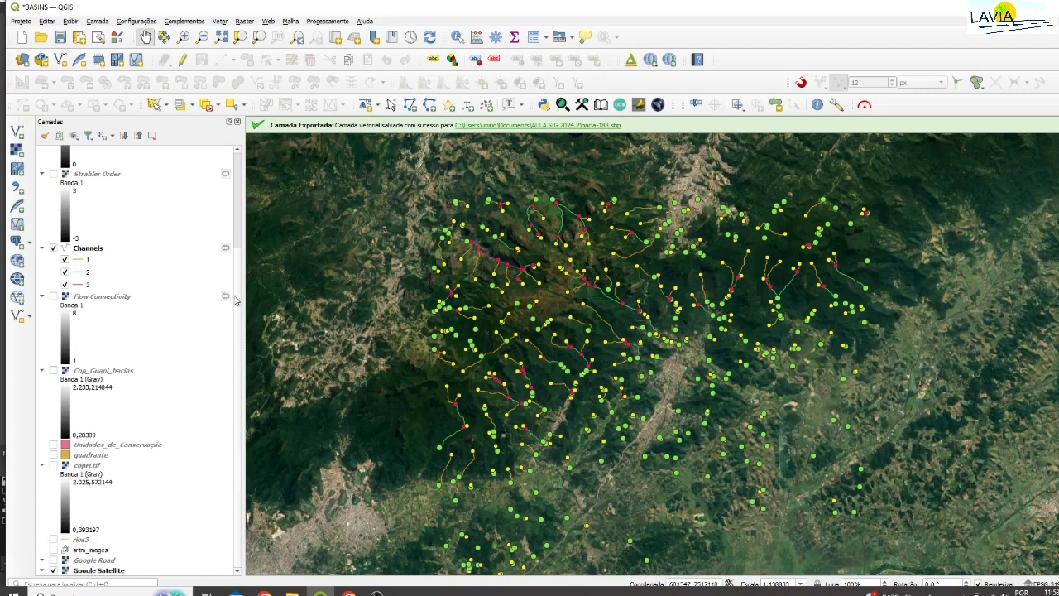
- Show the bacia-188 layer over the satellite imagery and inspect the basin up close
scroll(236, 296, "up", 3)
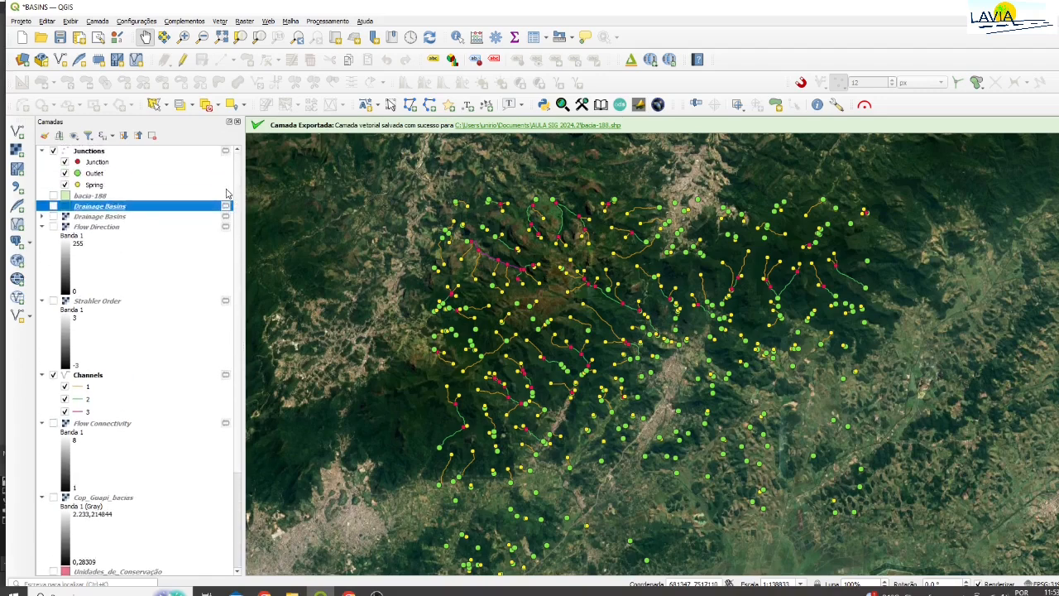
left_click(52, 196)
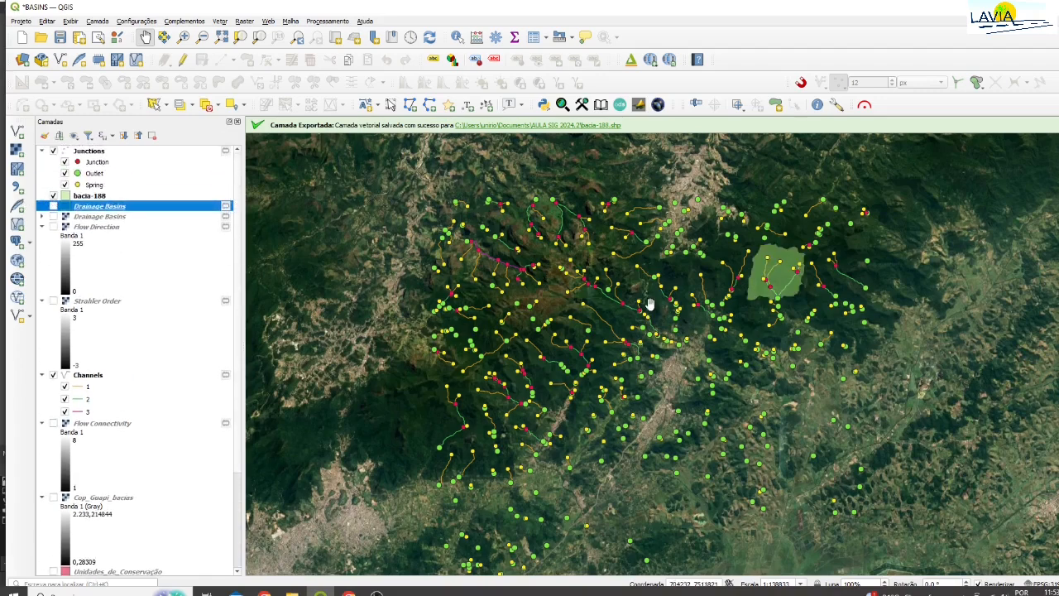
left_click_drag(731, 303, 779, 358)
scroll(717, 307, "up", 3)
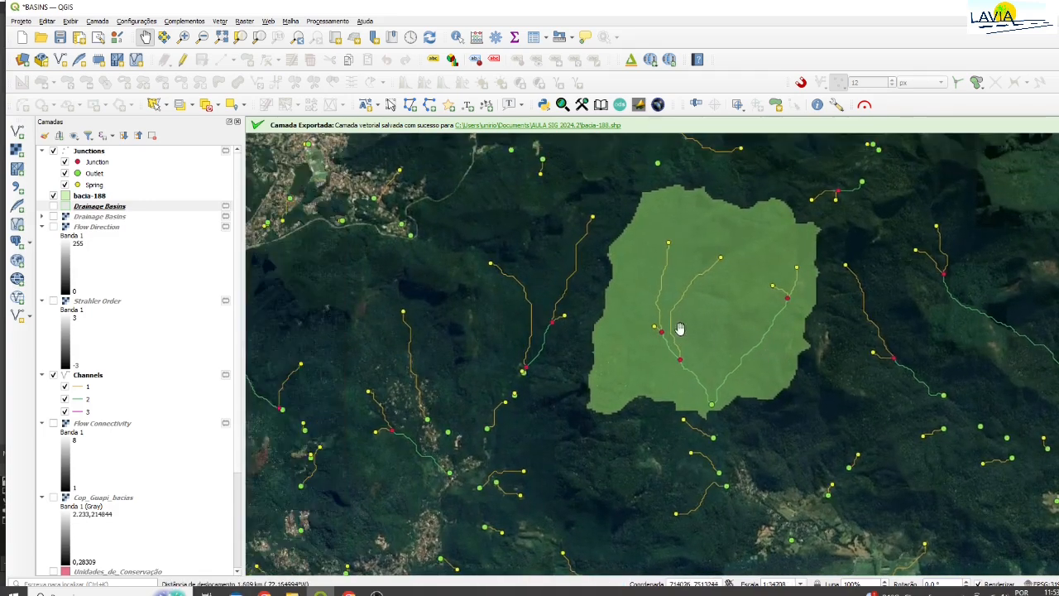
- Hide the bacia-188 layer and examine the basin's channels and terrain, along with neighbouring channels, on the satellite imagery
left_click(91, 196)
left_click(53, 196)
scroll(700, 296, "up", 1)
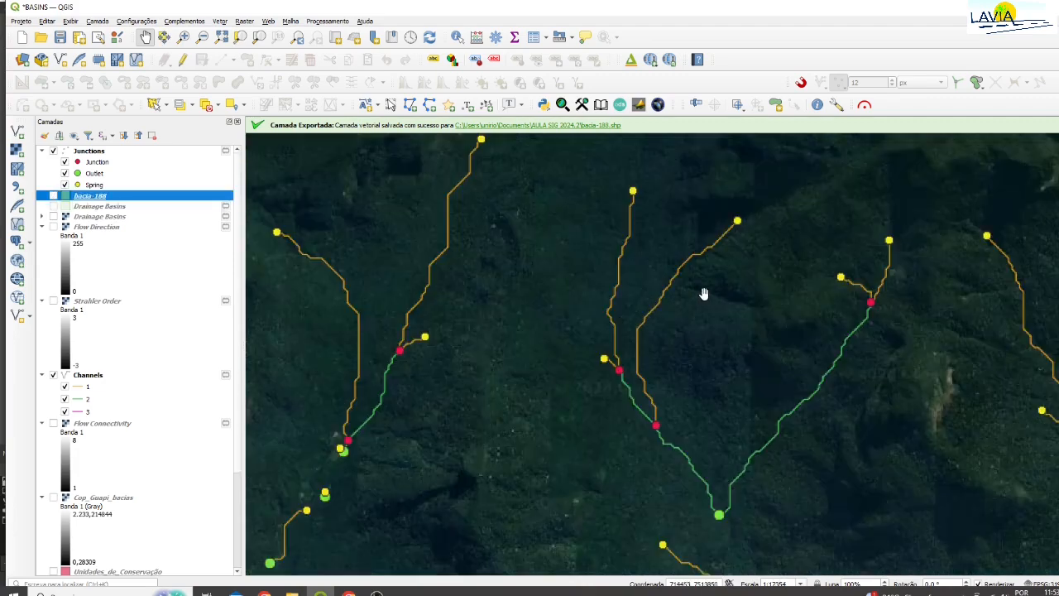
left_click(912, 325)
left_click_drag(913, 326, 880, 292)
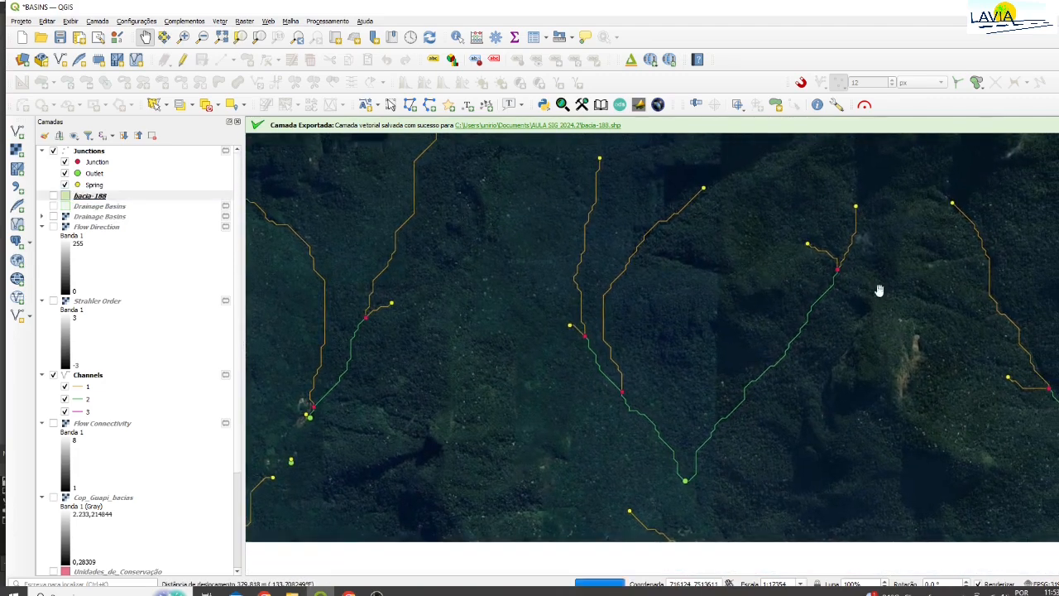
scroll(737, 344, "down", 1)
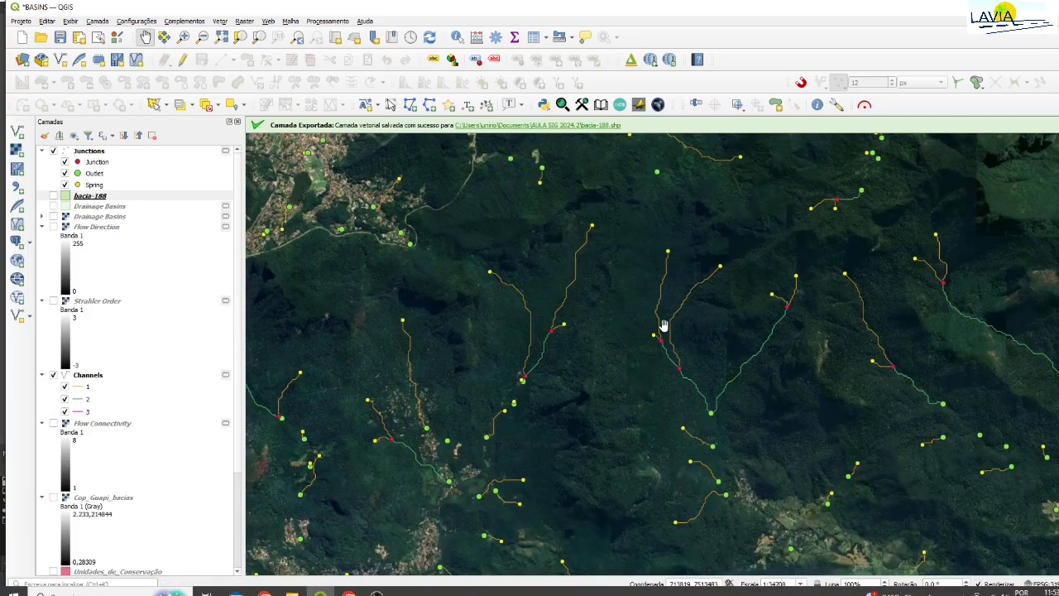
left_click_drag(663, 328, 683, 372)
left_click_drag(740, 392, 705, 373)
scroll(709, 359, "down", 1)
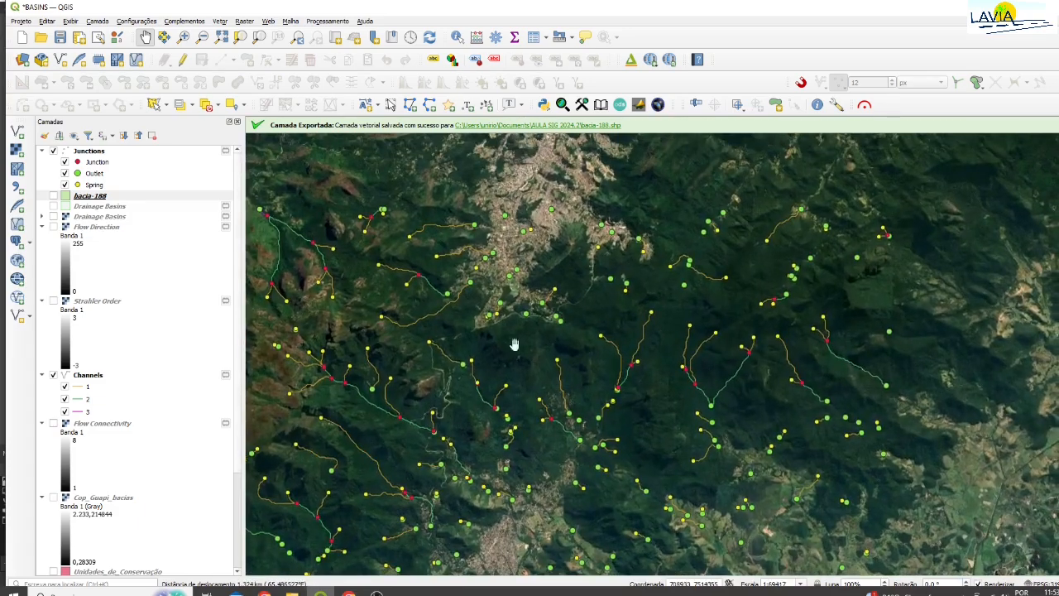
left_click_drag(425, 384, 456, 366)
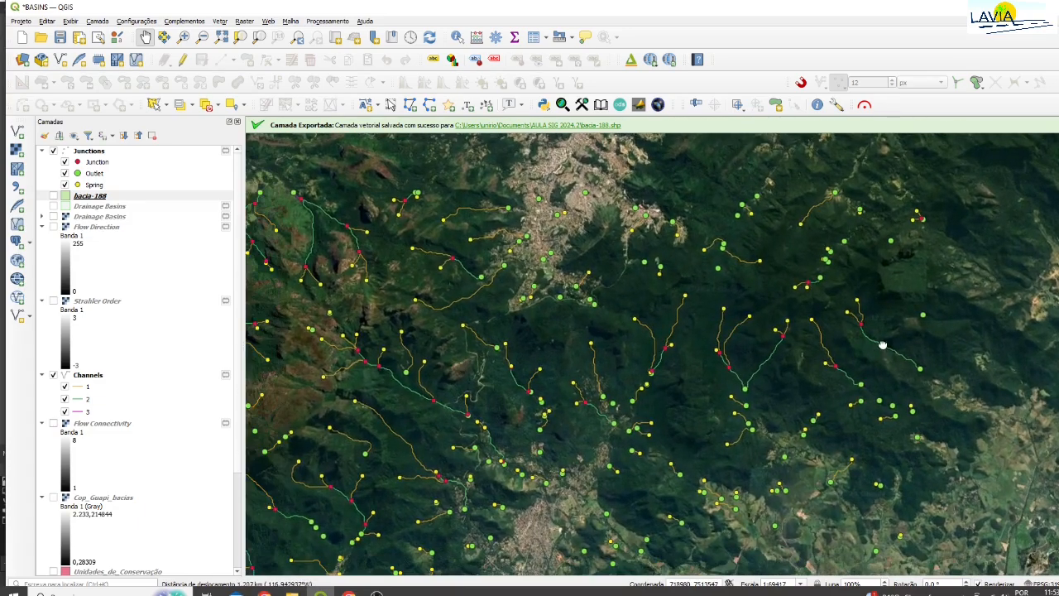
left_click_drag(882, 345, 795, 359)
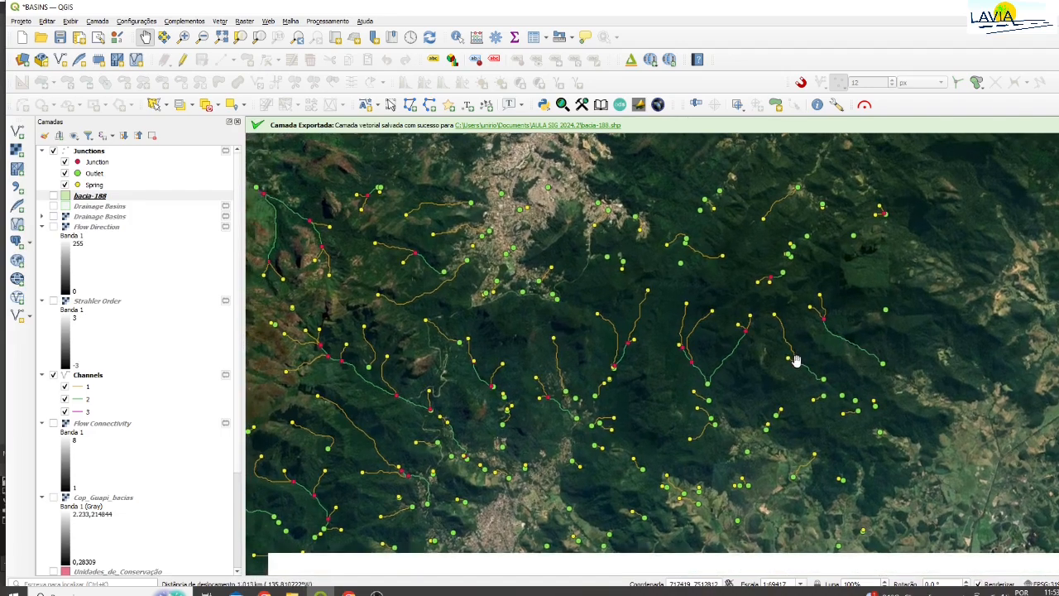
left_click_drag(499, 394, 501, 383)
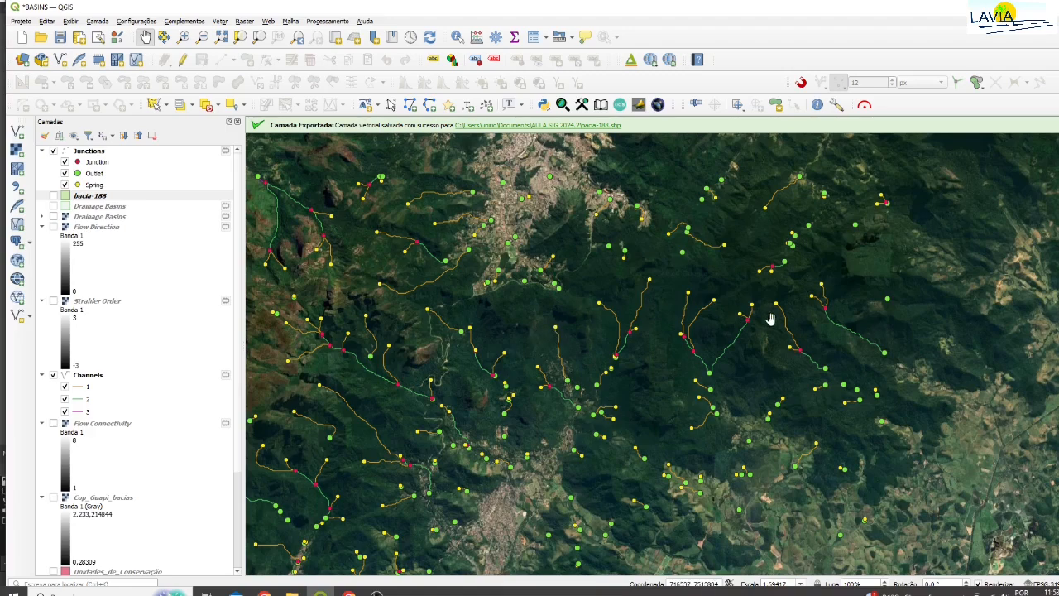
- Toggle the bacia-188 layer to compare the basin with the terrain, and leave it displayed over the satellite imagery
left_click(53, 196)
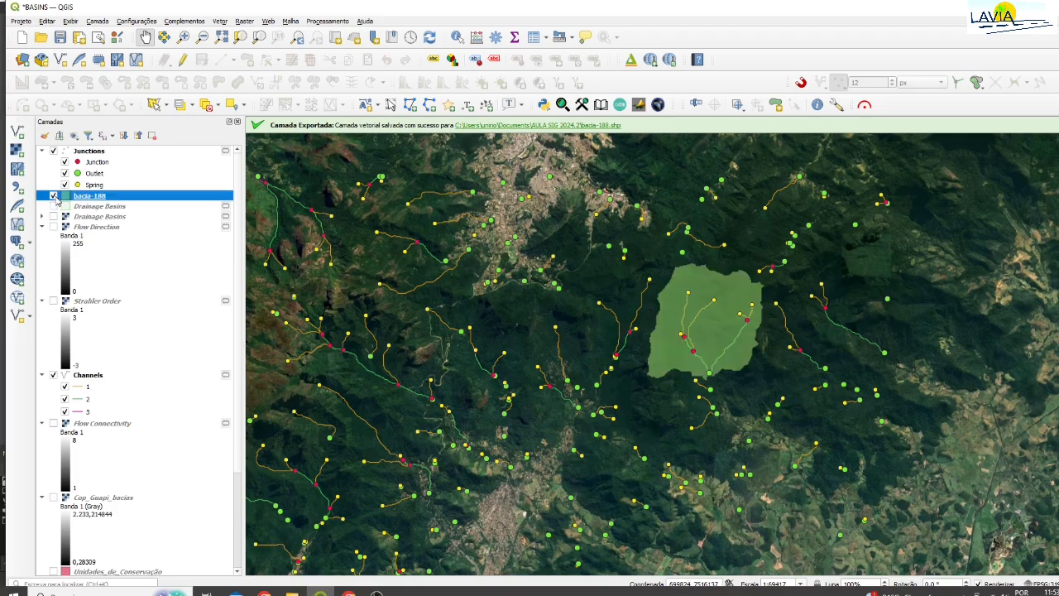
left_click(53, 195)
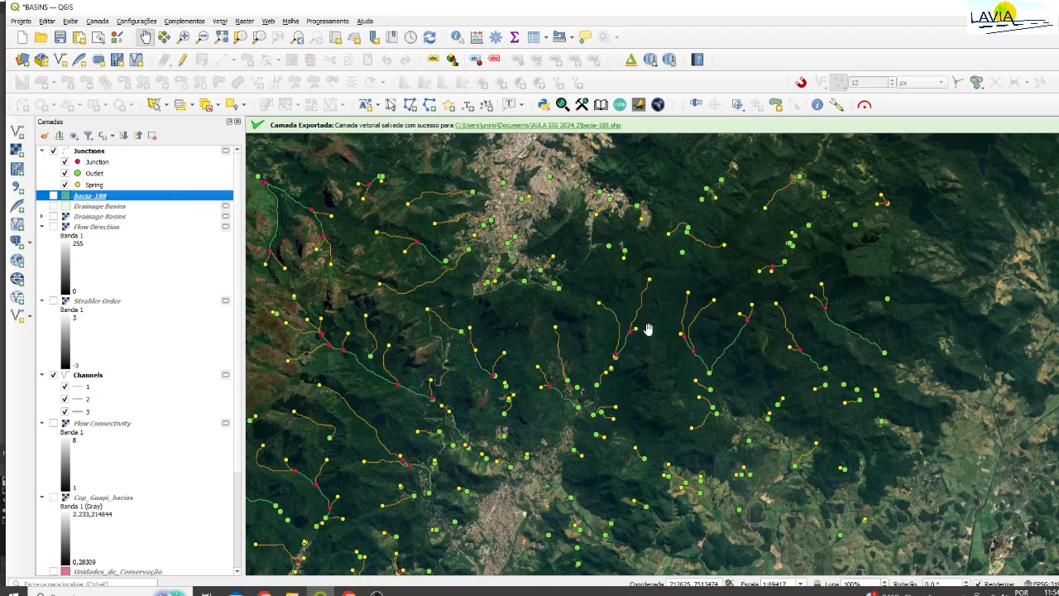
left_click(53, 195)
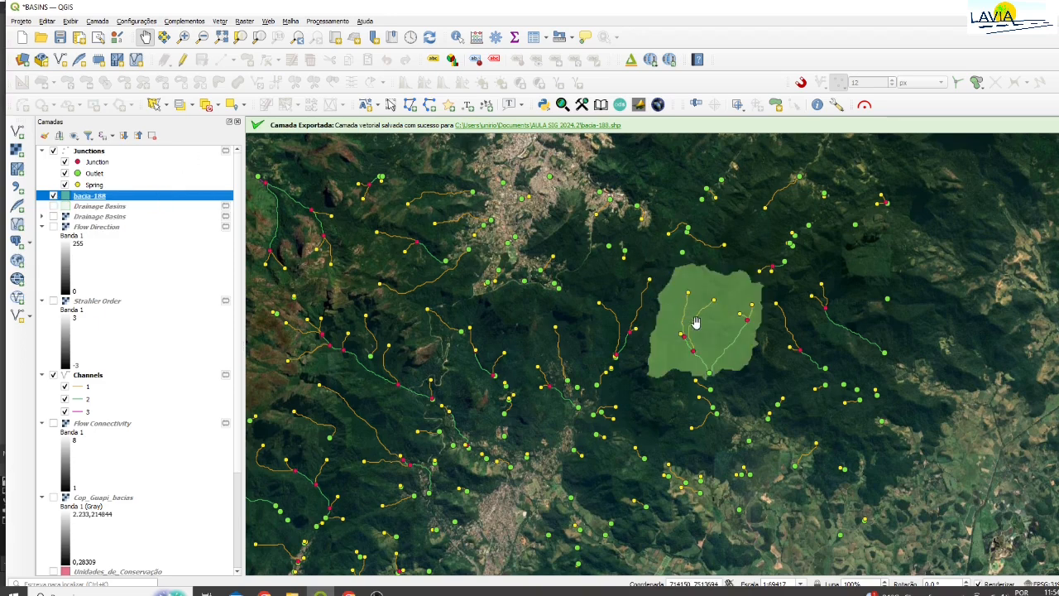
scroll(695, 322, "up", 1)
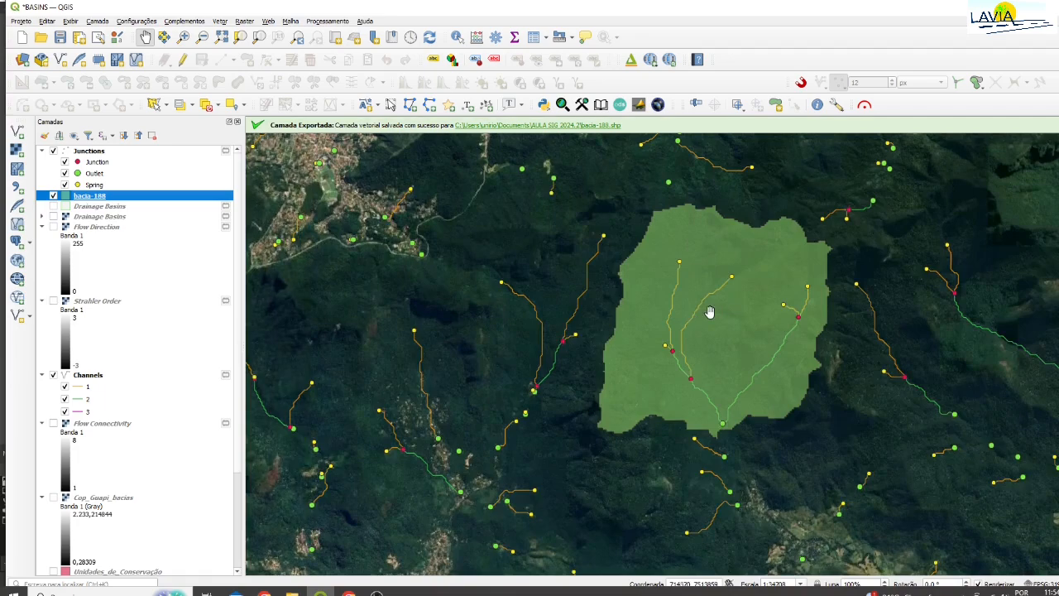
- Display the Unidades_de_Conservação layer over the satellite imagery around the bacia-188 basin
scroll(709, 312, "down", 1)
scroll(767, 273, "down", 1)
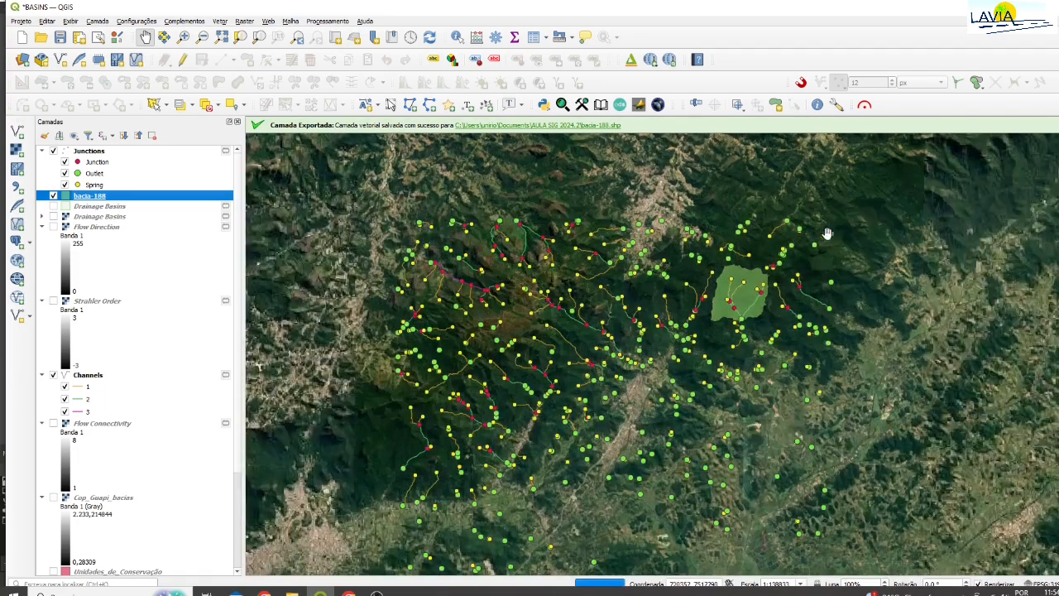
scroll(544, 355, "down", 1)
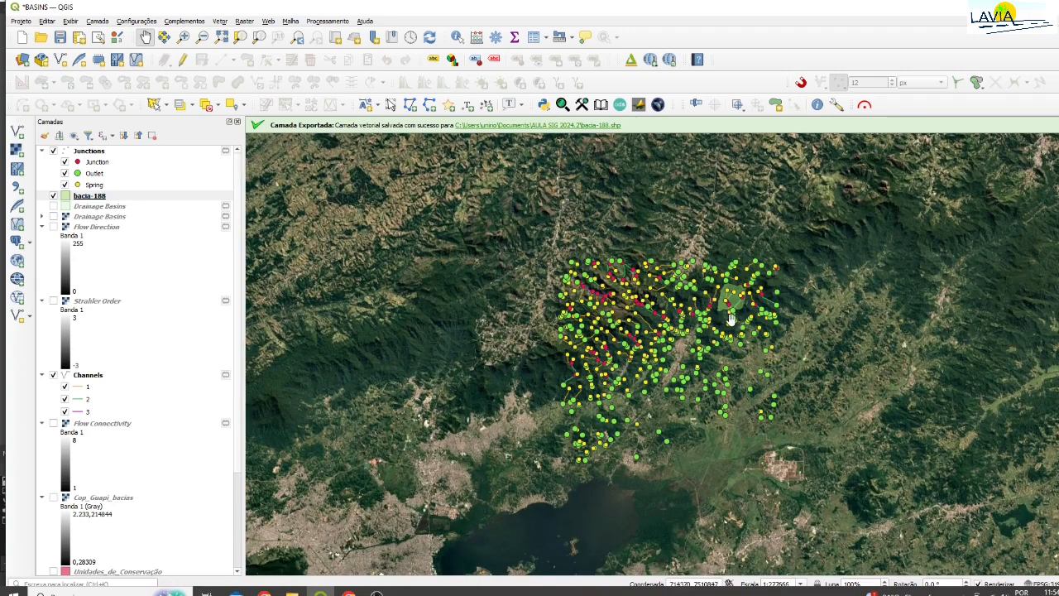
scroll(731, 319, "up", 2)
left_click_drag(750, 288, 733, 335)
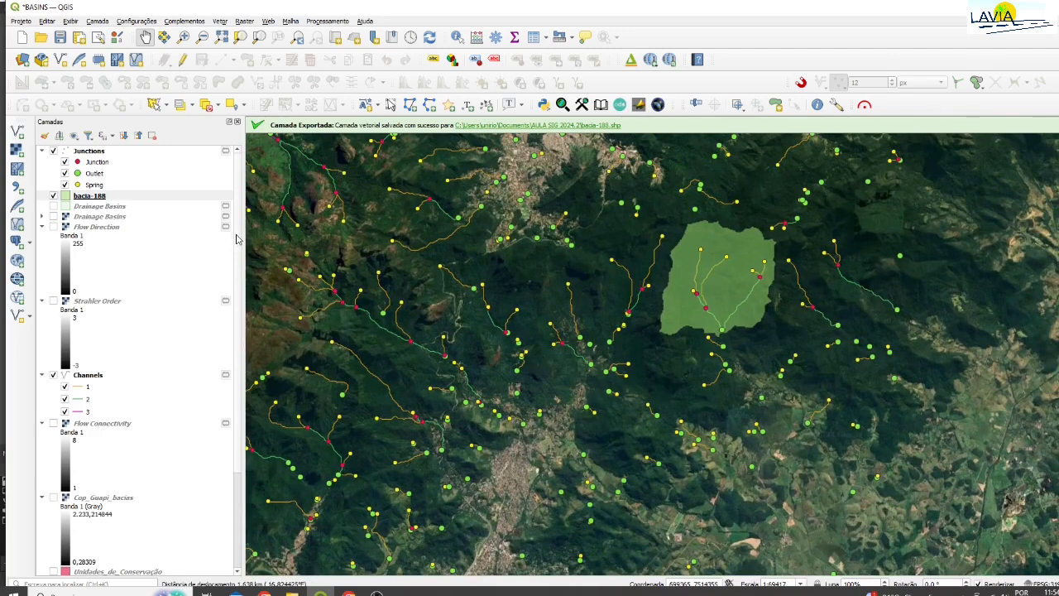
scroll(55, 560, "down", 3)
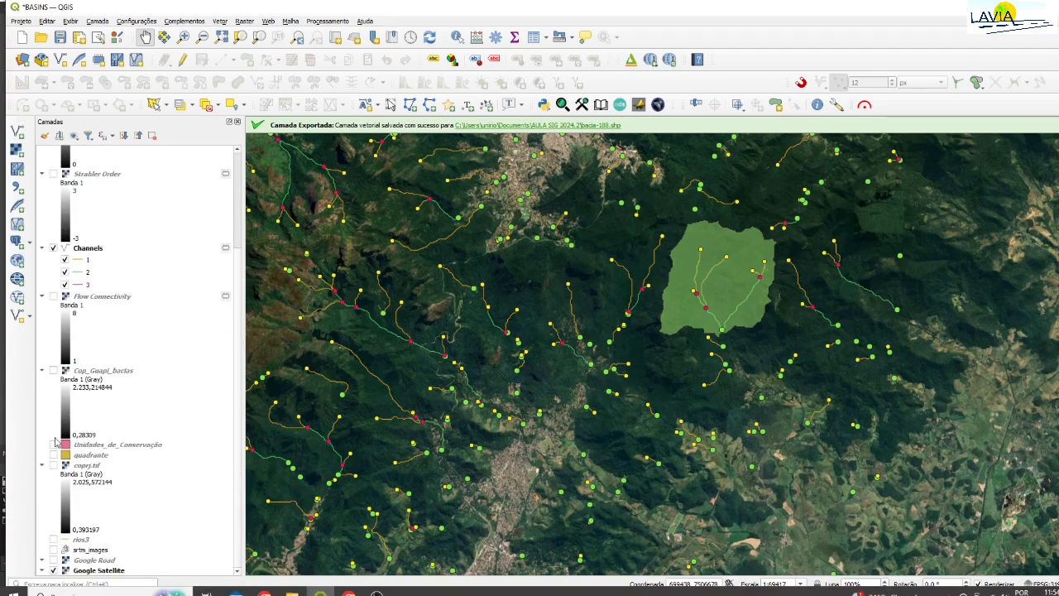
left_click(54, 446)
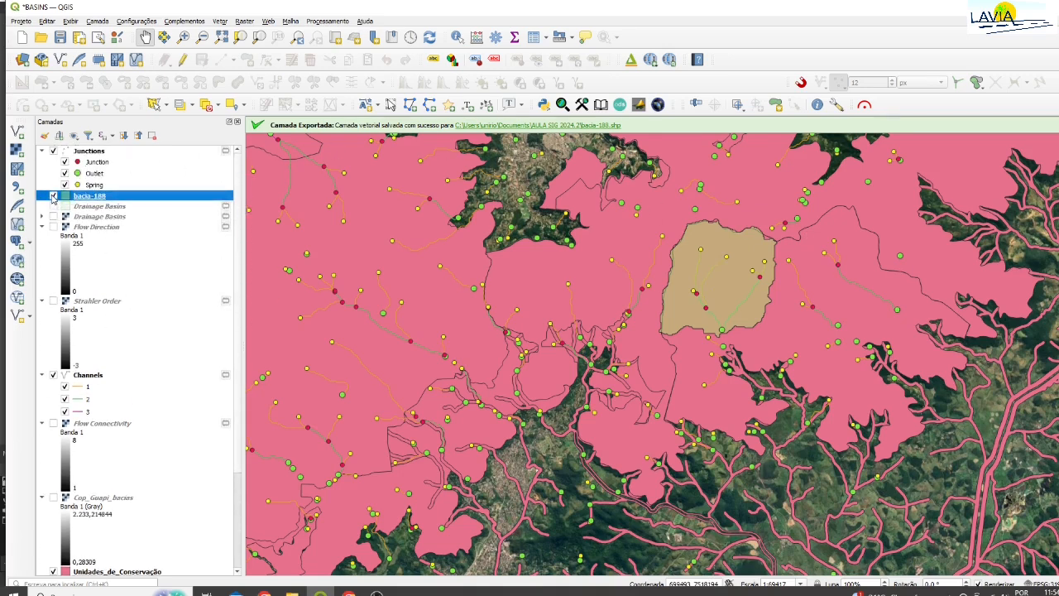
- Compare bacia-188 with the conservation units, querying the unit beside the basin and viewing the wider surroundings
left_click(53, 197)
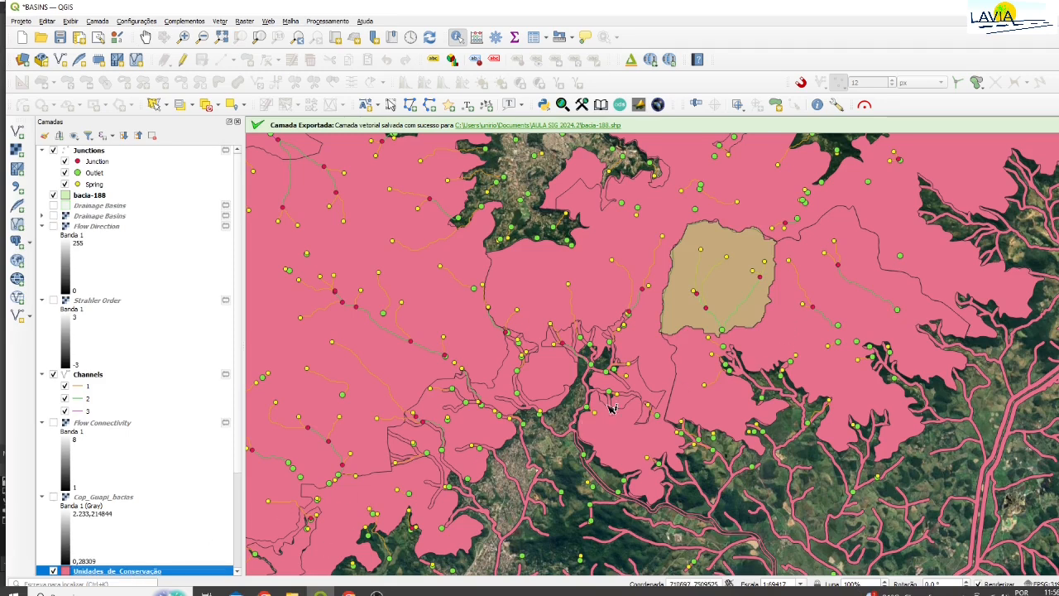
left_click(796, 339)
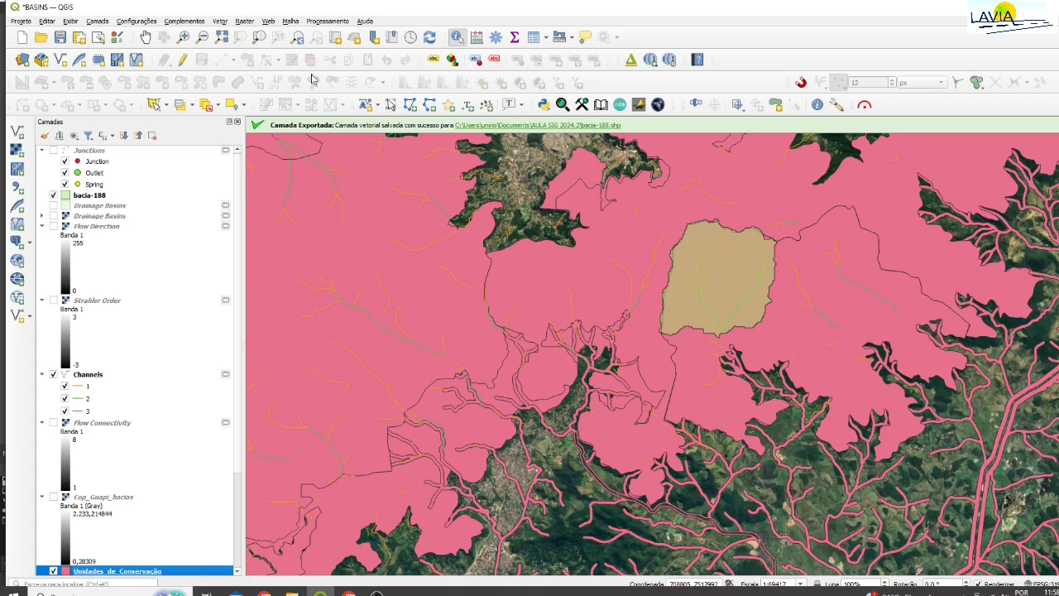
left_click(204, 38)
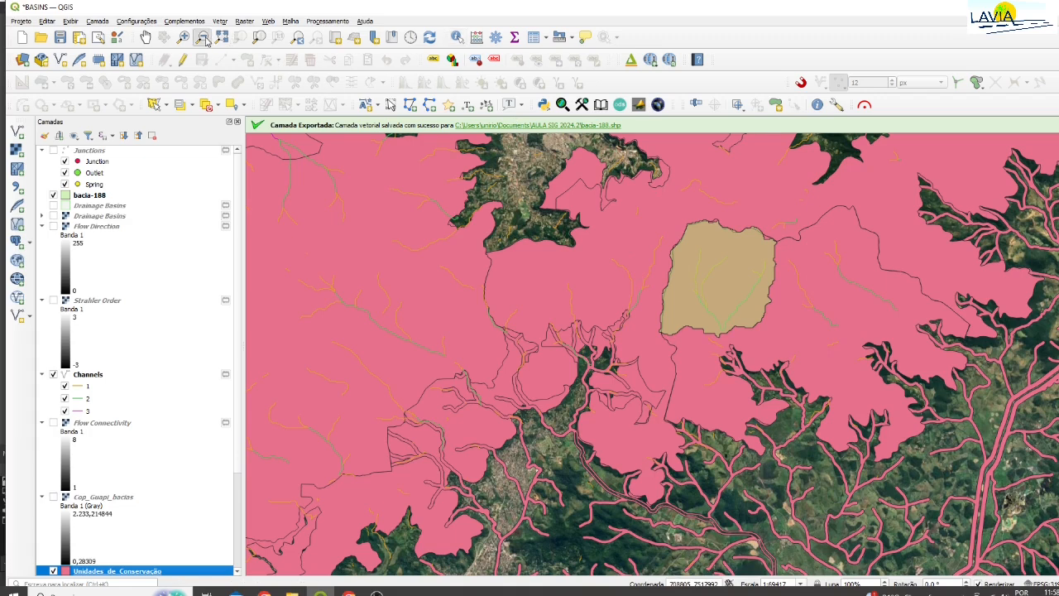
left_click(673, 263)
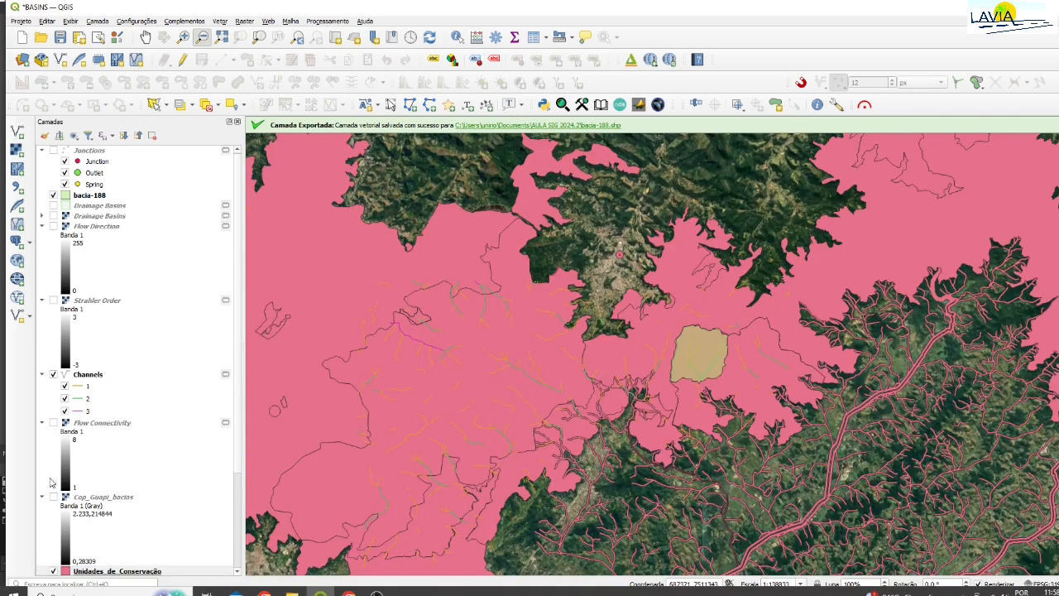
- Toggle the Unidades_de_Conservação layer to compare it with the satellite imagery, and leave it hidden
left_click(53, 571)
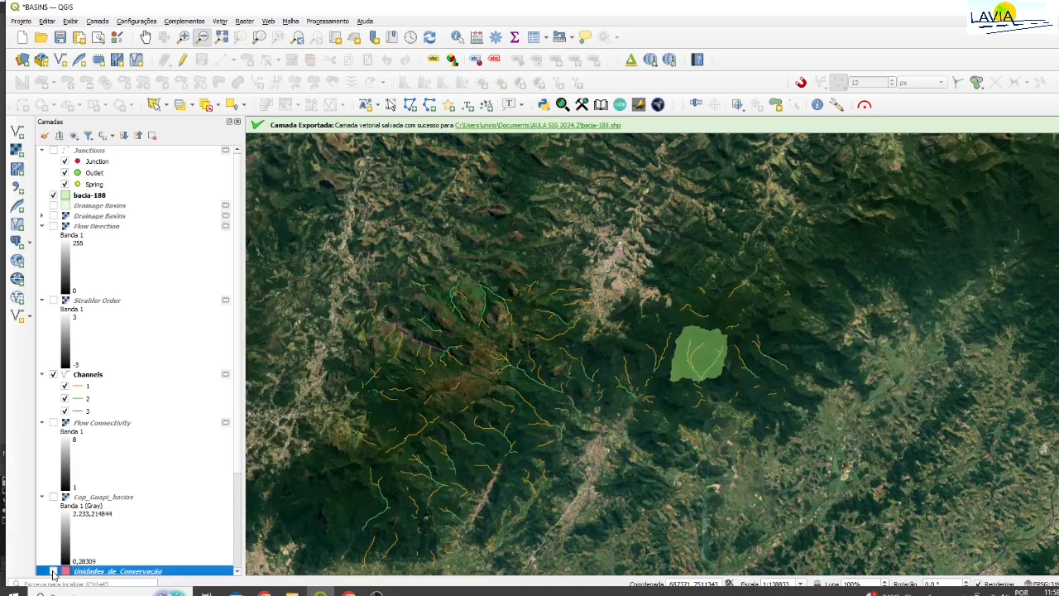
left_click(53, 571)
left_click(53, 571)
left_click(53, 571)
left_click(53, 571)
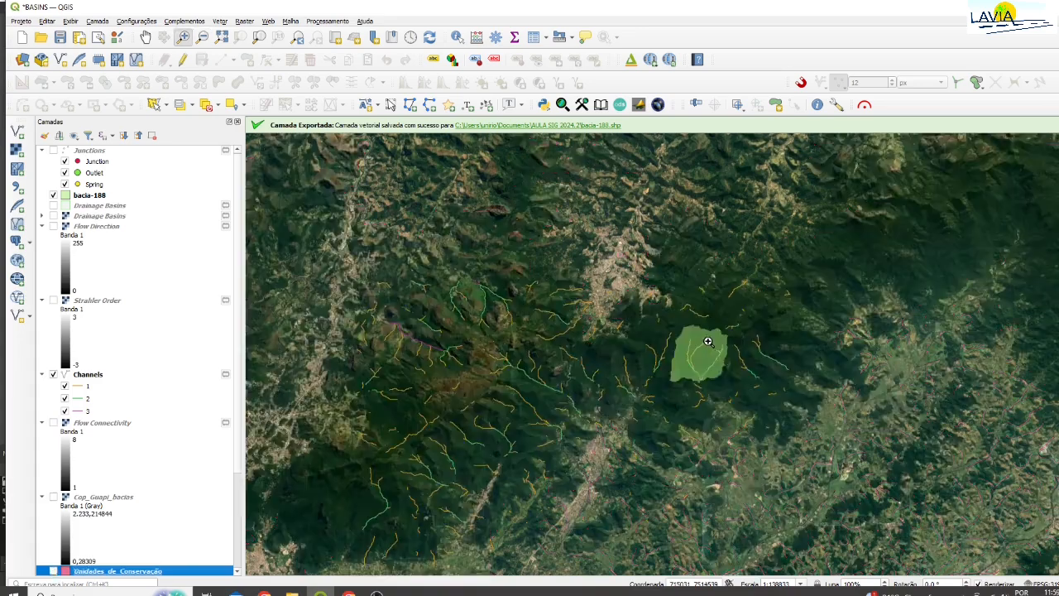
- Display the Drainage Basins layer with the junctions and examine the basins around bacia-188 and across the full network
left_click(183, 37)
left_click(699, 346)
left_click(680, 352)
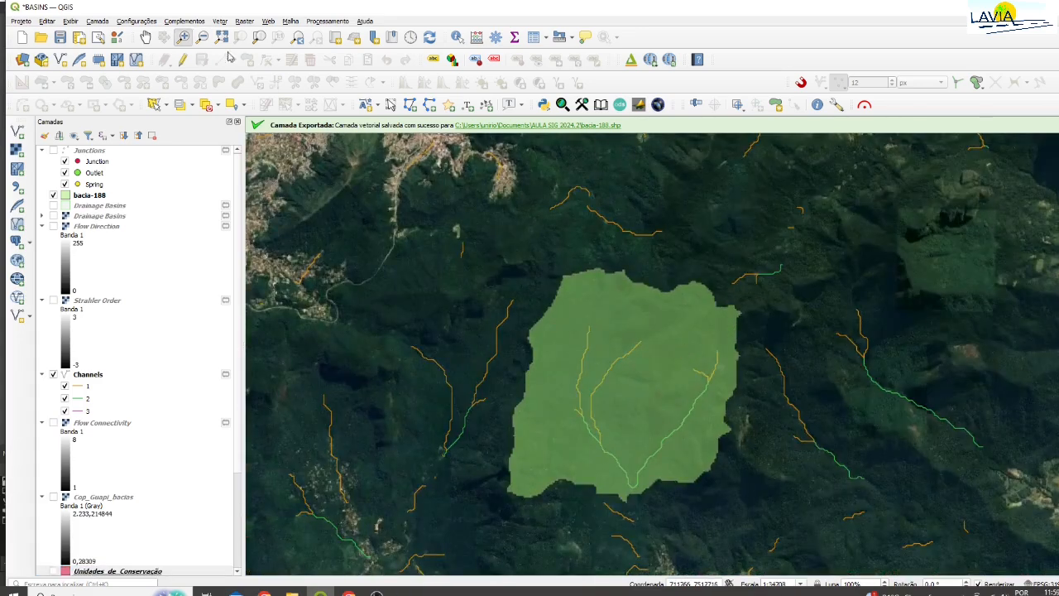
left_click(53, 205)
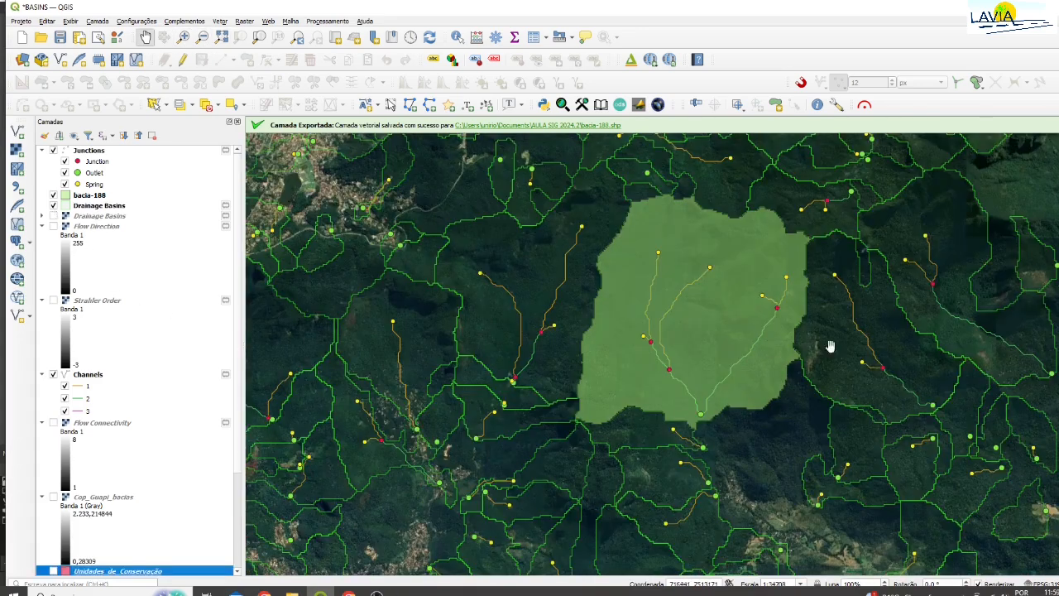
scroll(493, 255, "down", 1)
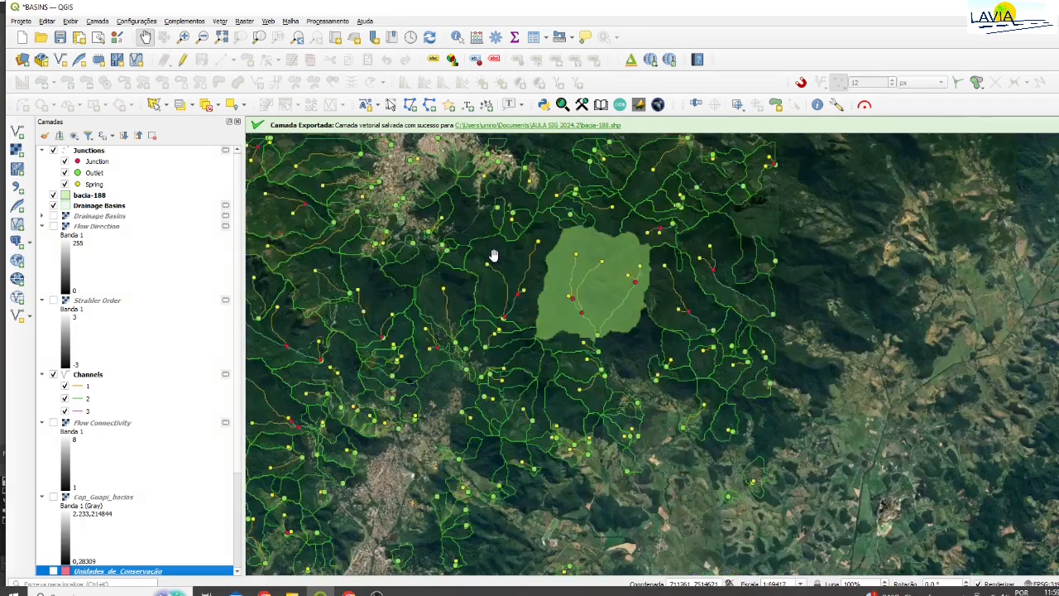
left_click_drag(702, 279, 856, 338)
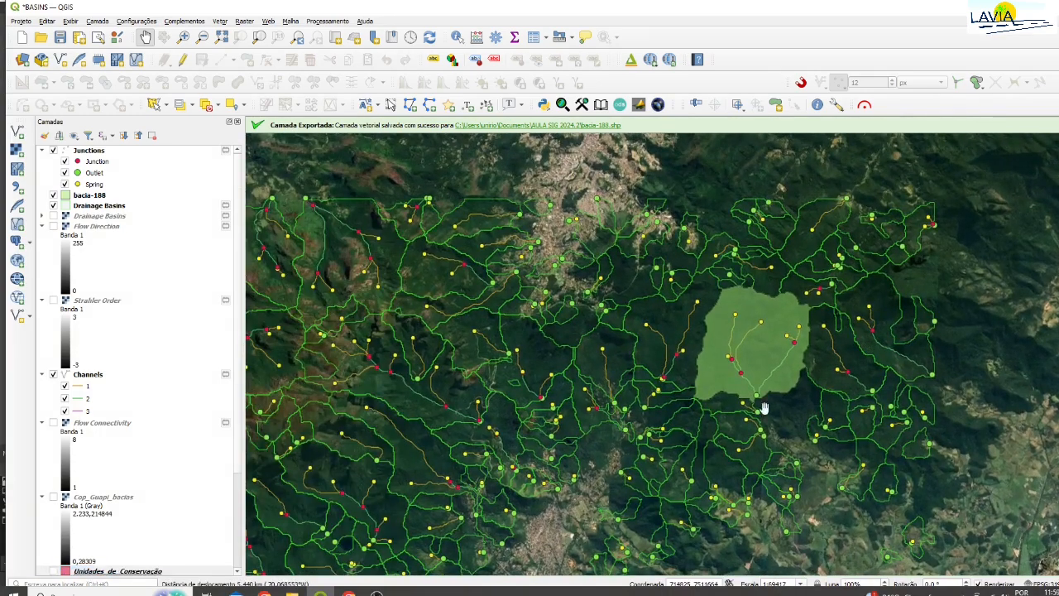
left_click_drag(763, 408, 850, 387)
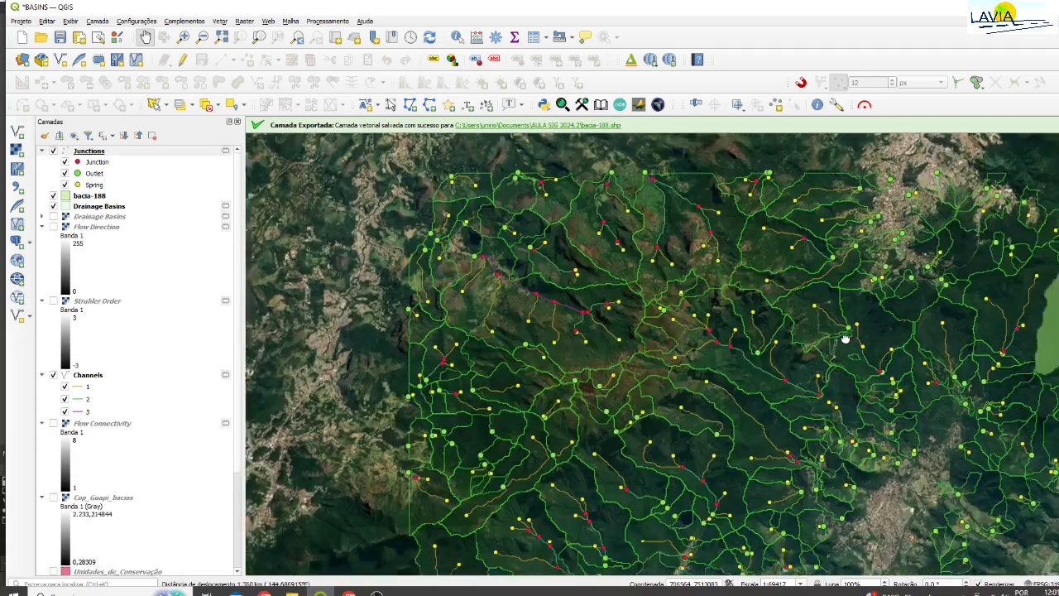
left_click_drag(846, 337, 820, 300)
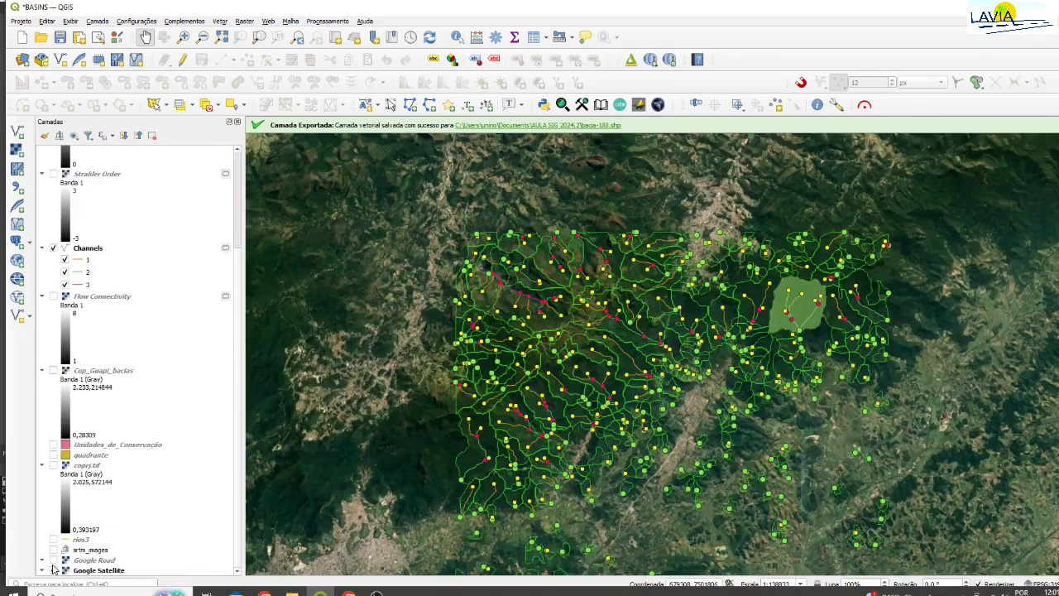
- Replace the Google Satellite base map with Google Road and examine the named places around the bacia-188 basin
left_click(53, 560)
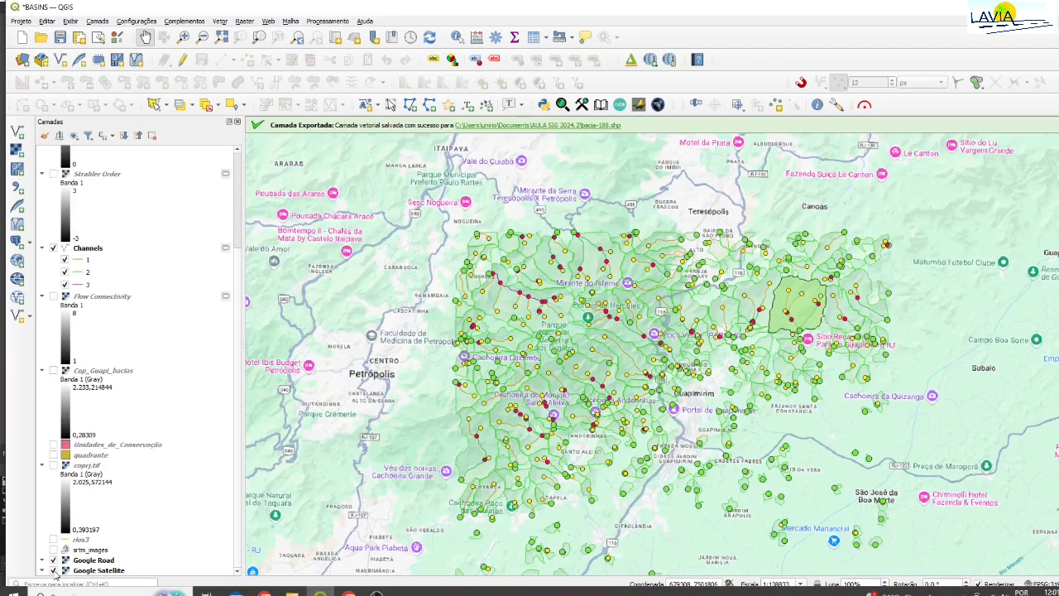
scroll(816, 401, "up", 2)
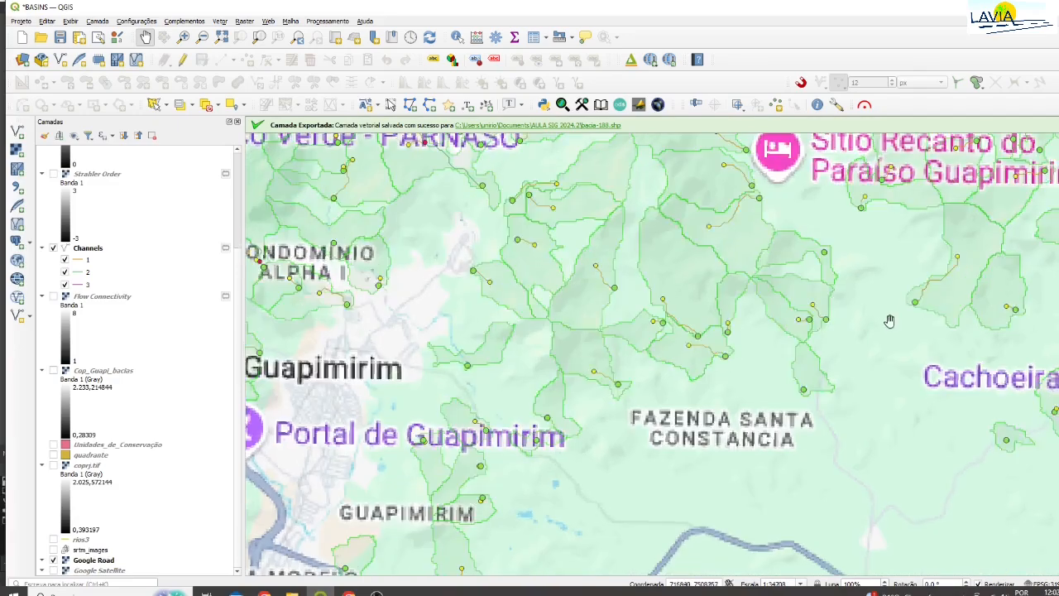
left_click_drag(888, 317, 722, 447)
left_click_drag(694, 298, 805, 457)
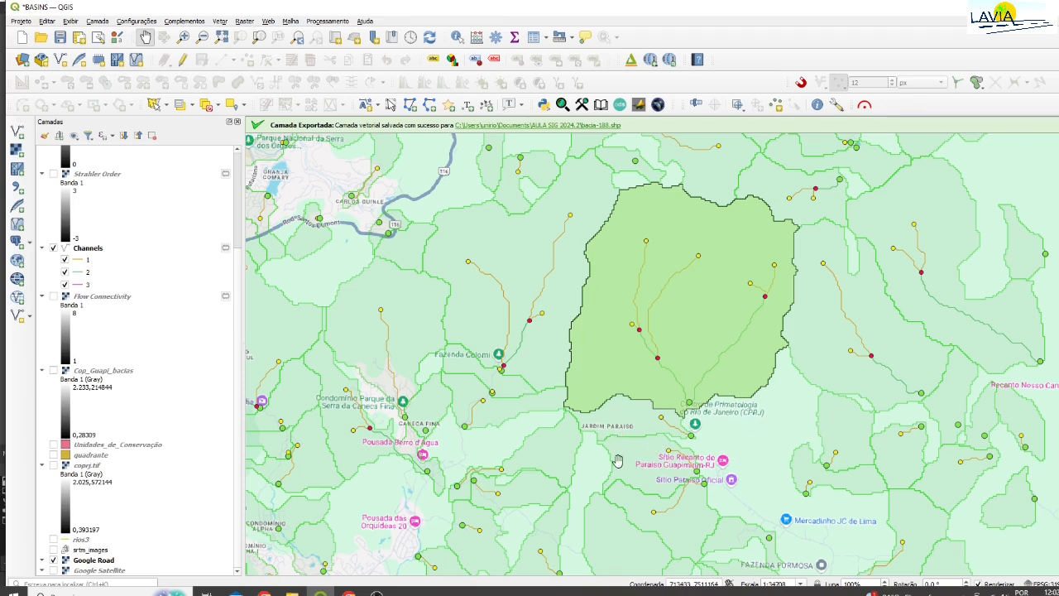
- Restore the Google Satellite base map beneath the basins and hide Google Road
left_click_drag(658, 489, 692, 487)
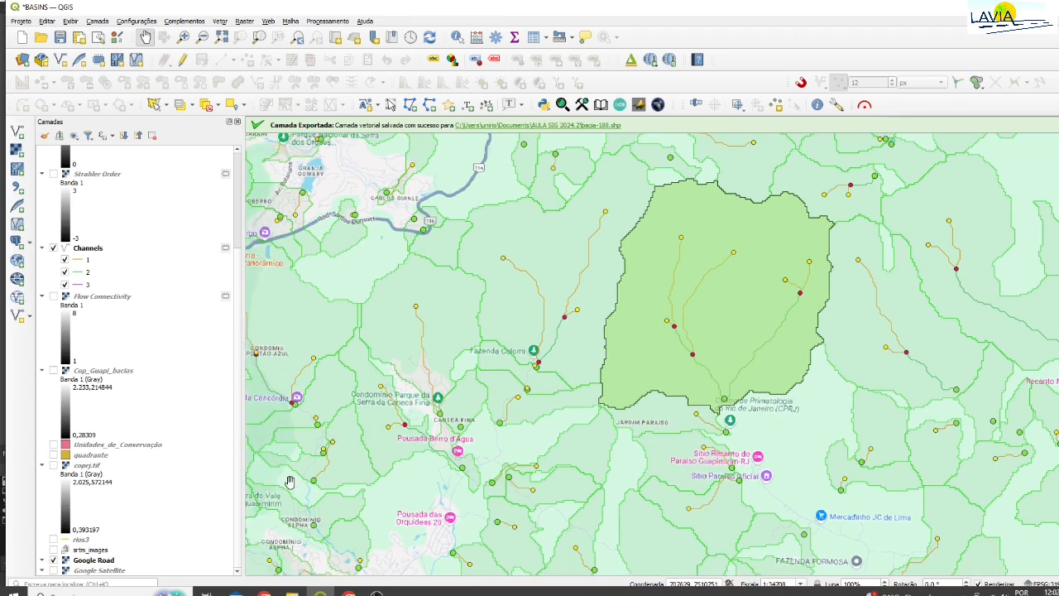
left_click(53, 570)
left_click(54, 559)
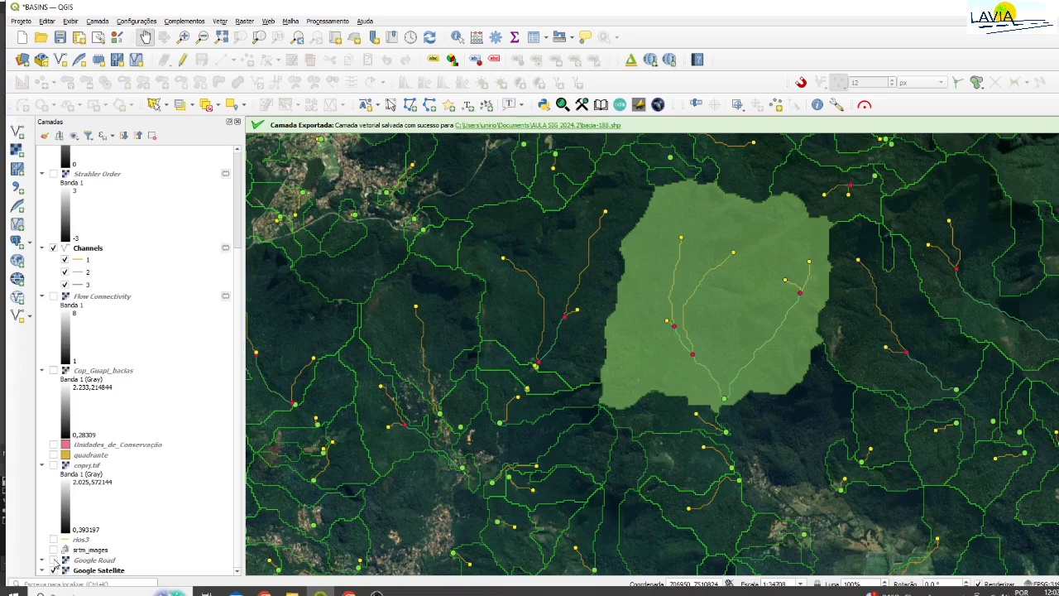